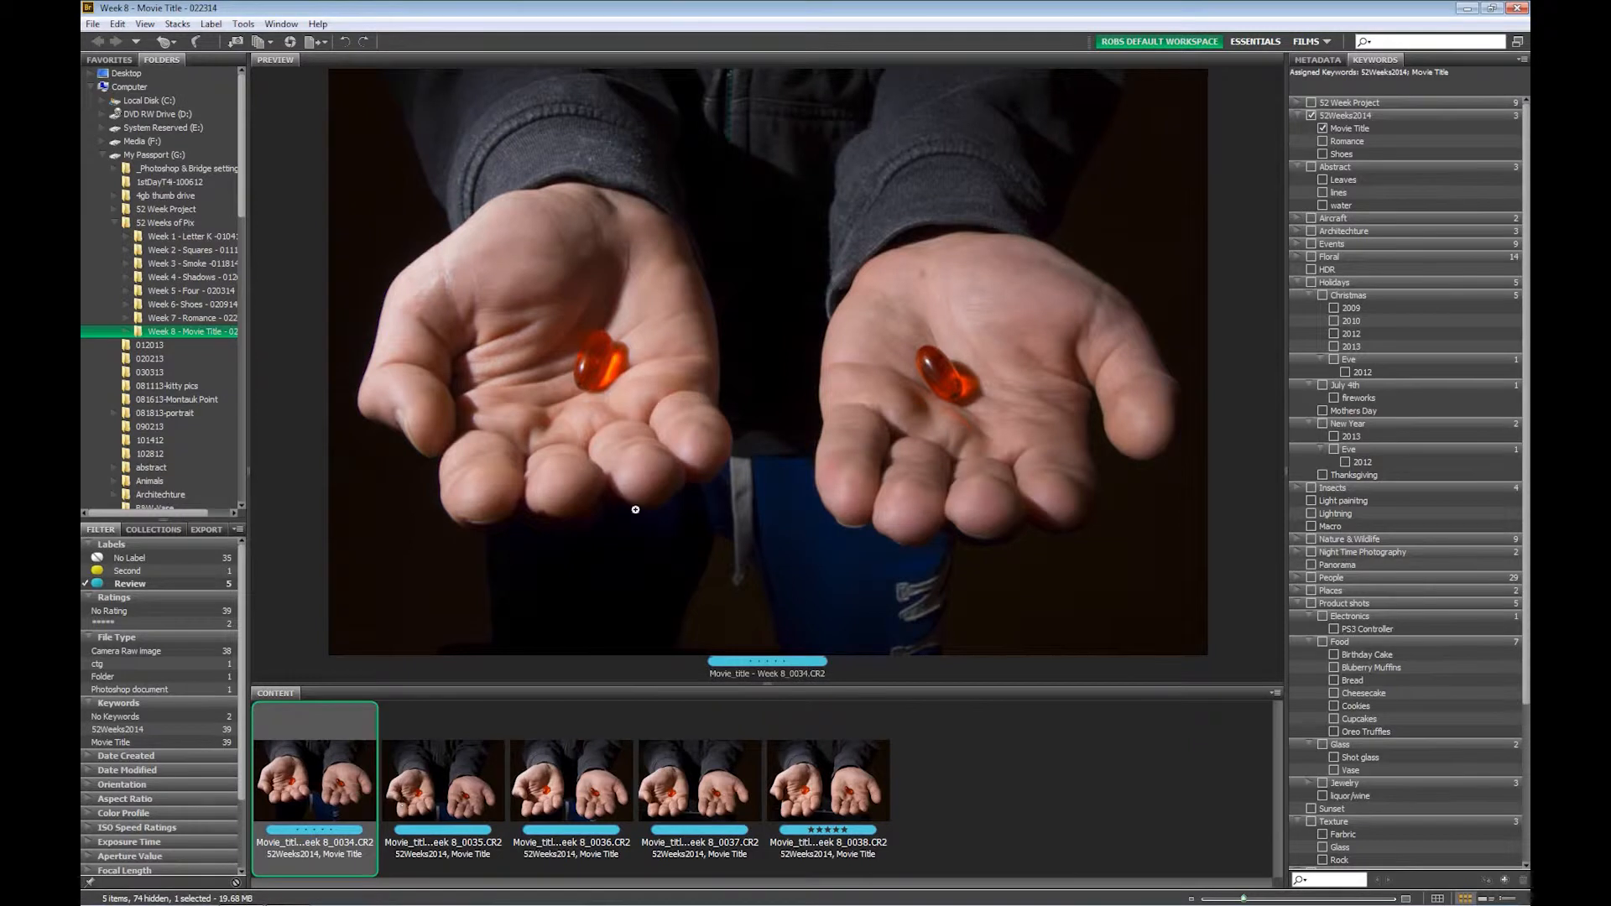
# Compare the blue-labelled hand photos and open Movie_title - Week 8_0038.CR2 in Camera Raw
pyautogui.click(471, 778)
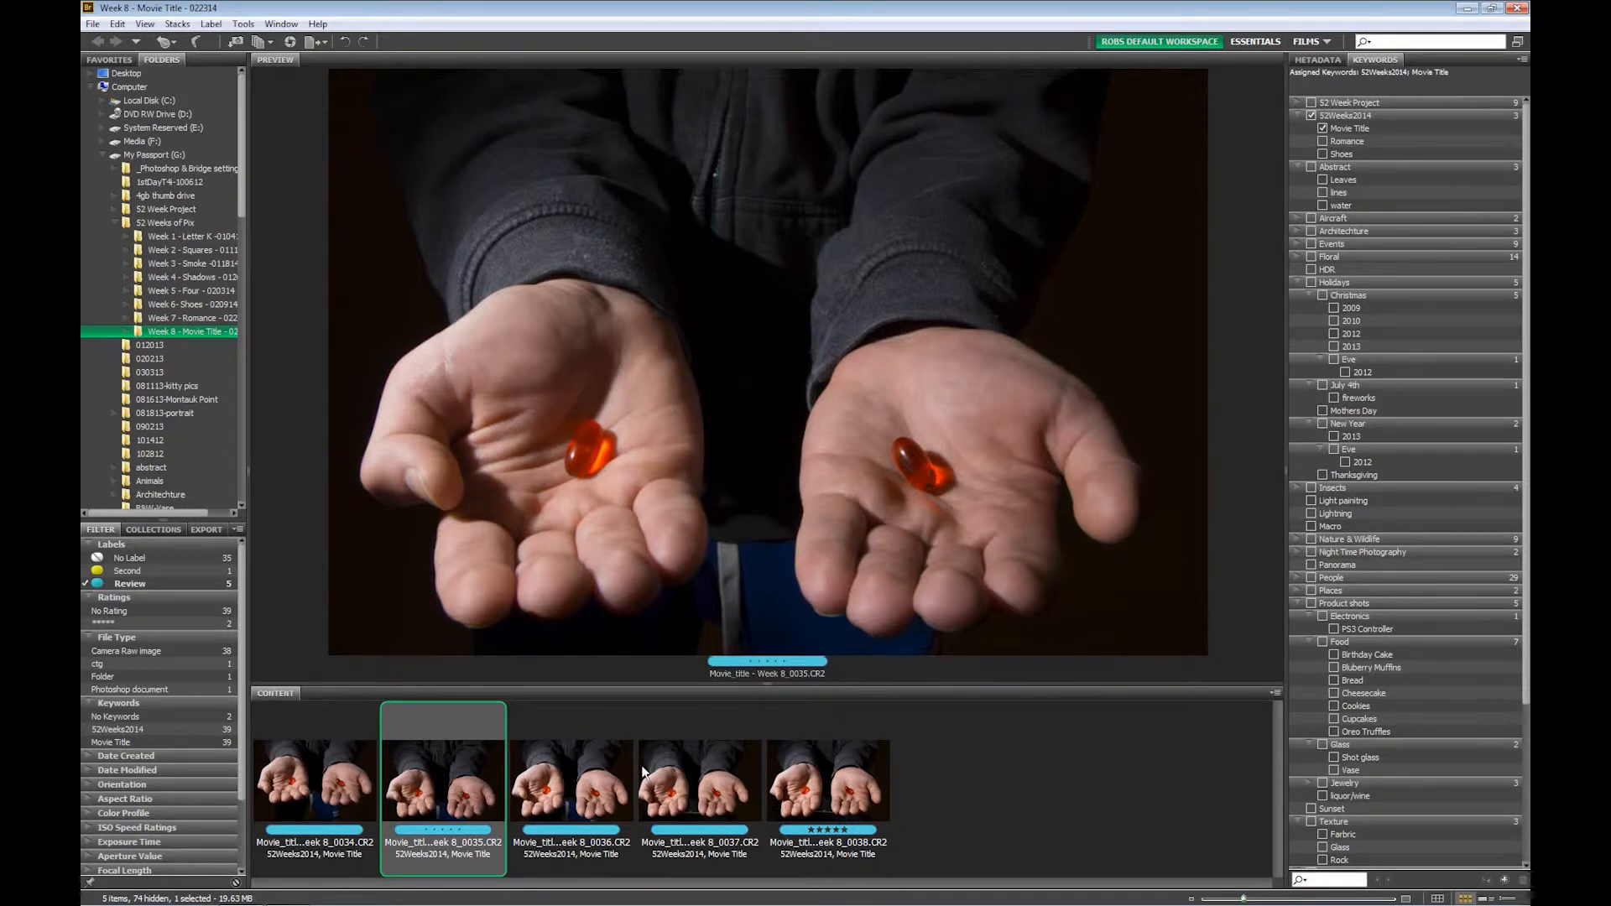
pyautogui.click(704, 797)
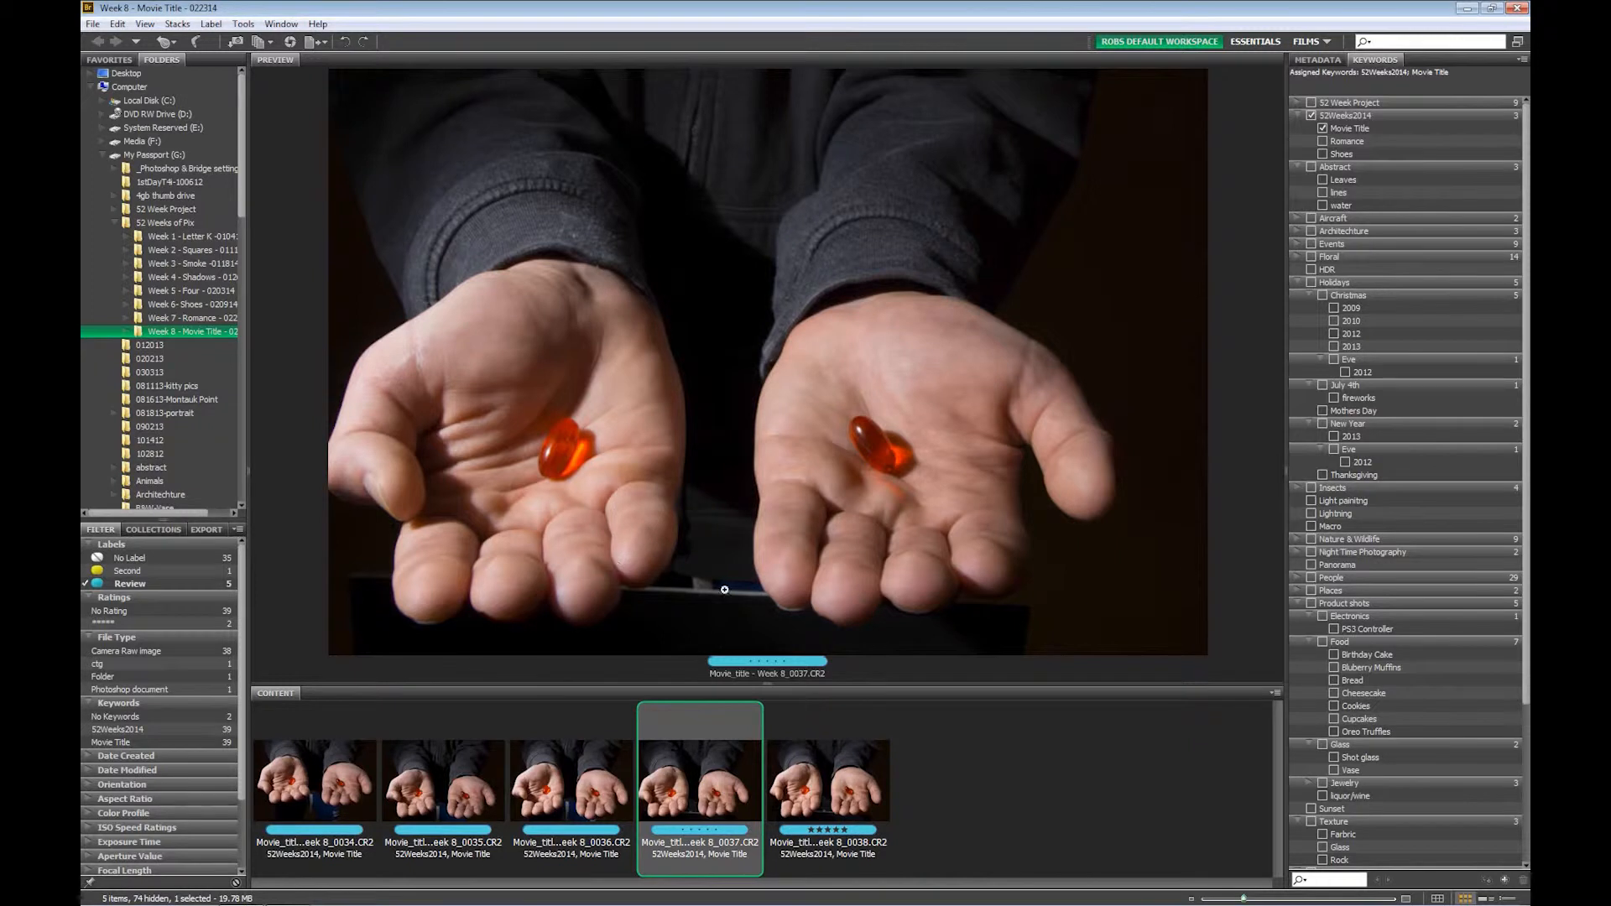
pyautogui.click(841, 785)
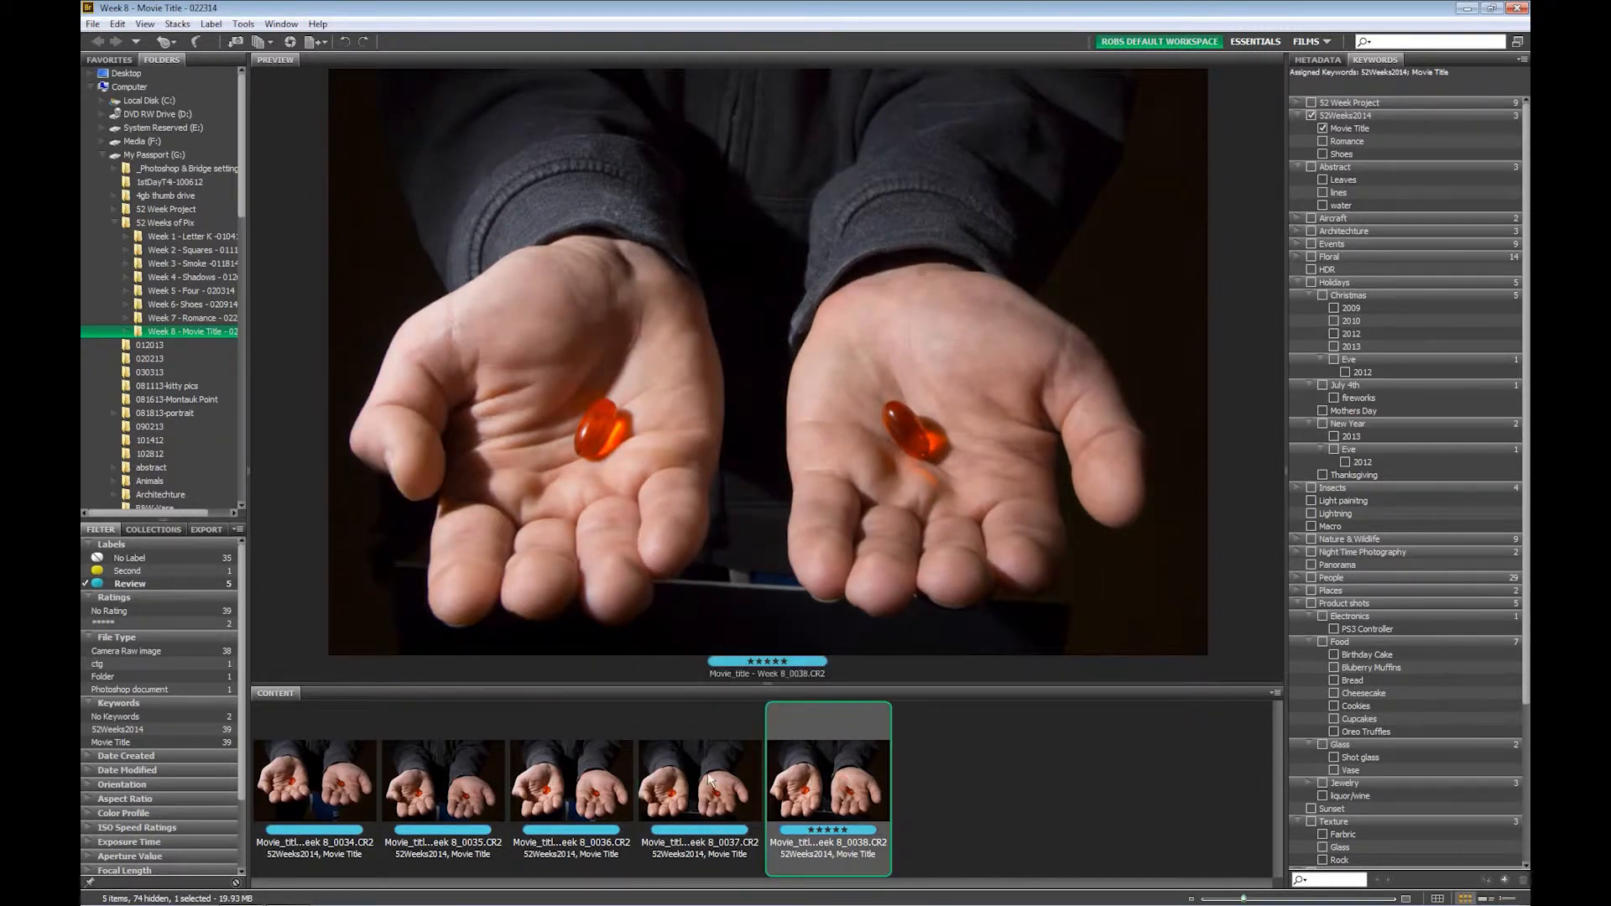
pyautogui.click(717, 730)
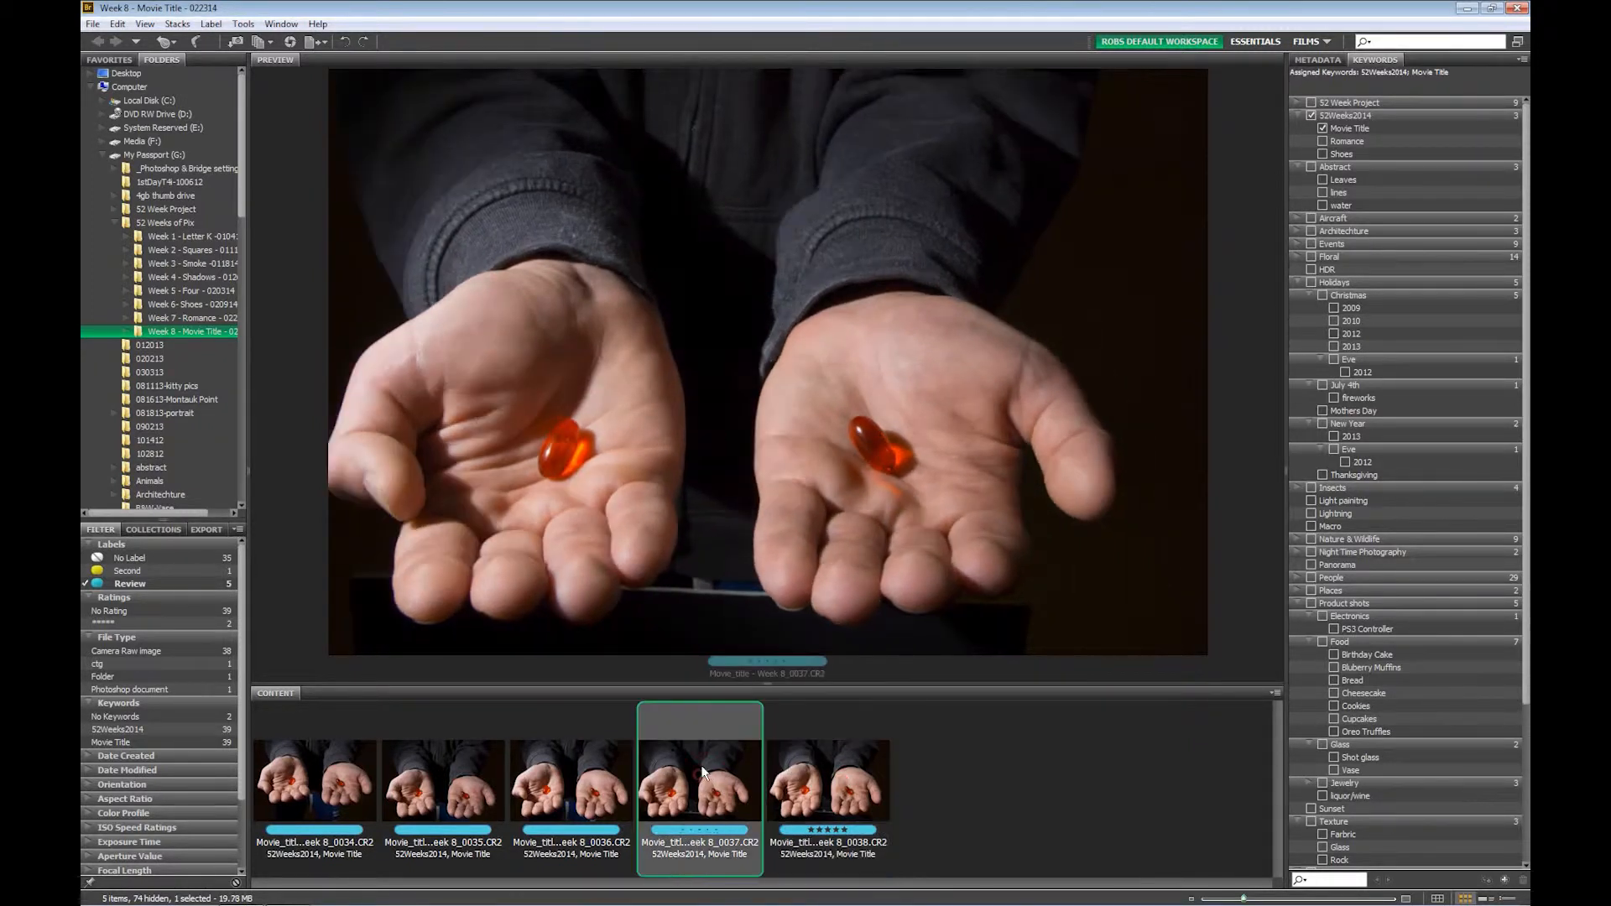
pyautogui.click(844, 768)
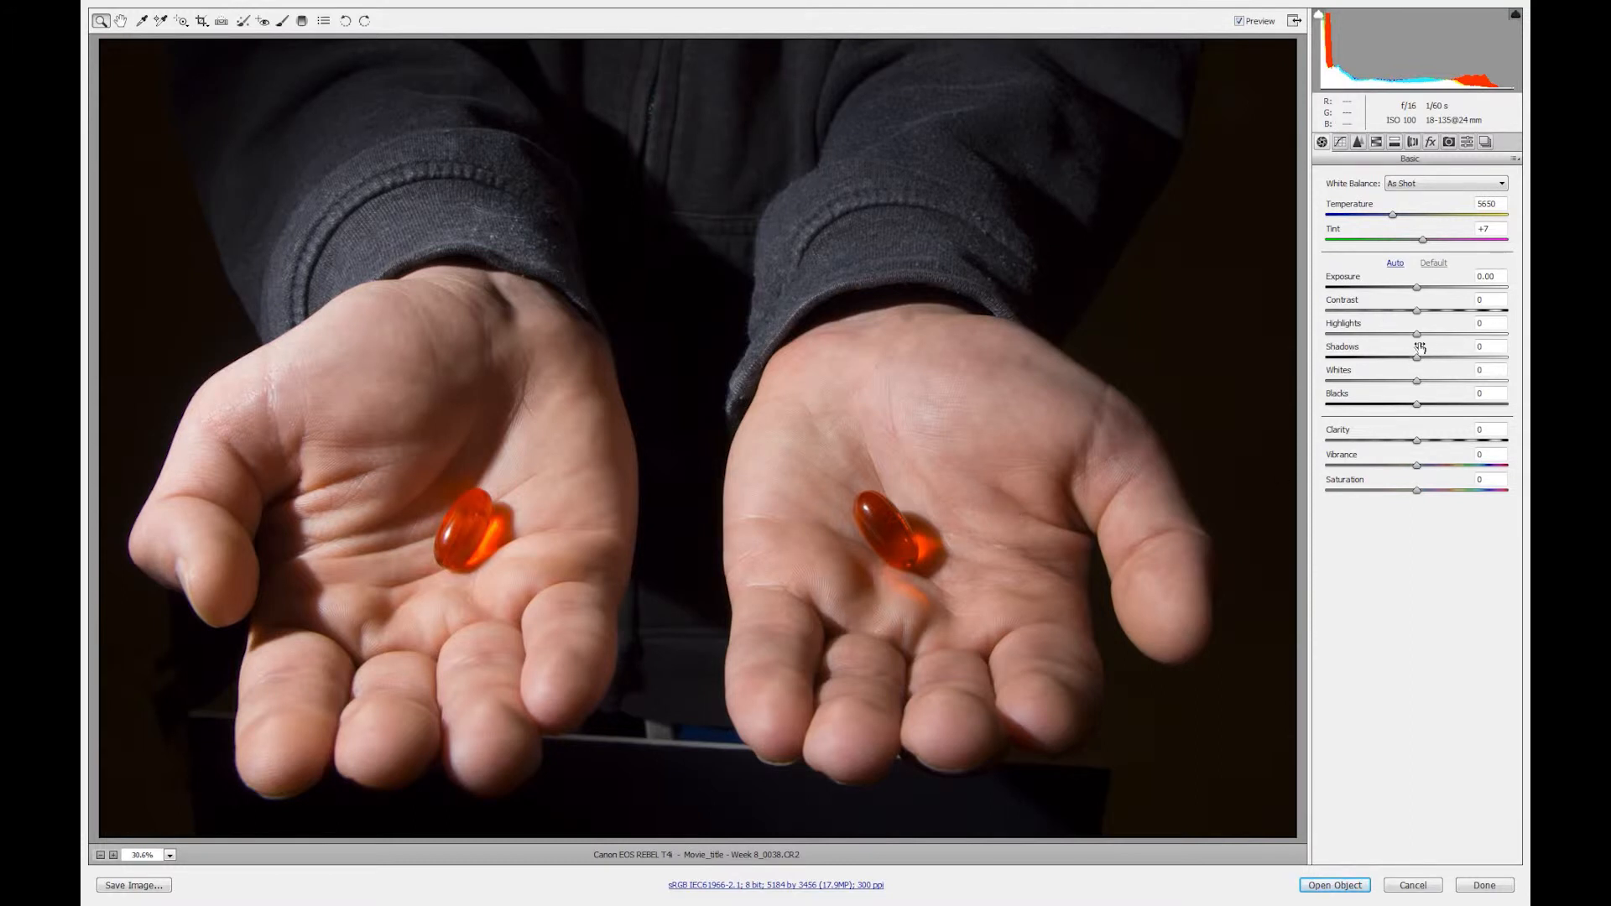
# Lower the raw photo's Exposure to -0.30 and its Highlights to -30
pyautogui.click(1416, 288)
pyautogui.moveTo(1417, 289); pyautogui.dragTo(1410, 291)
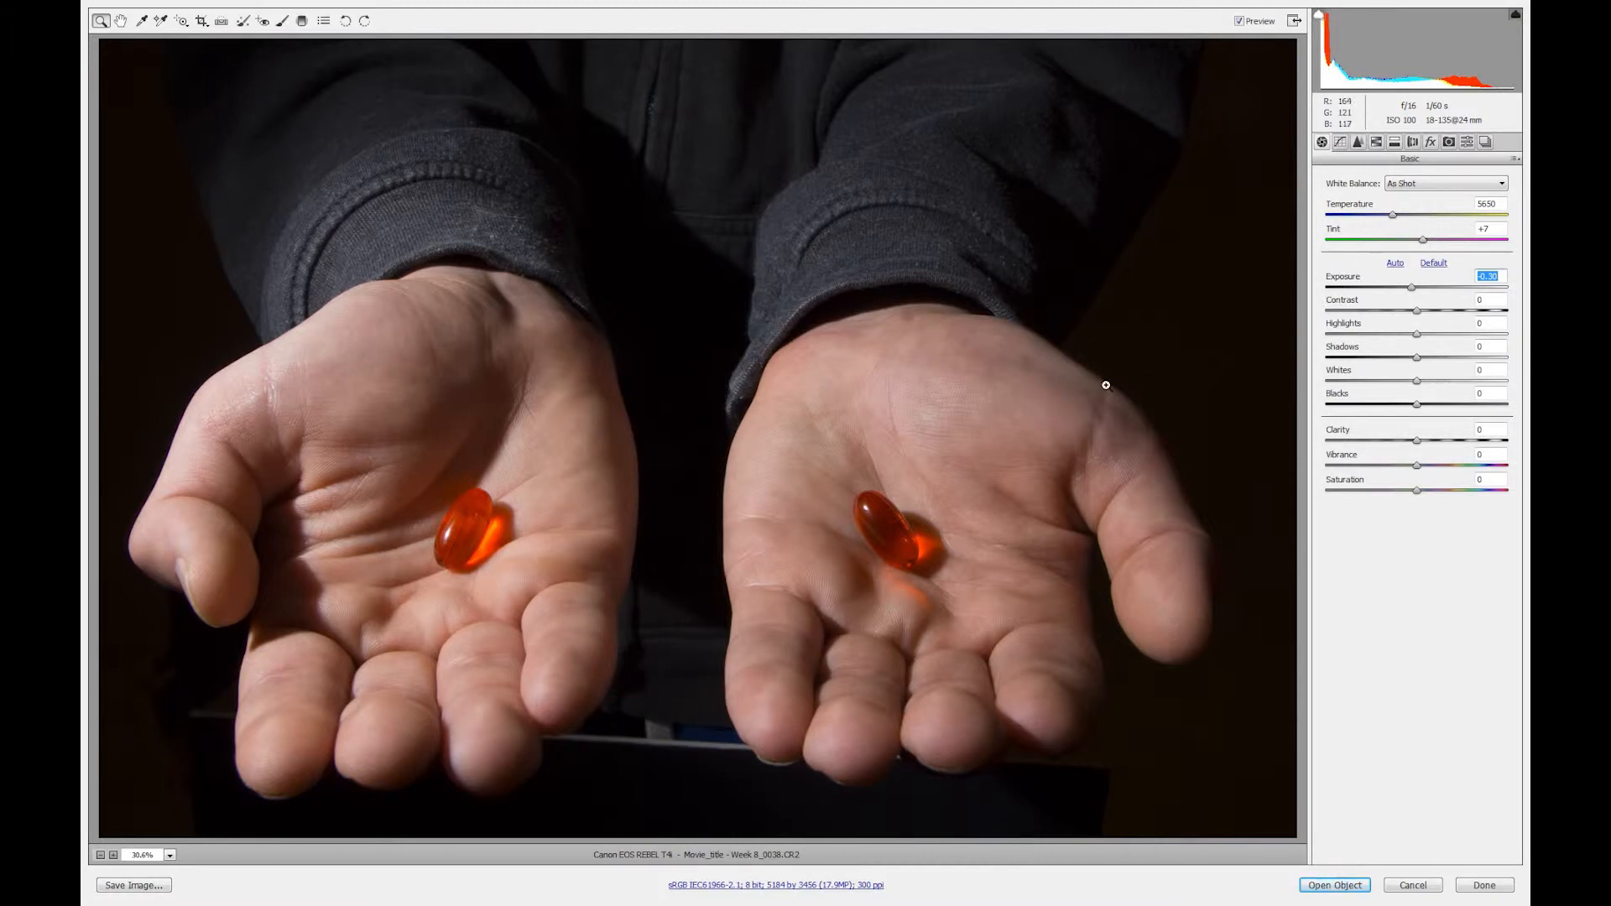
pyautogui.moveTo(1417, 334); pyautogui.dragTo(1414, 334)
pyautogui.moveTo(1374, 341); pyautogui.dragTo(1388, 338)
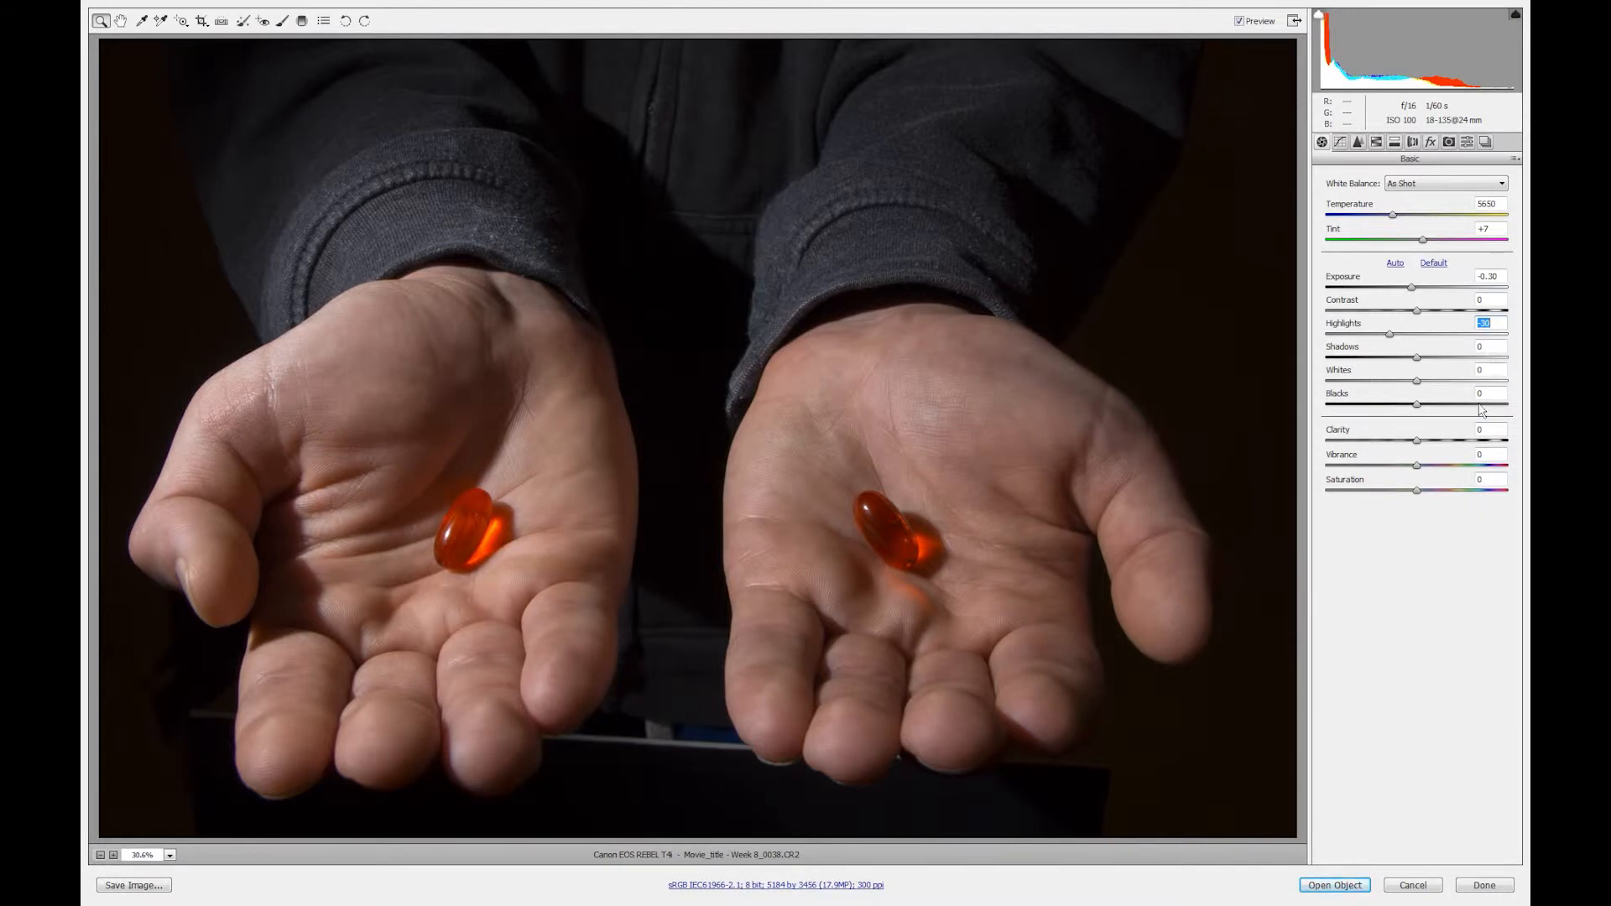
# Set Shadows to -100 and Blacks to -14, and open the photo in Photoshop as a smart object
pyautogui.moveTo(1417, 359); pyautogui.dragTo(1237, 378)
pyautogui.moveTo(1417, 359); pyautogui.dragTo(1323, 370)
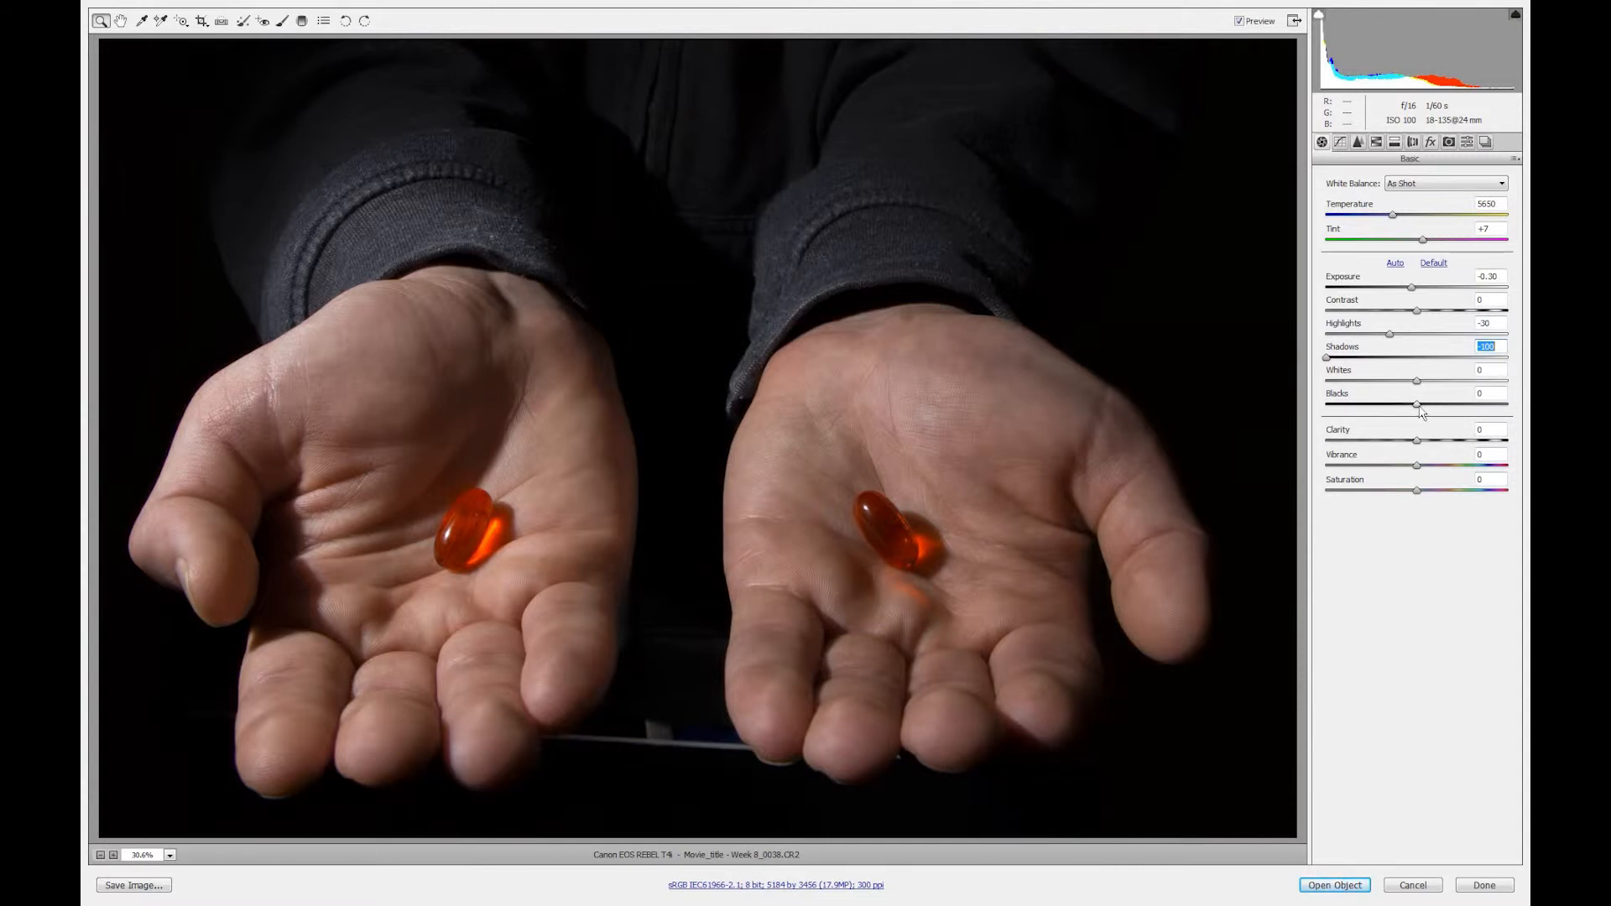
pyautogui.moveTo(1422, 411); pyautogui.dragTo(1380, 421)
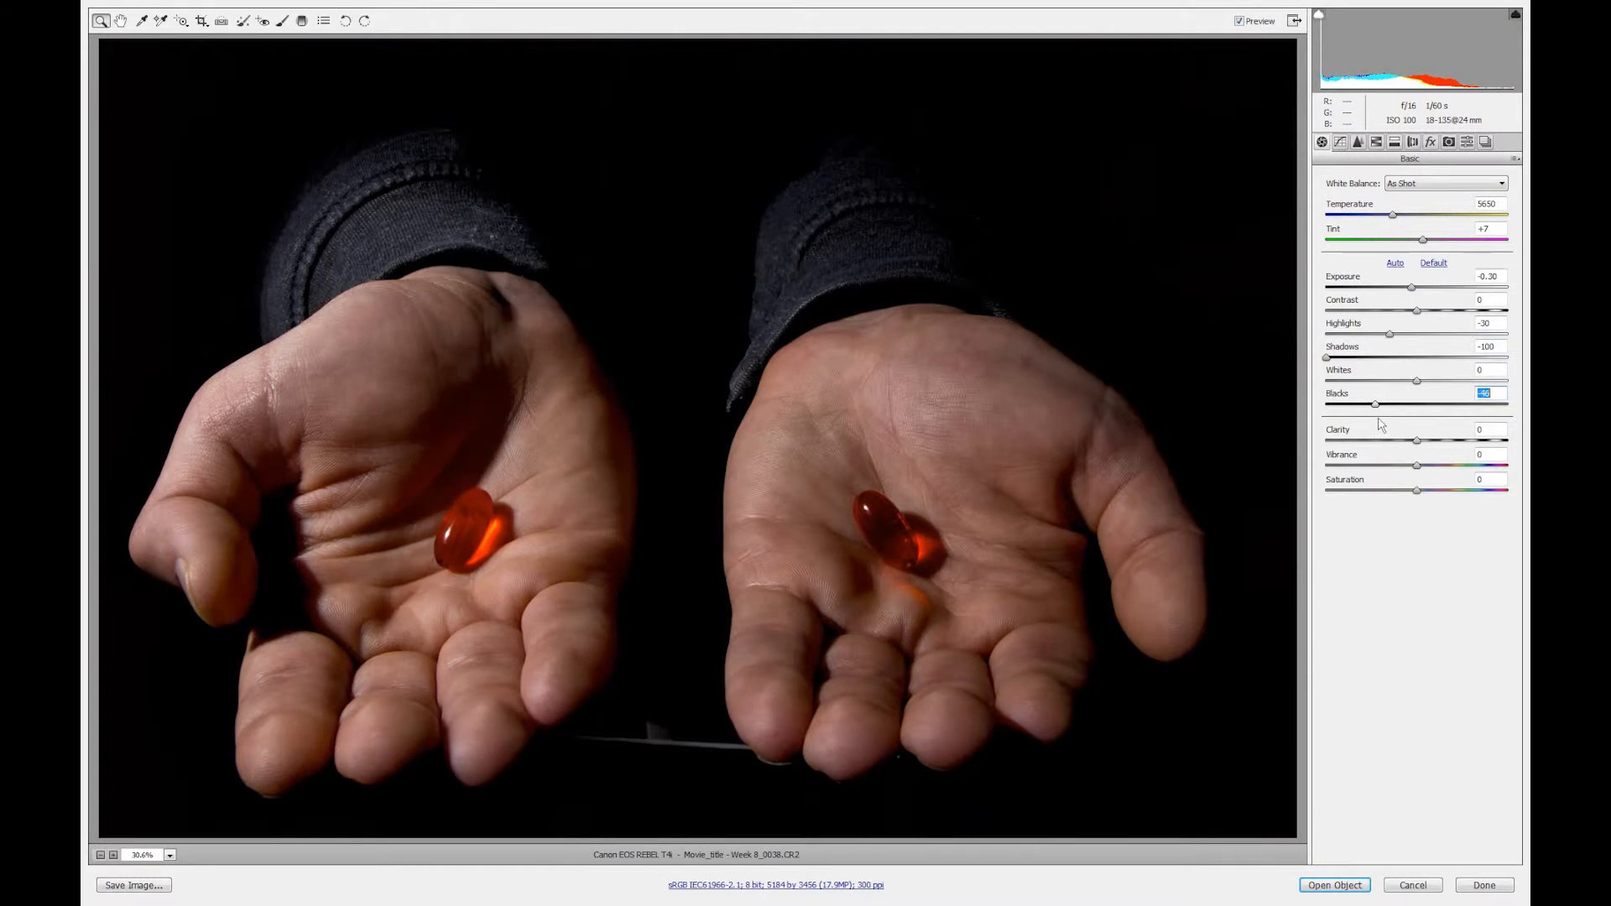
pyautogui.click(1405, 423)
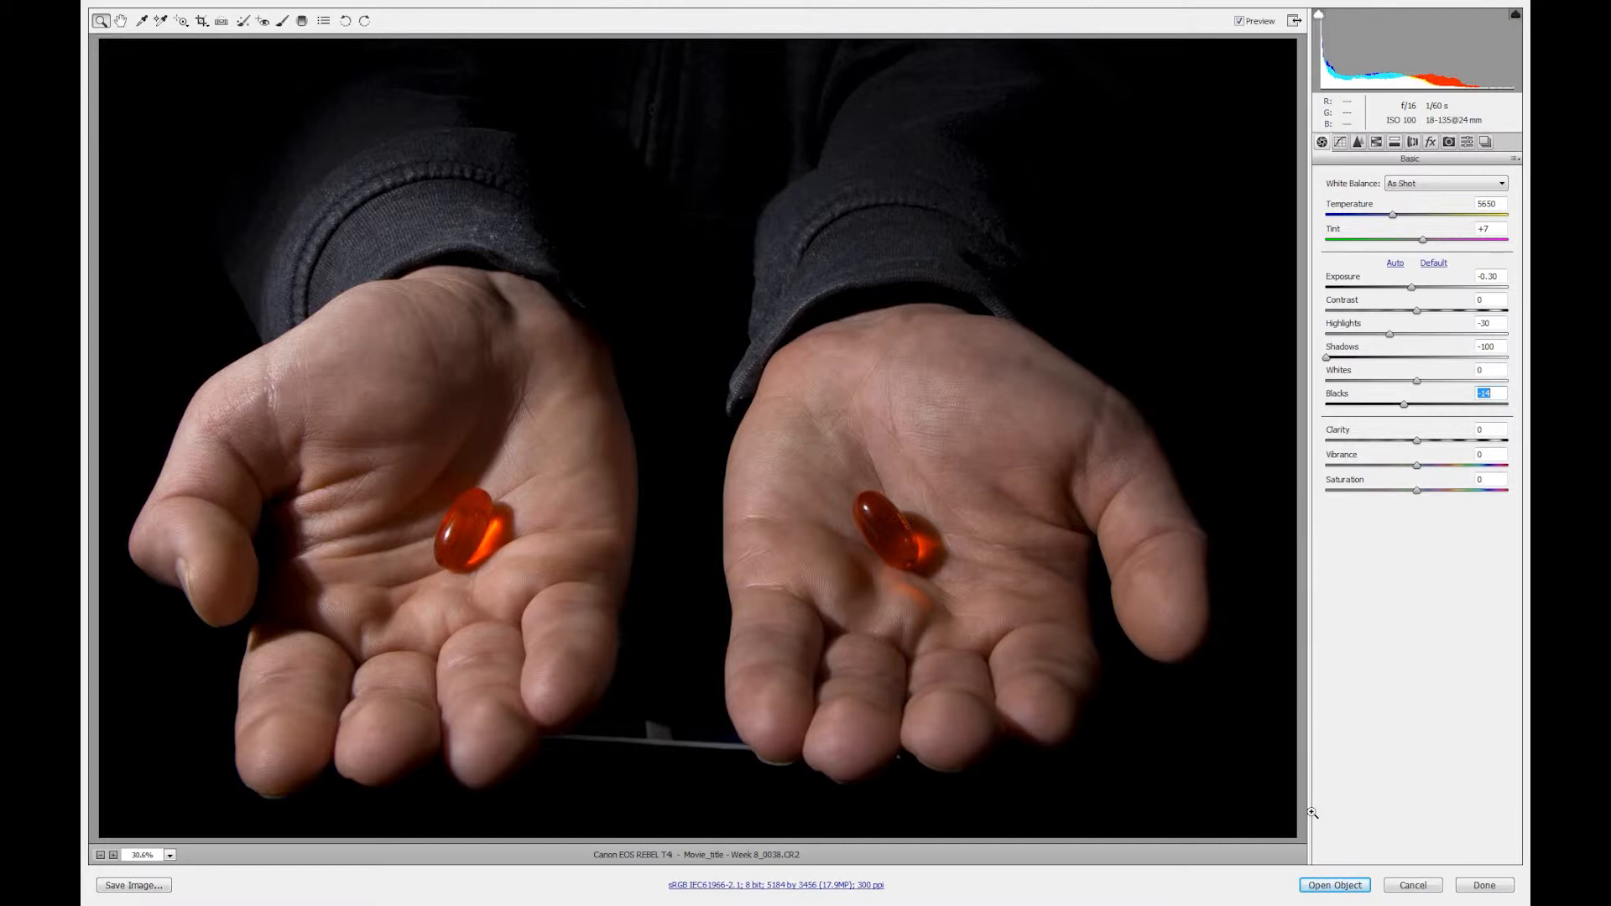
pyautogui.click(1355, 888)
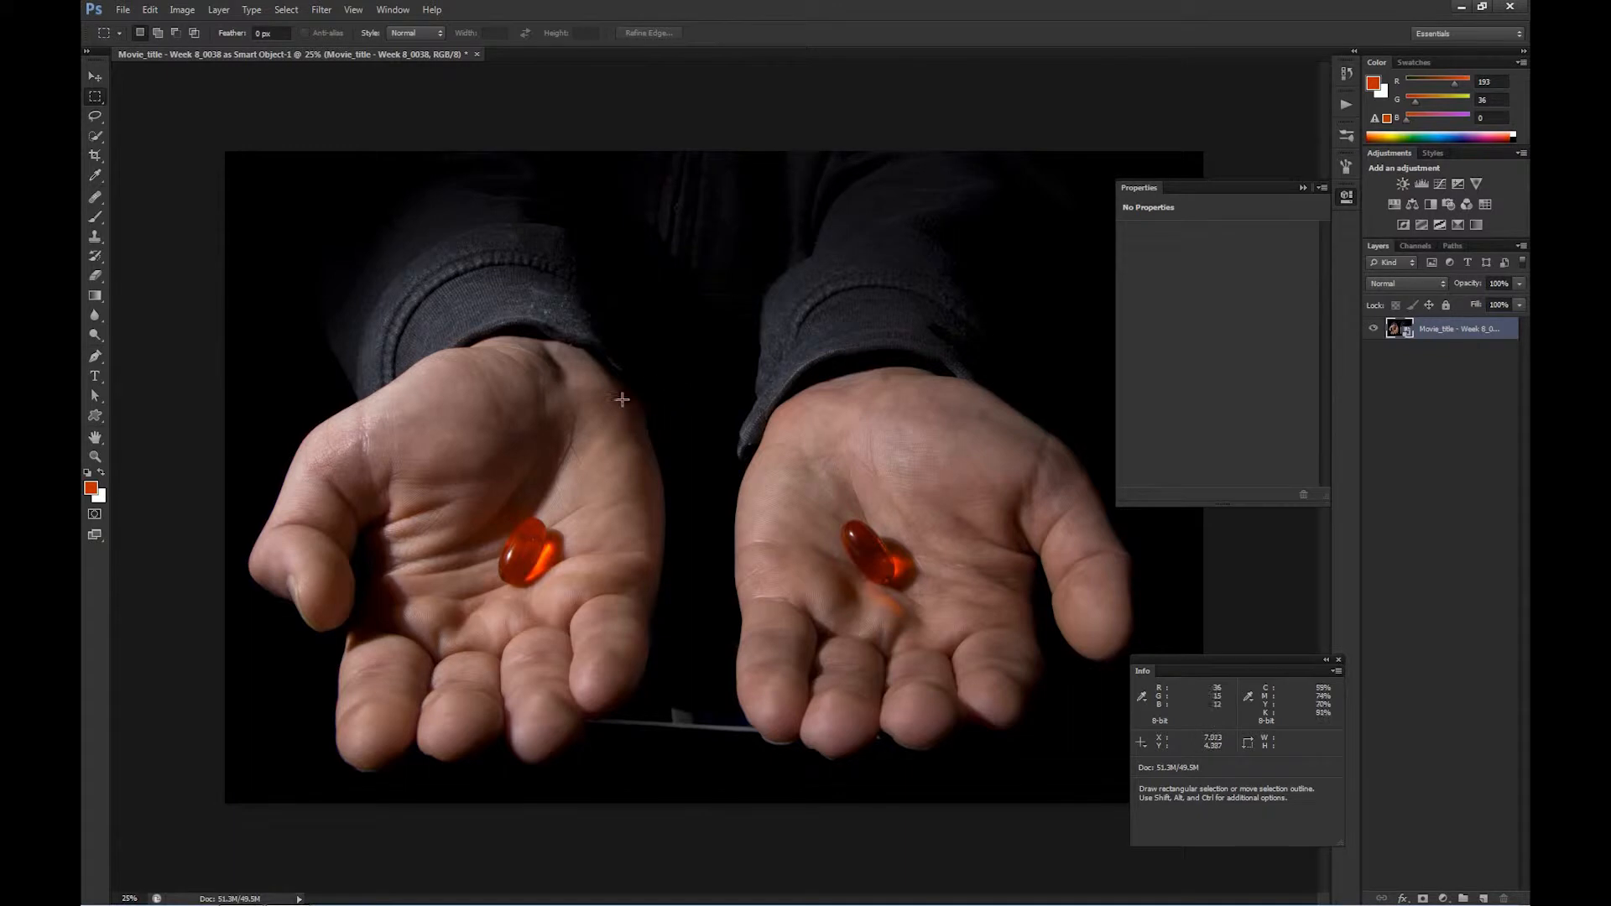
# Draw an elliptical marquee selection about 0.66 wide and 1.31 high over the pill in the photo's left-hand palm
pyautogui.press('z')
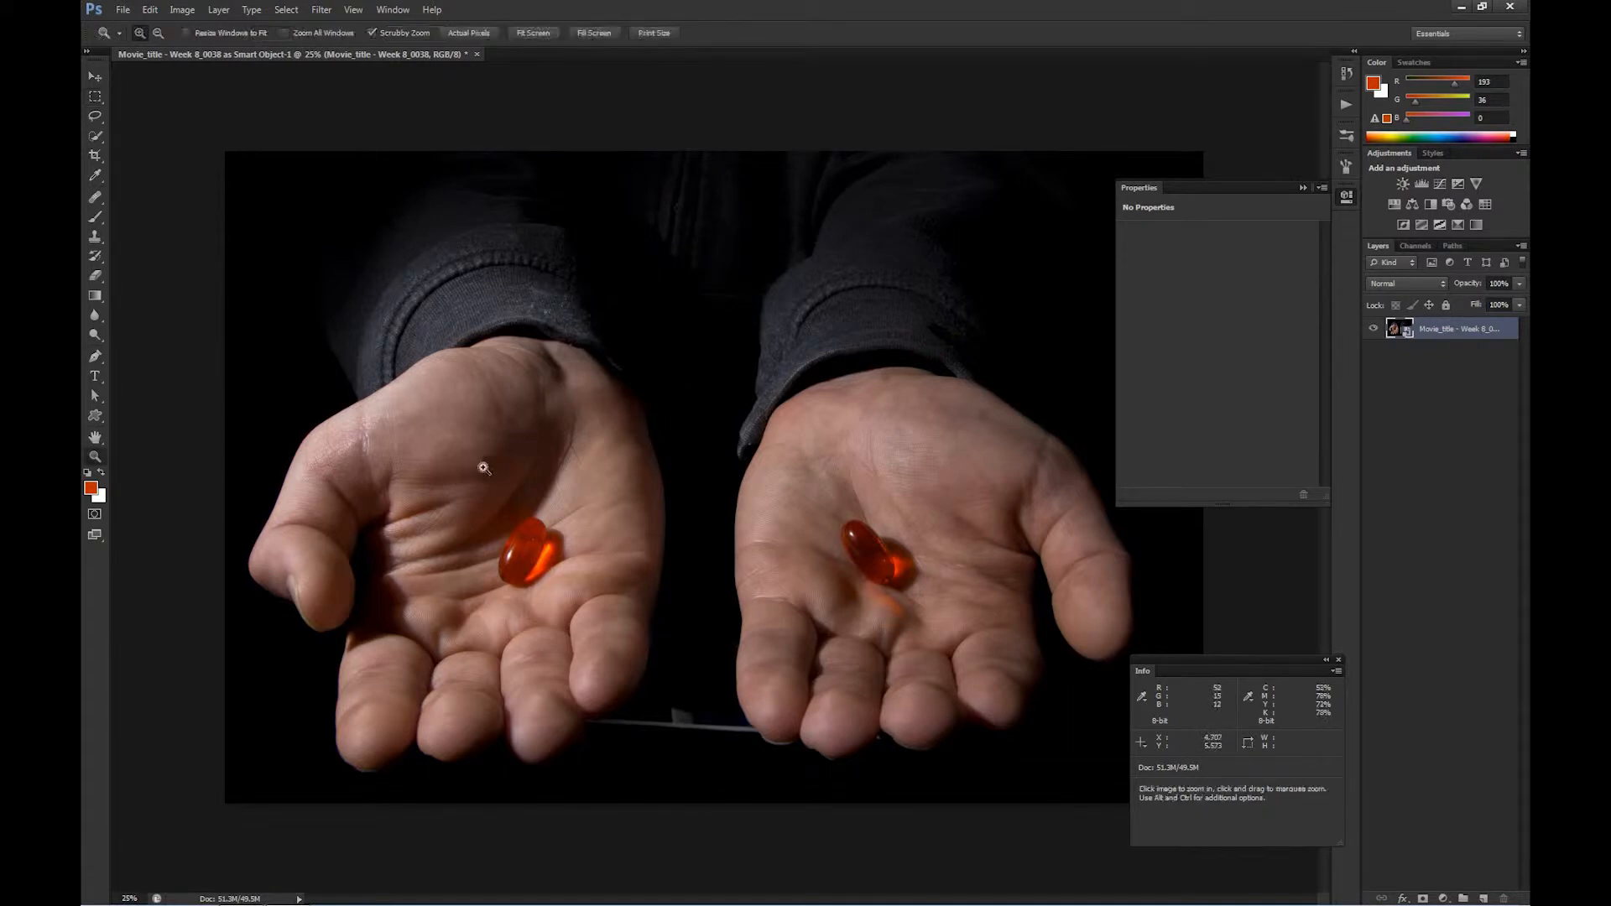
pyautogui.moveTo(484, 469); pyautogui.dragTo(567, 532)
pyautogui.press('m')
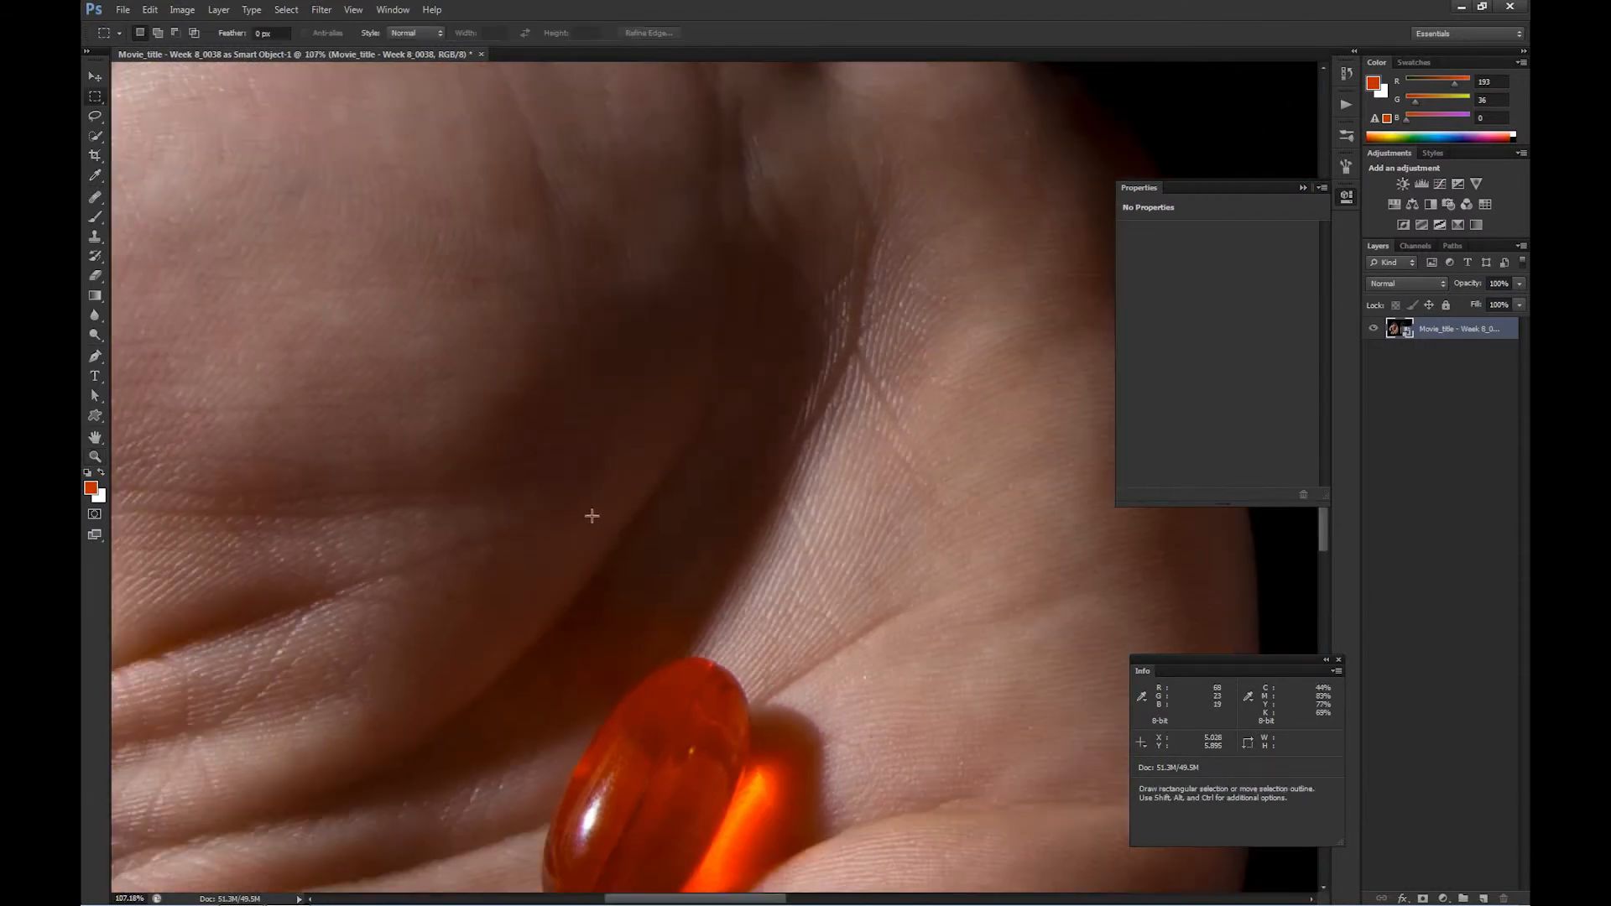
pyautogui.press('space')
pyautogui.moveTo(655, 564); pyautogui.dragTo(662, 273)
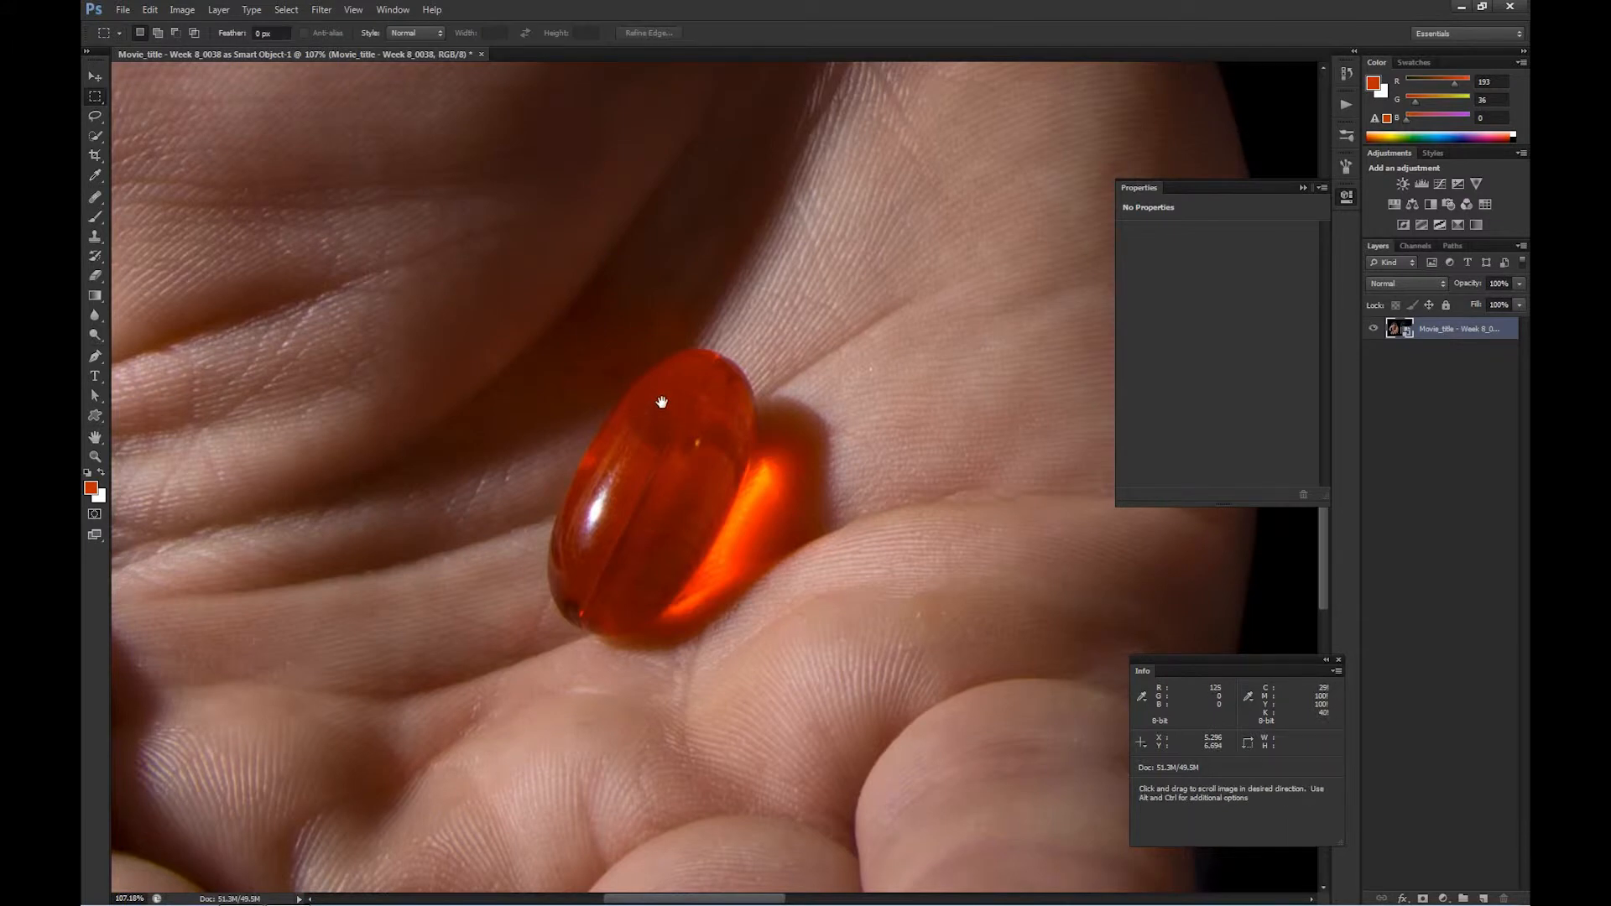
pyautogui.moveTo(616, 542)
pyautogui.mouseDown()
pyautogui.moveTo(625, 507)
pyautogui.moveTo(597, 552)
pyautogui.mouseUp()
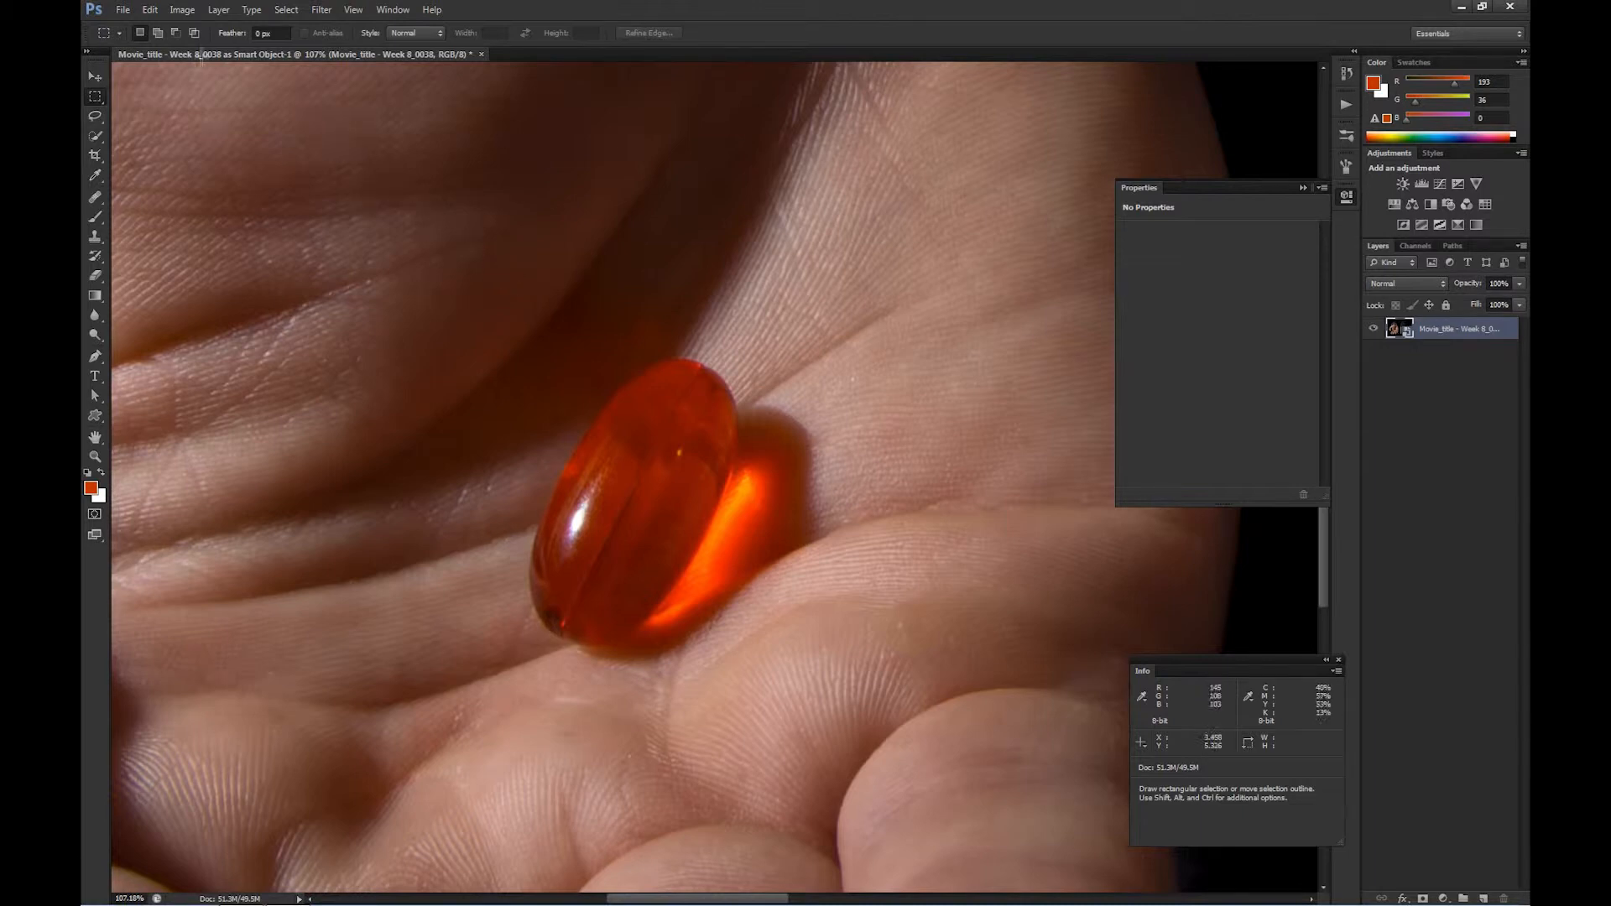
pyautogui.click(94, 100)
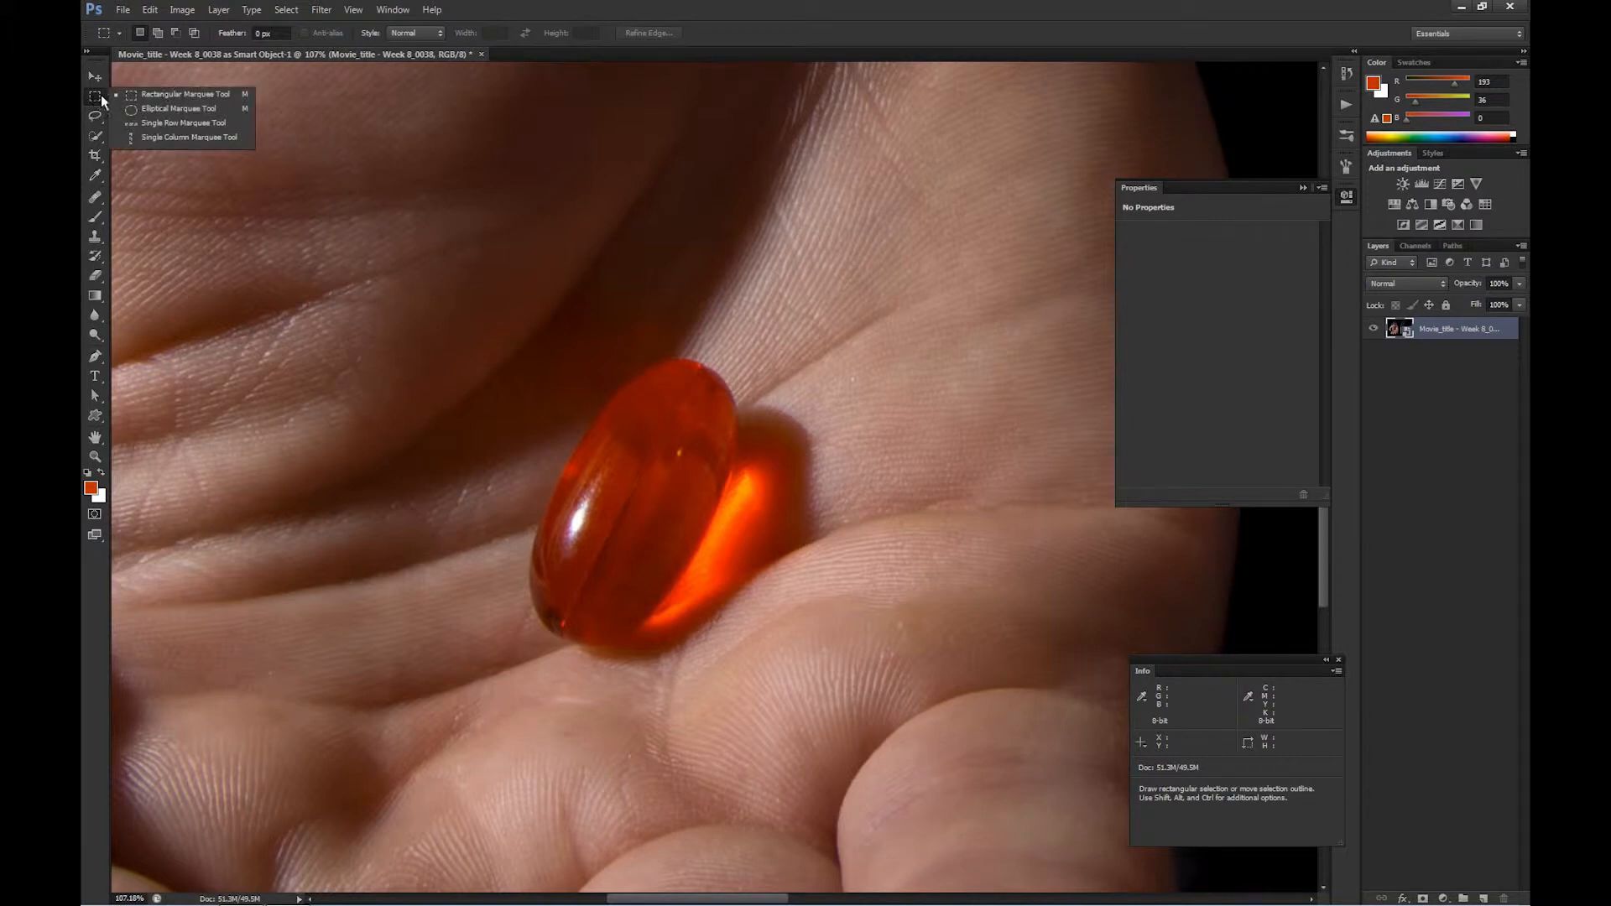
pyautogui.click(150, 110)
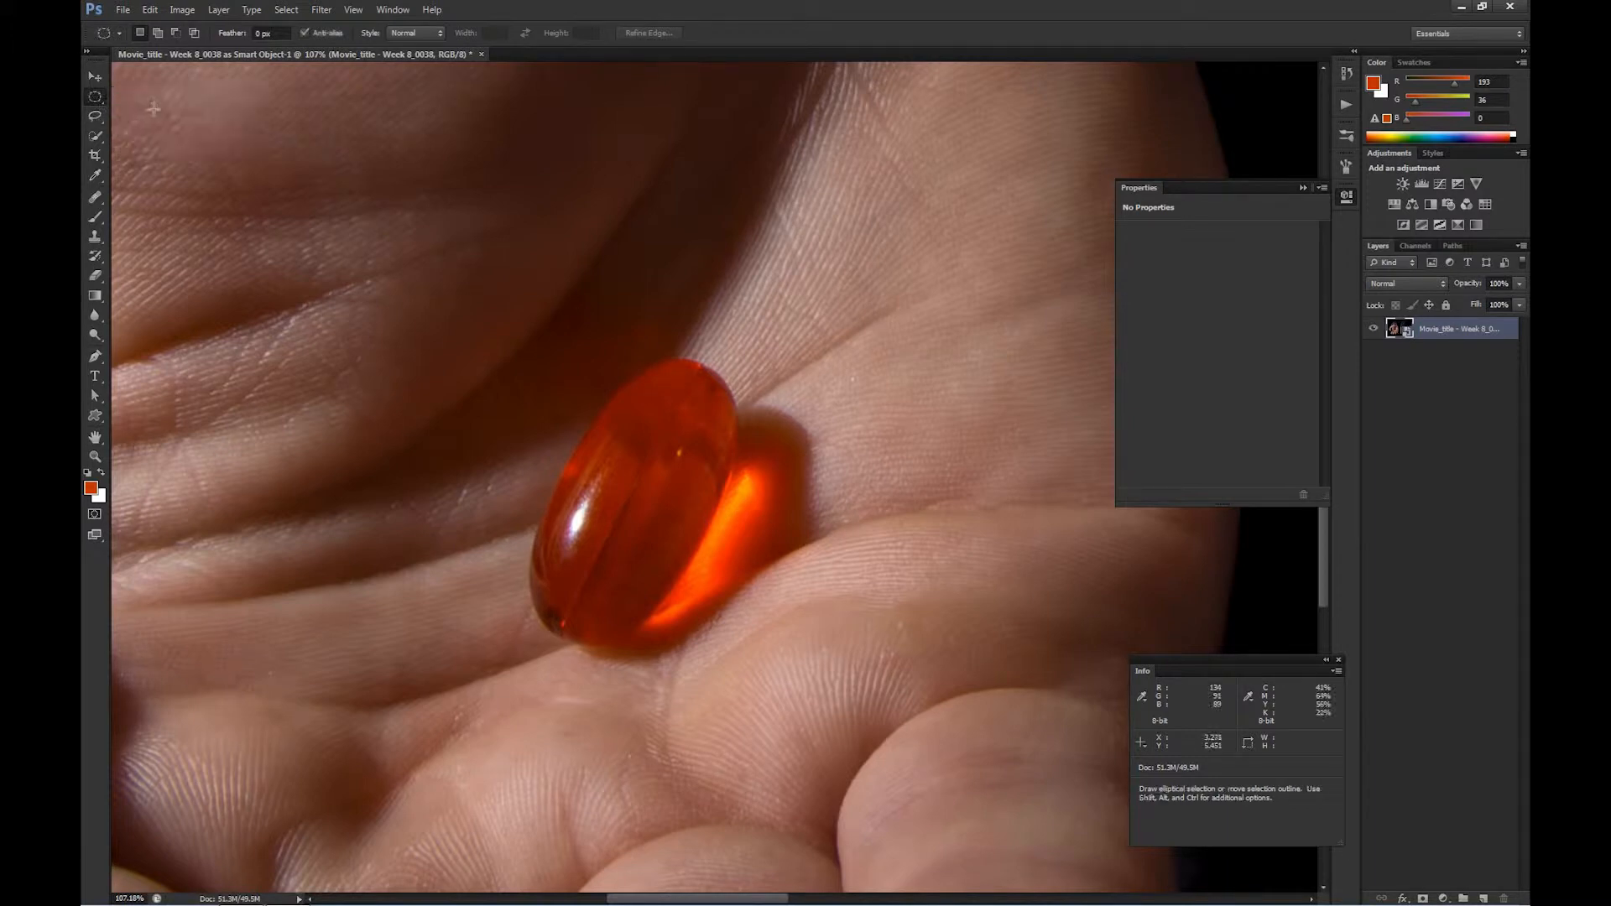
pyautogui.moveTo(662, 353); pyautogui.dragTo(521, 651)
pyautogui.moveTo(502, 669); pyautogui.dragTo(504, 672)
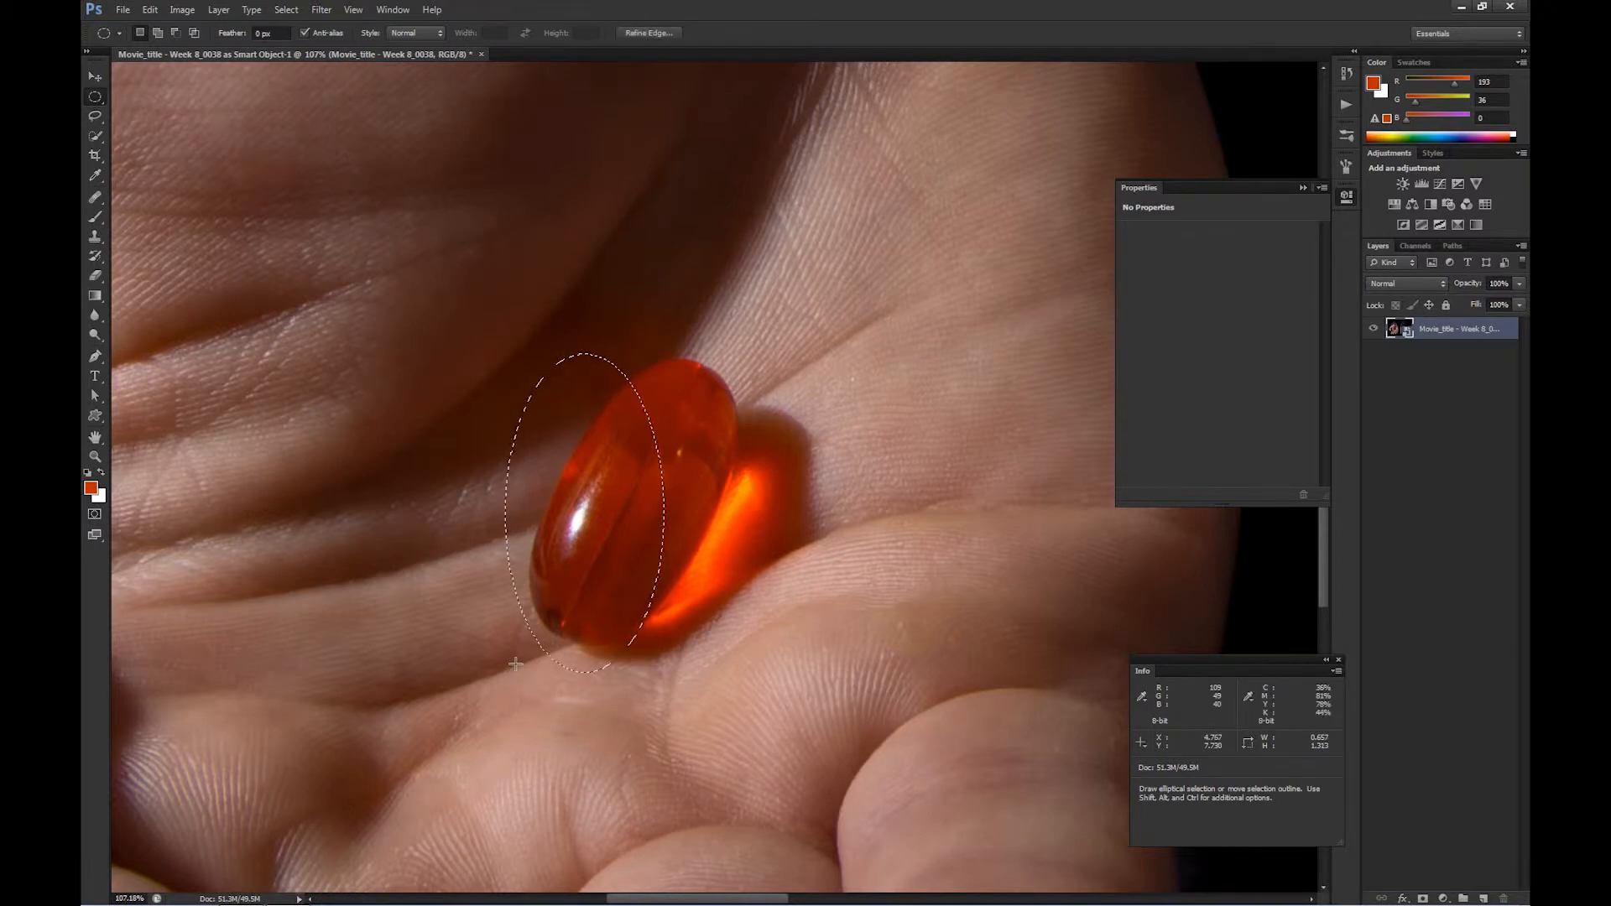
# Transform the elliptical selection, rotating it about 27° clockwise and moving it onto the tilted pill
pyautogui.rightClick(602, 439)
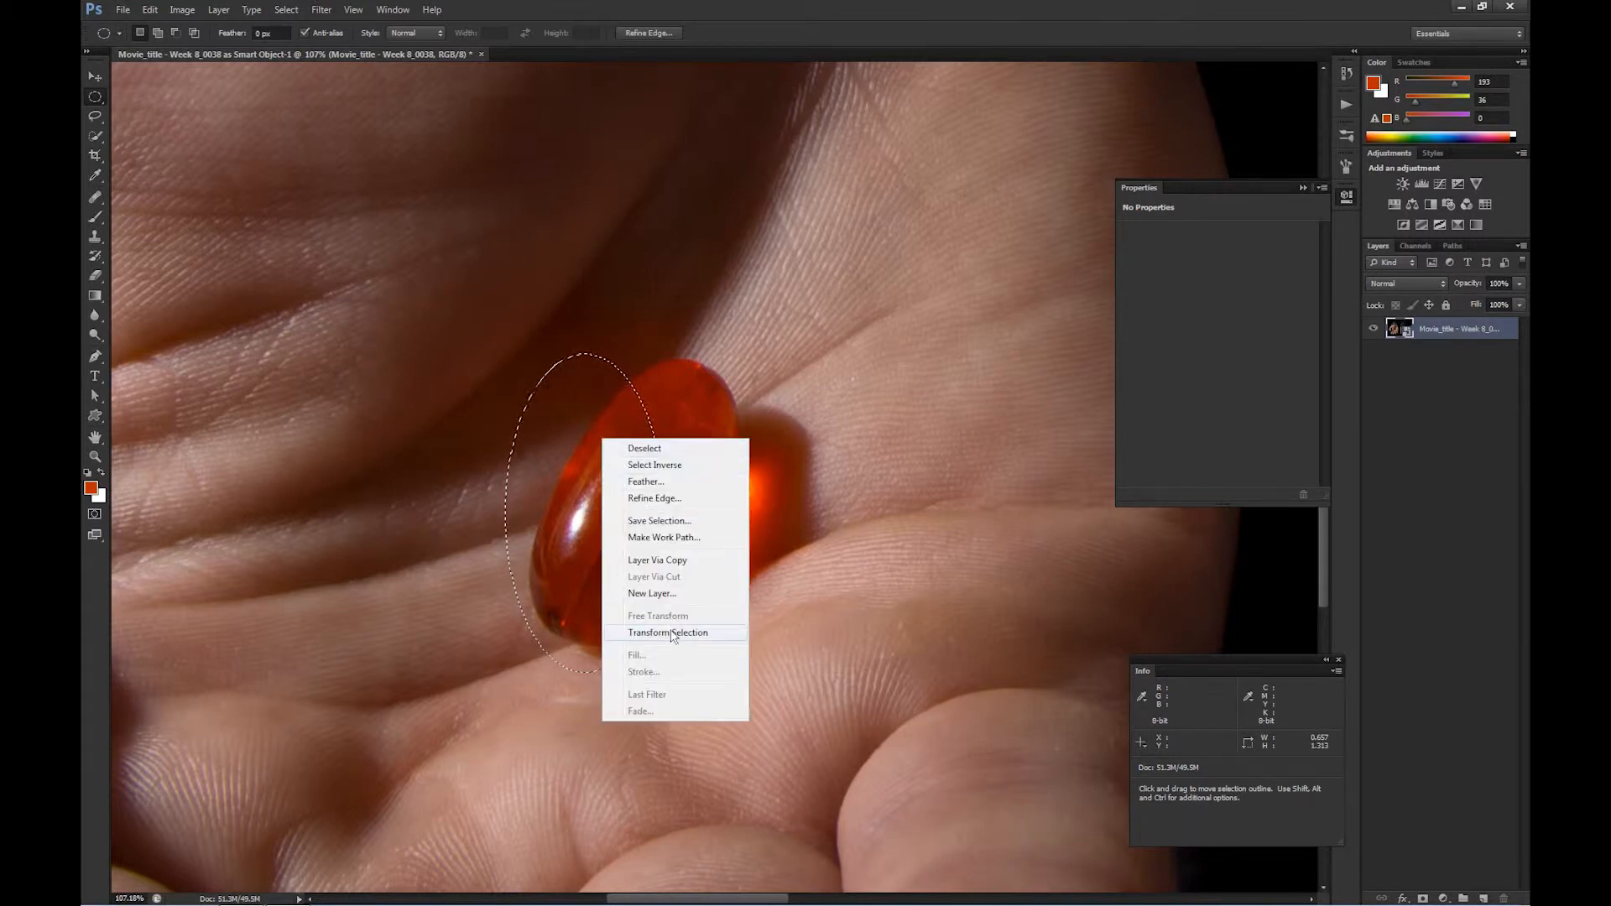
pyautogui.click(517, 15)
pyautogui.click(286, 9)
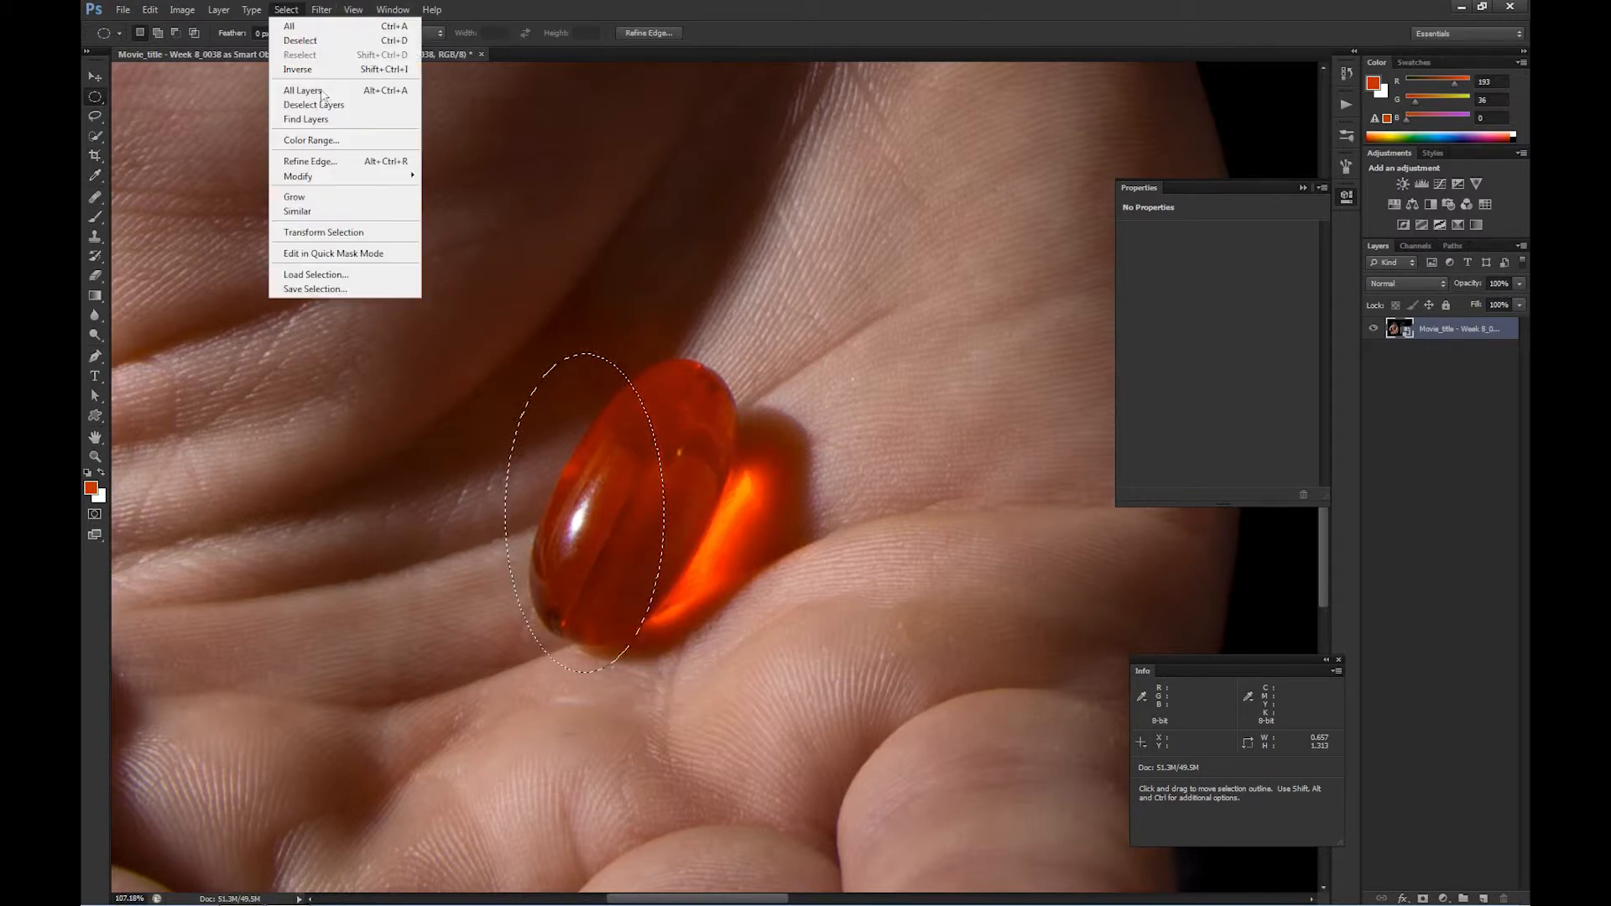
pyautogui.click(331, 234)
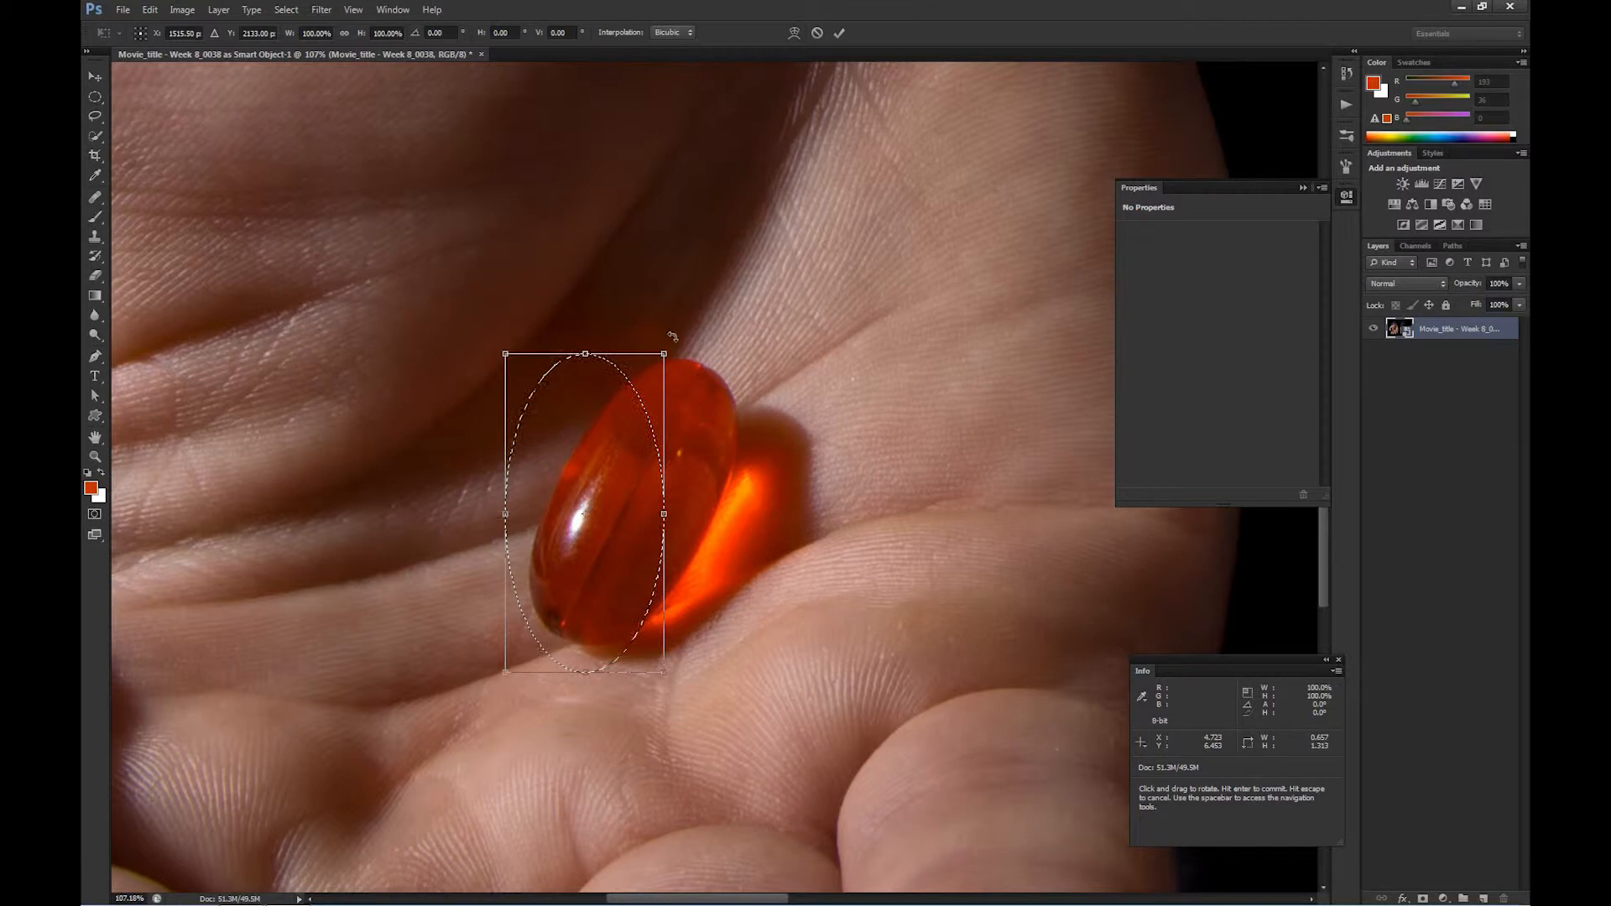
pyautogui.moveTo(677, 337); pyautogui.dragTo(701, 406)
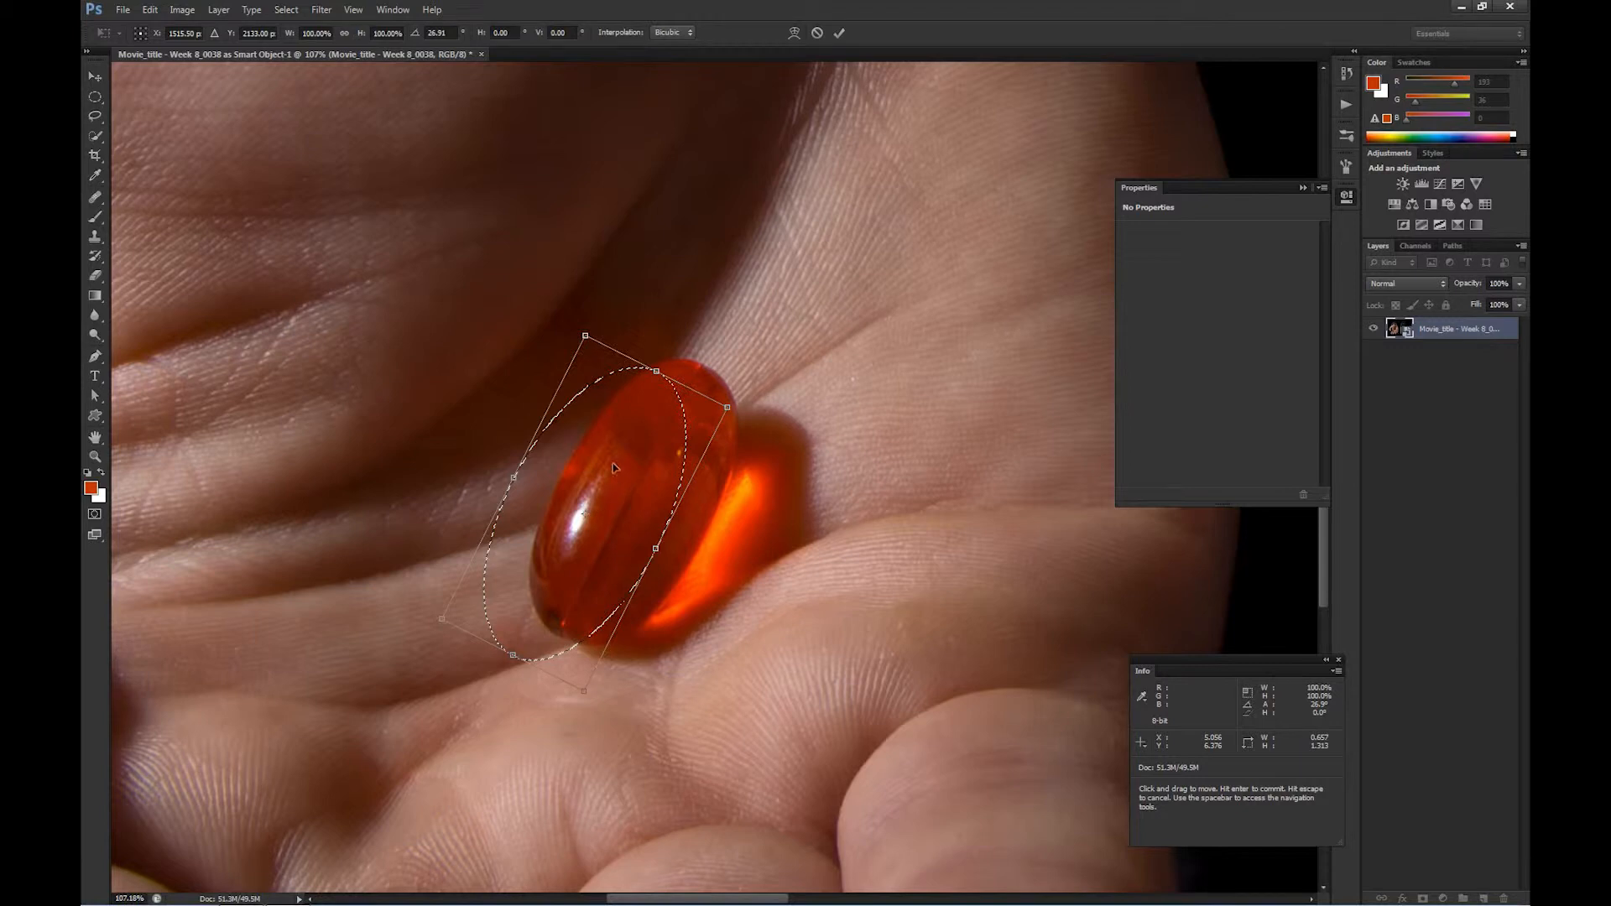
pyautogui.moveTo(654, 435)
pyautogui.mouseDown()
pyautogui.moveTo(702, 418)
pyautogui.moveTo(678, 439)
pyautogui.mouseUp()
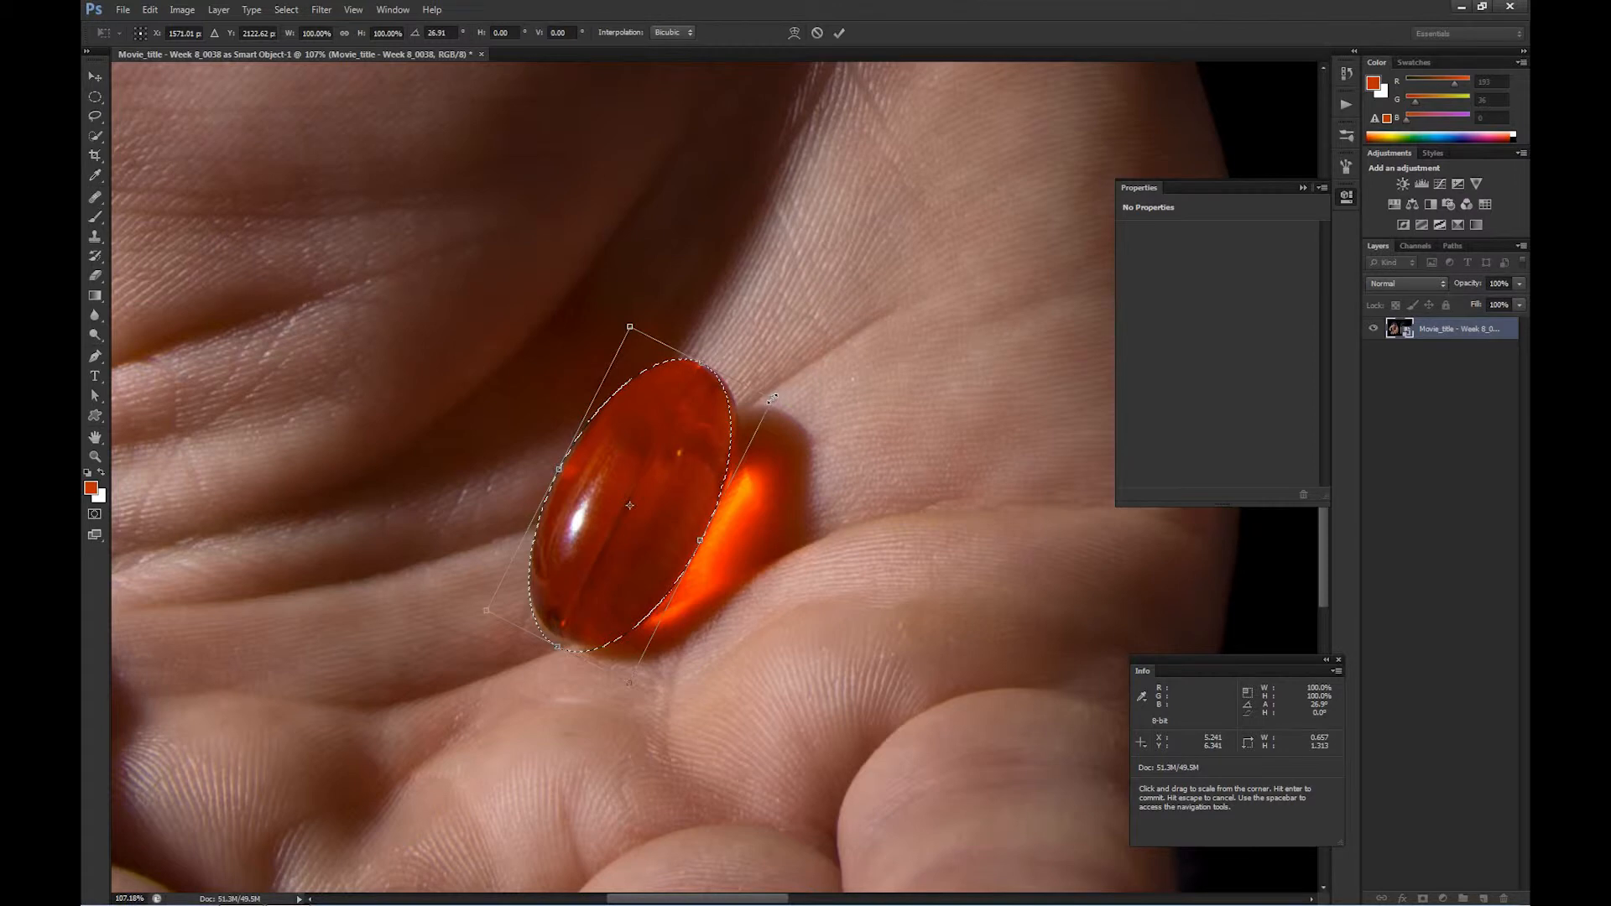
# Scale the selection to about 105% width and 100% height so it fits the pill's ends and sides
pyautogui.moveTo(772, 399); pyautogui.dragTo(782, 398)
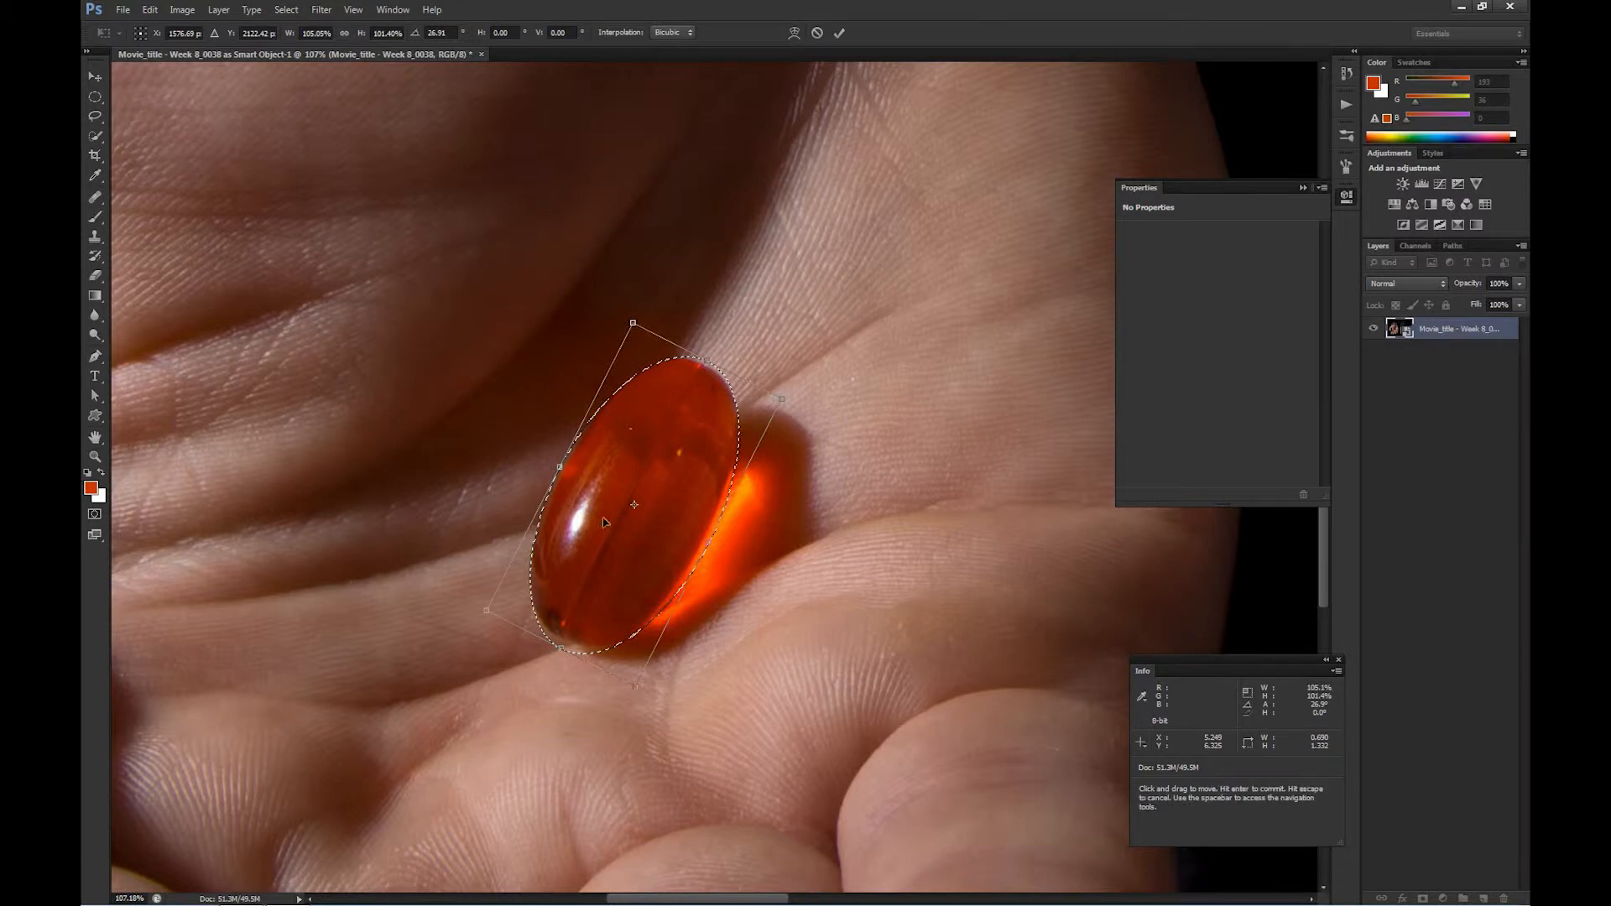
pyautogui.moveTo(558, 652); pyautogui.dragTo(565, 642)
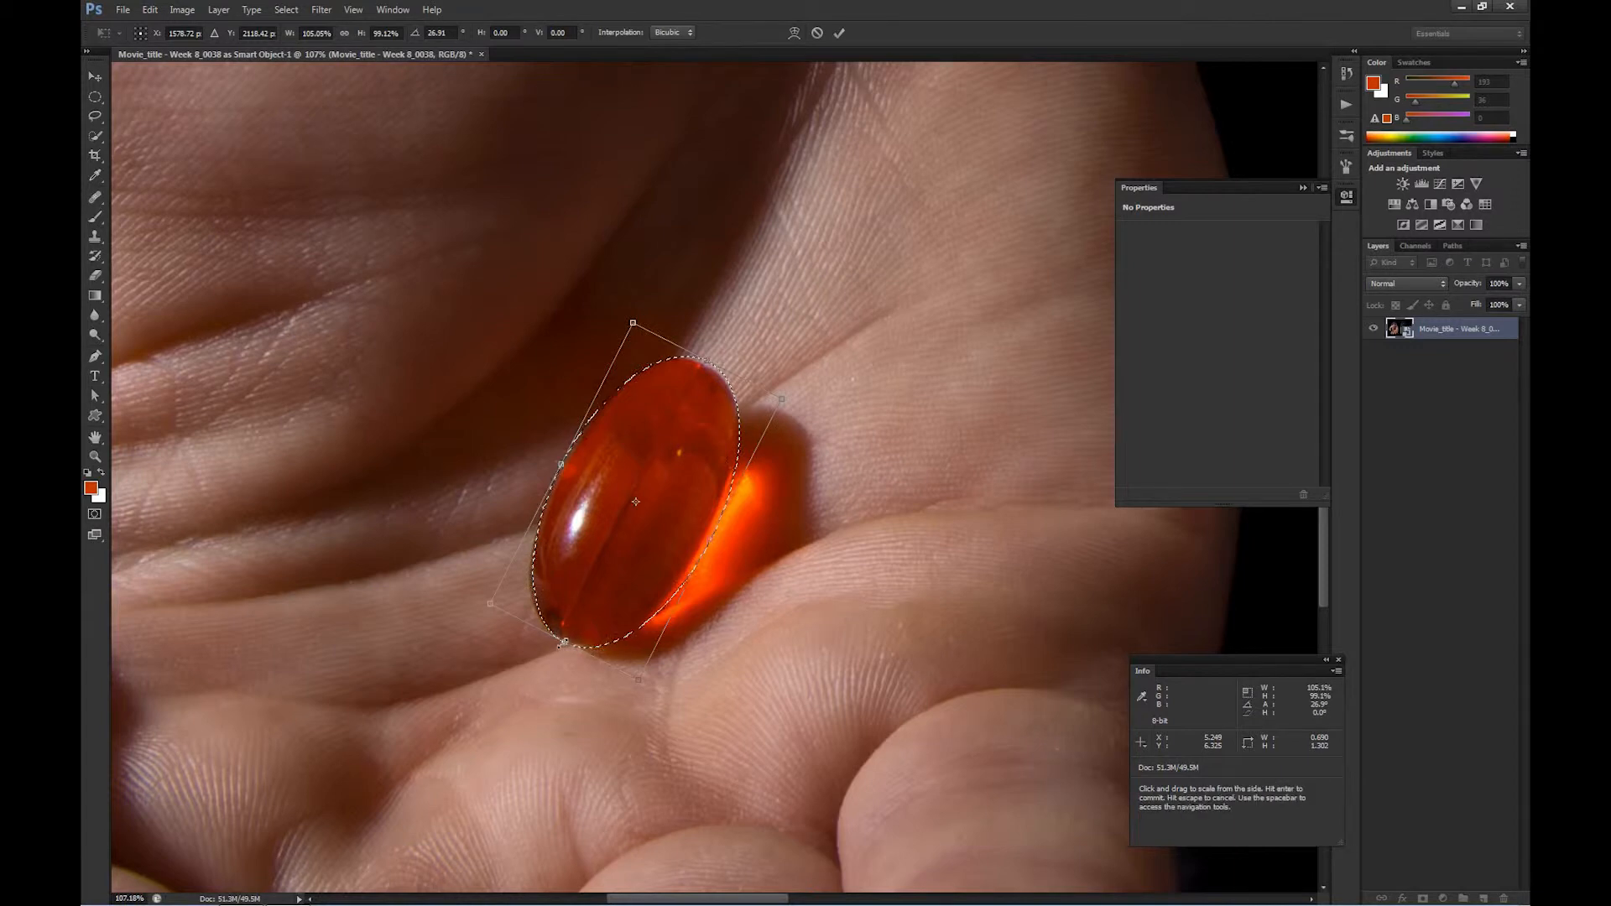
pyautogui.moveTo(565, 642); pyautogui.dragTo(562, 648)
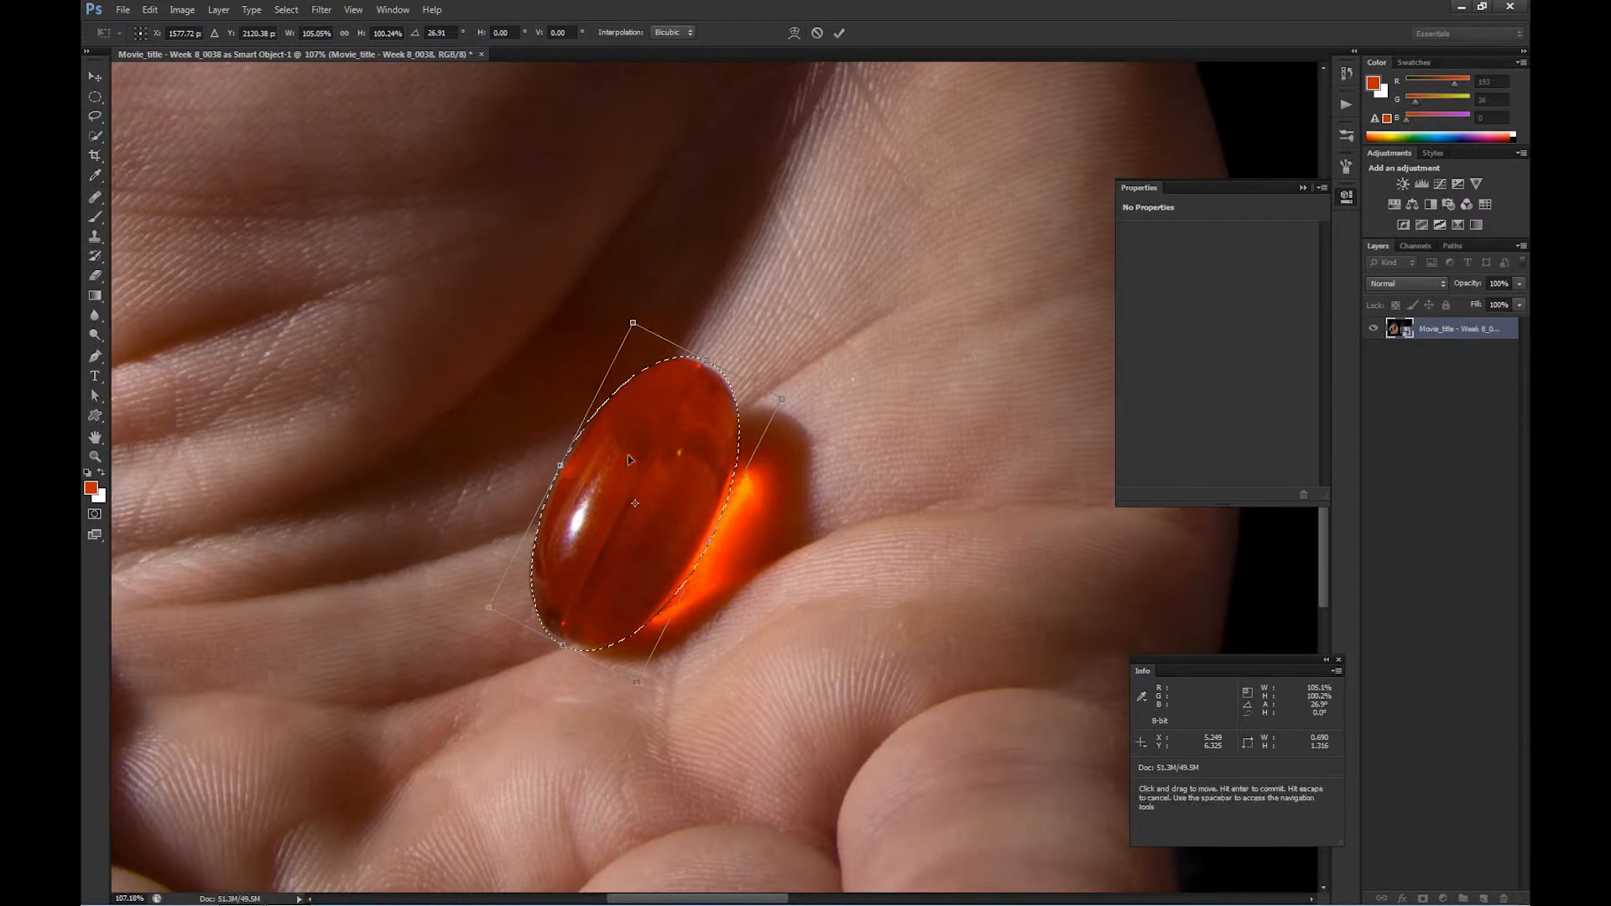
# Warp the elliptical selection's upper-left and lower-left side handles slightly inward so its long edge follows the pill
pyautogui.moveTo(550, 422); pyautogui.dragTo(518, 377)
pyautogui.hotkey('ctrl', '+')
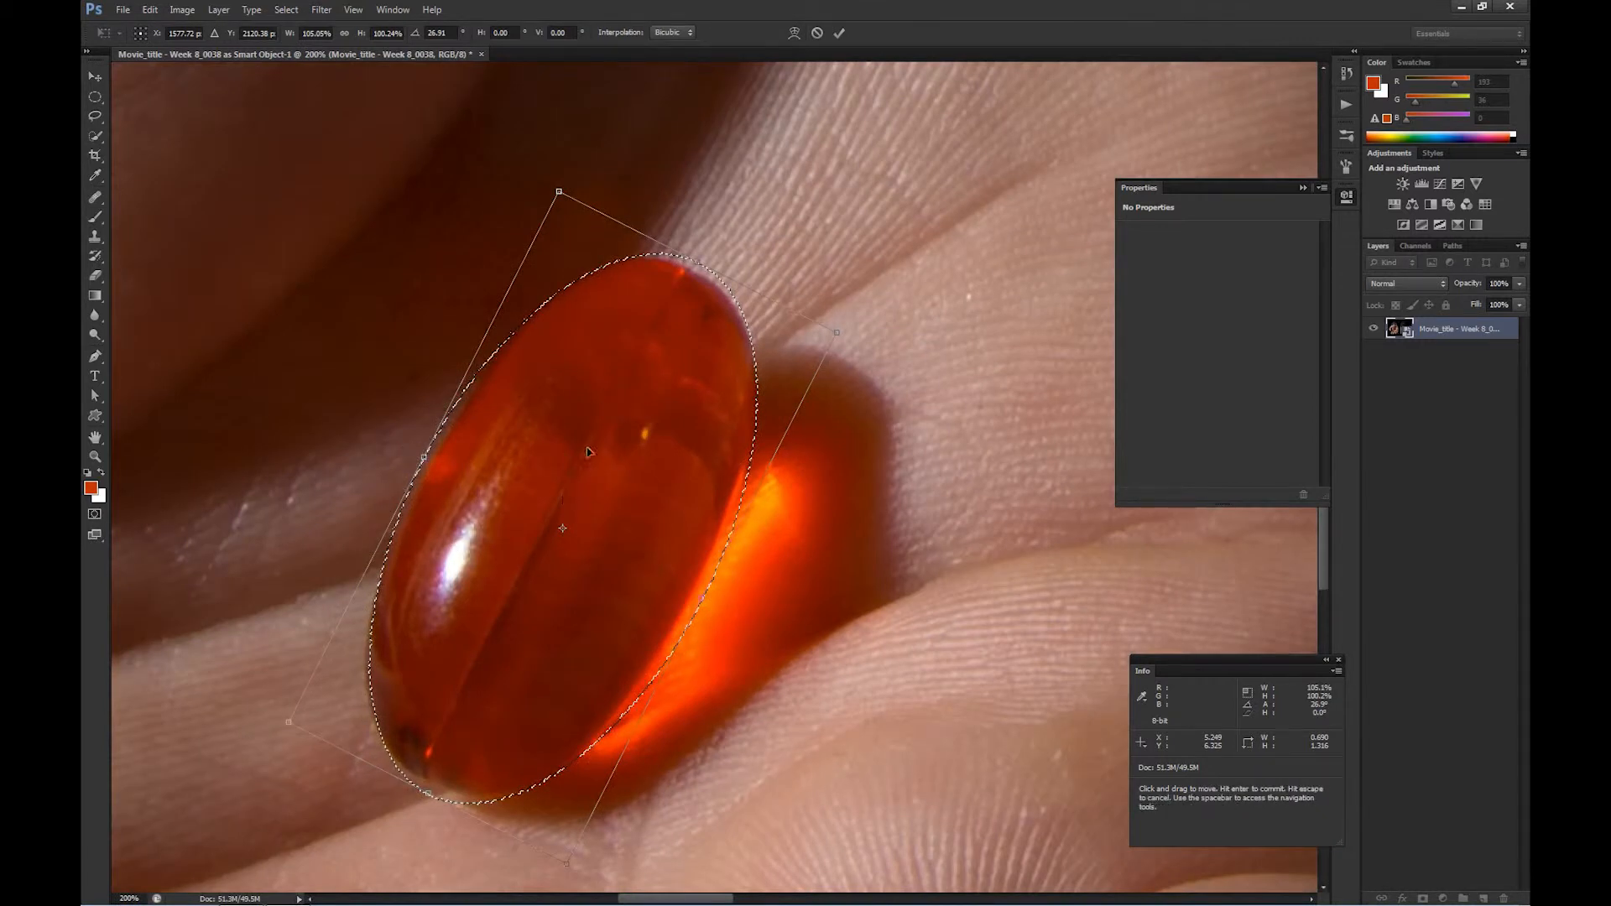
pyautogui.rightClick(606, 390)
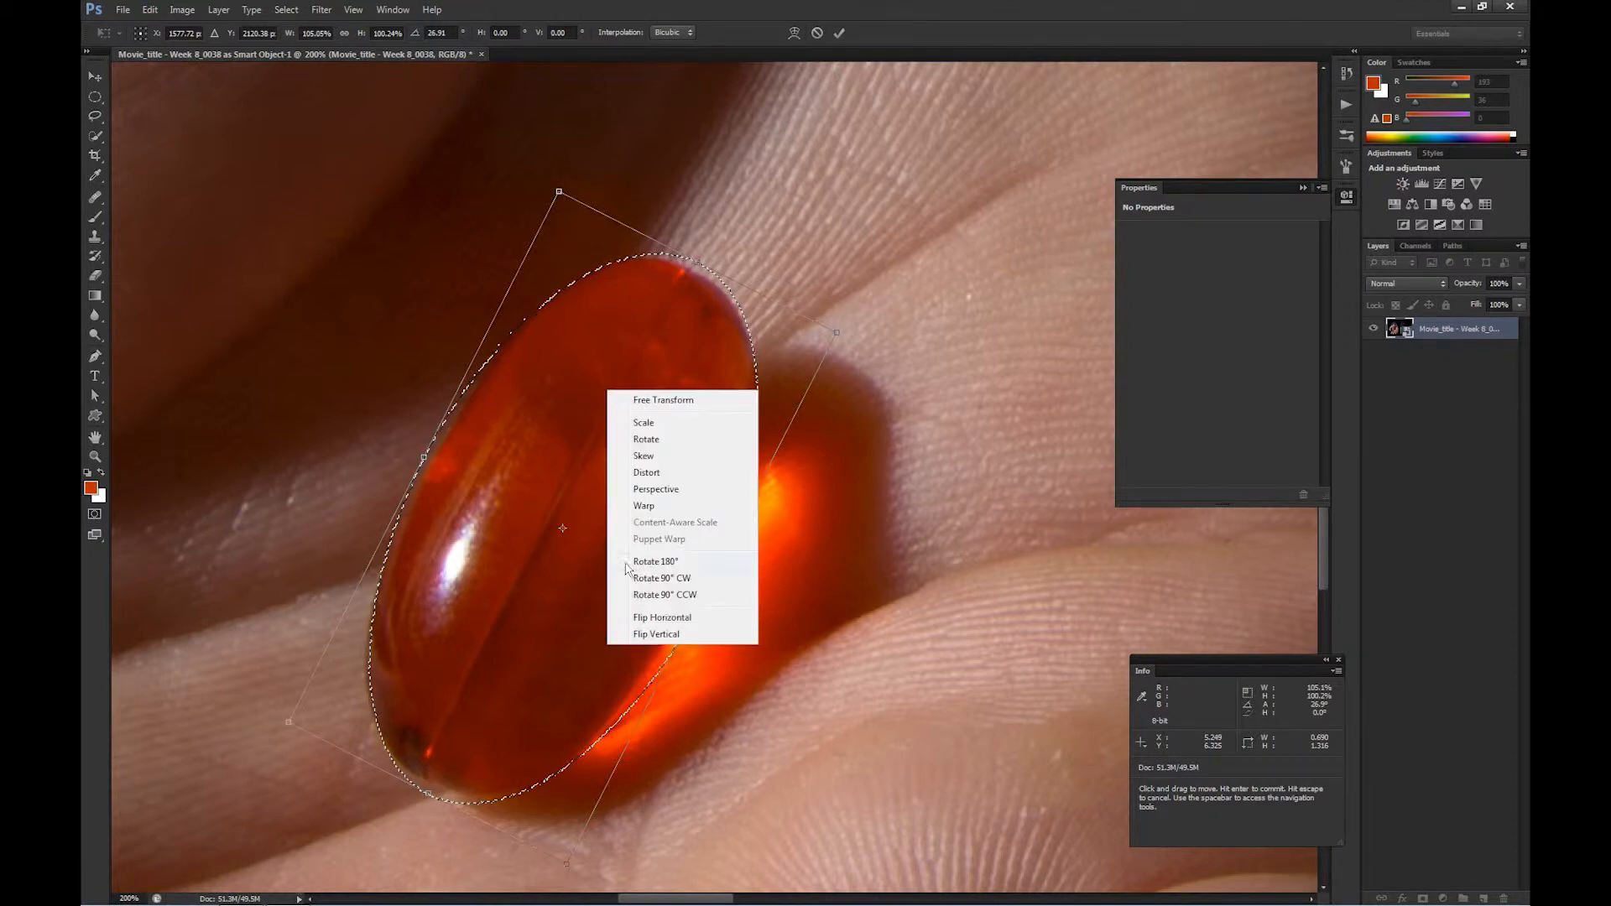
pyautogui.click(639, 506)
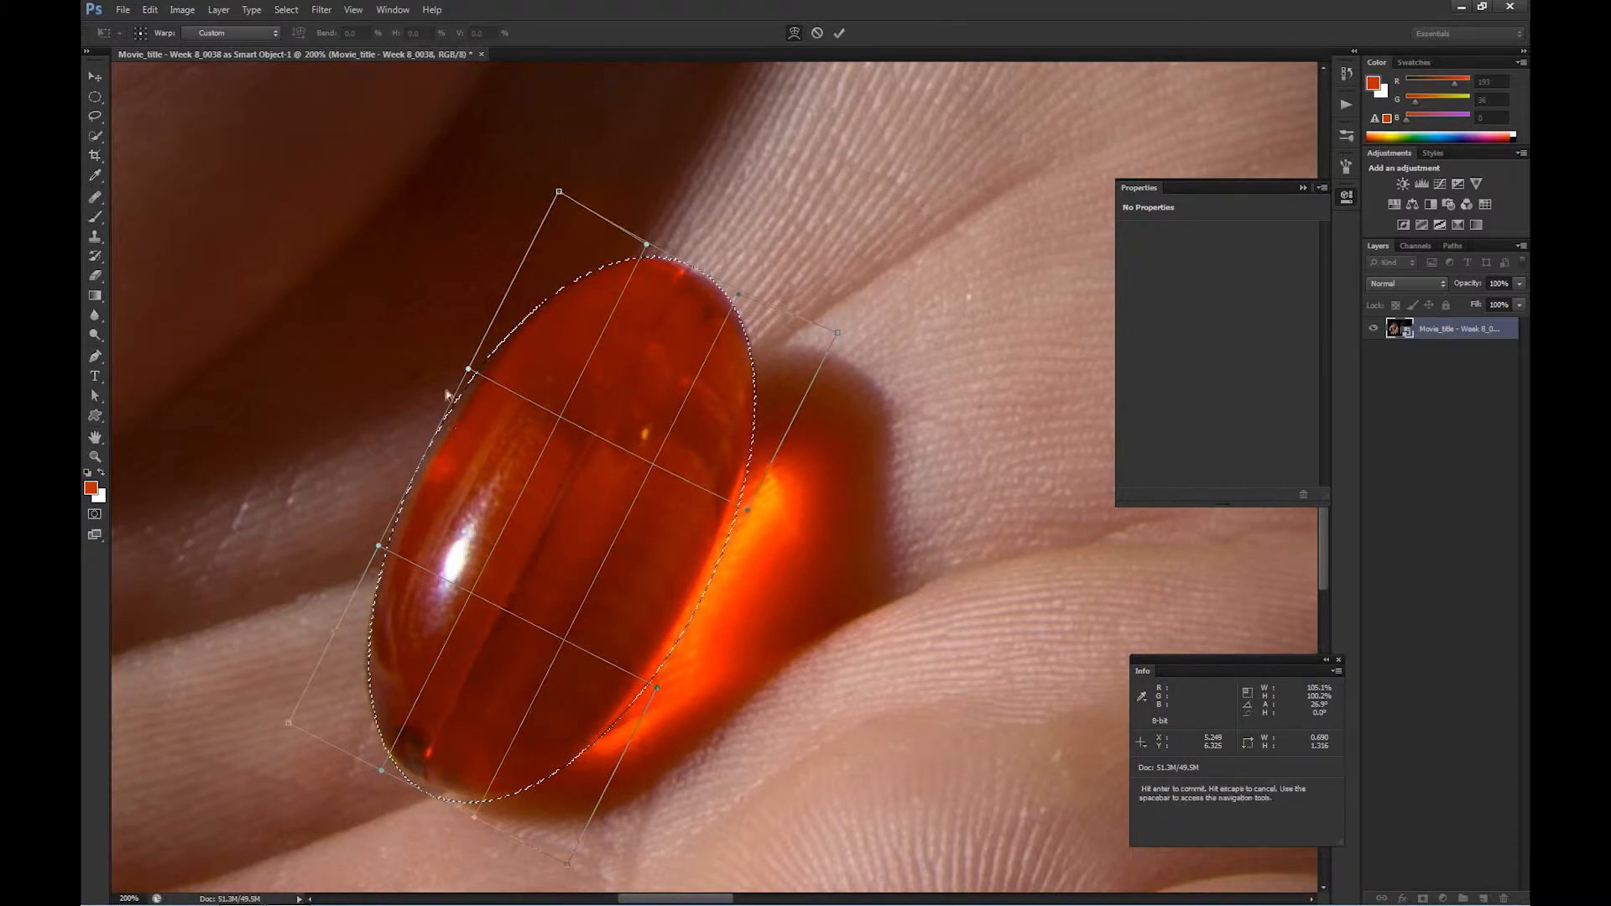
pyautogui.moveTo(470, 371); pyautogui.dragTo(477, 372)
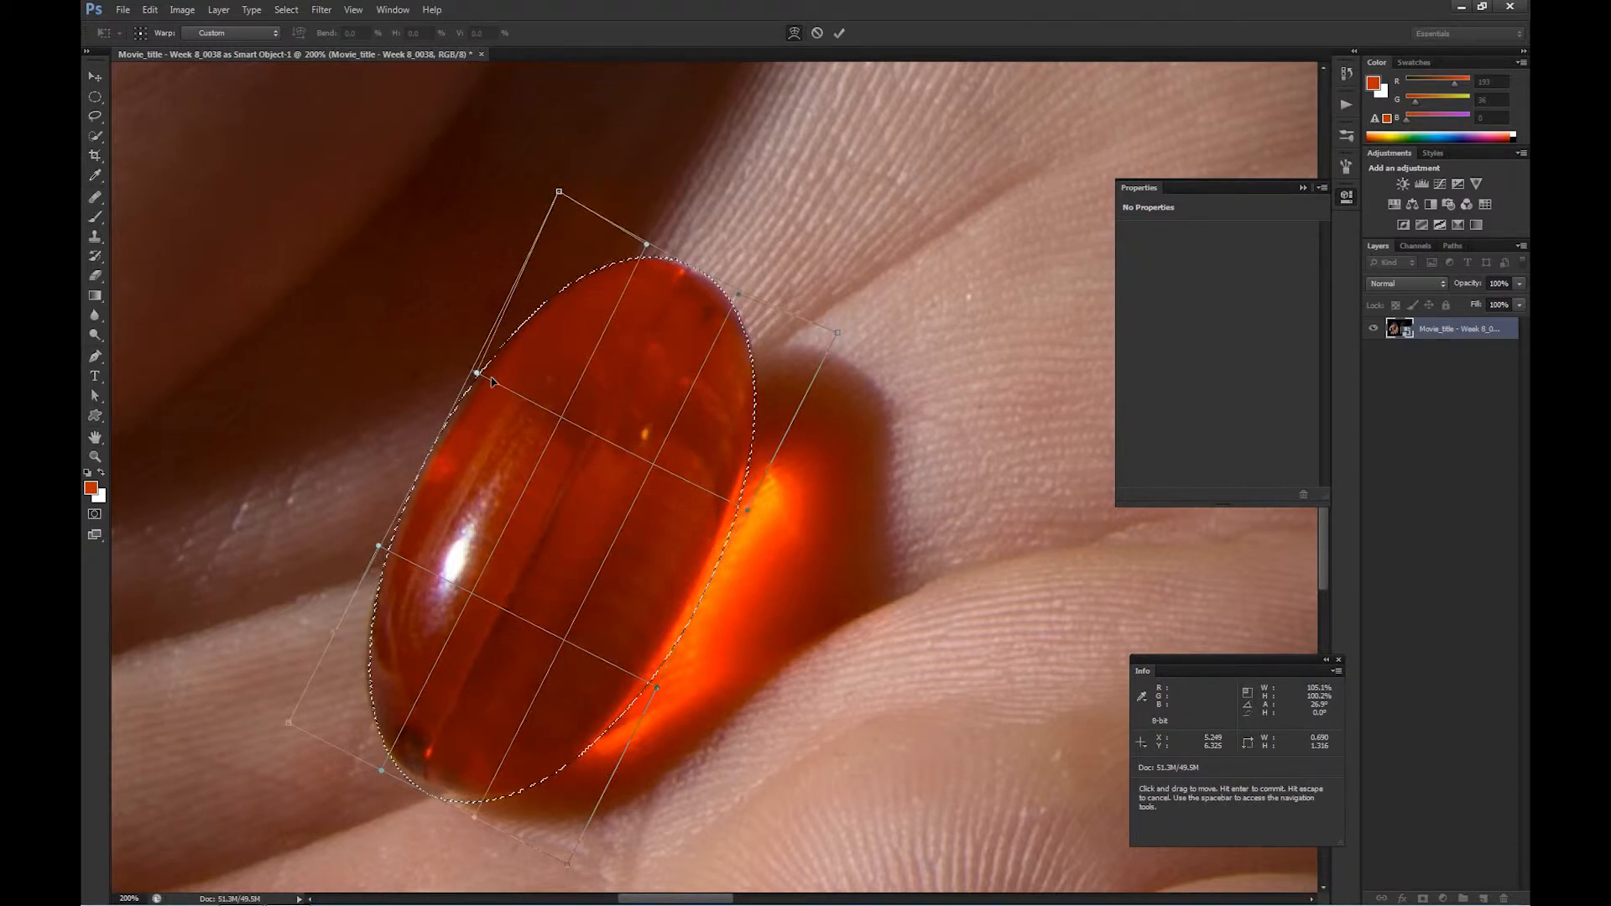
pyautogui.moveTo(379, 550); pyautogui.dragTo(383, 552)
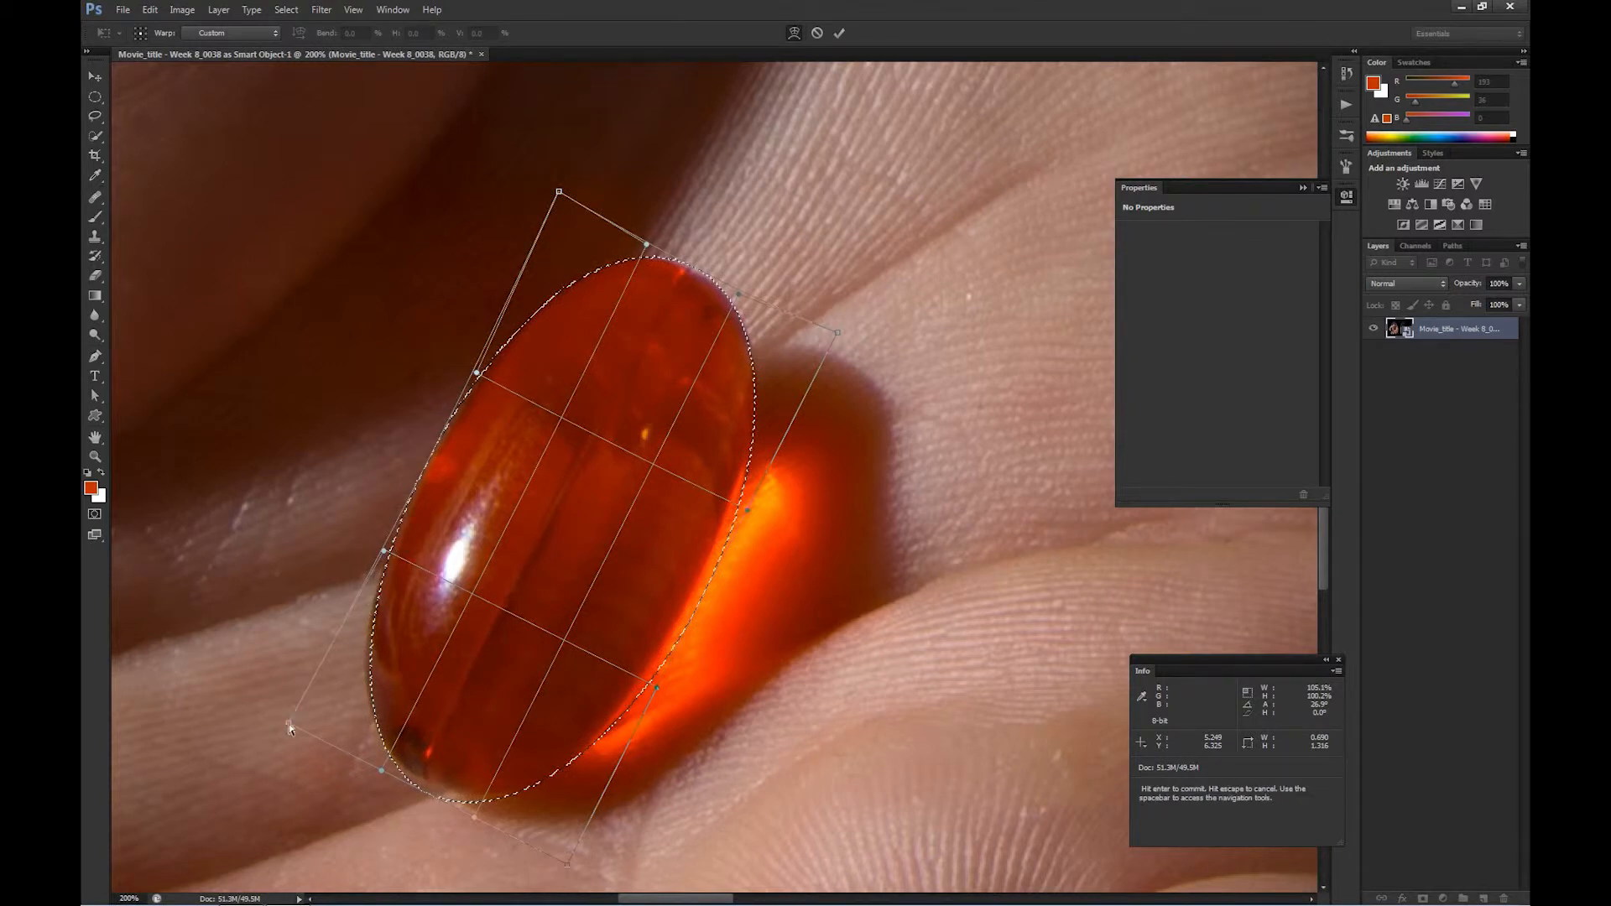
# Warp the selection's lower corner and bottom handles to fit the pill's lower end, and apply the transformation
pyautogui.moveTo(288, 728); pyautogui.dragTo(284, 730)
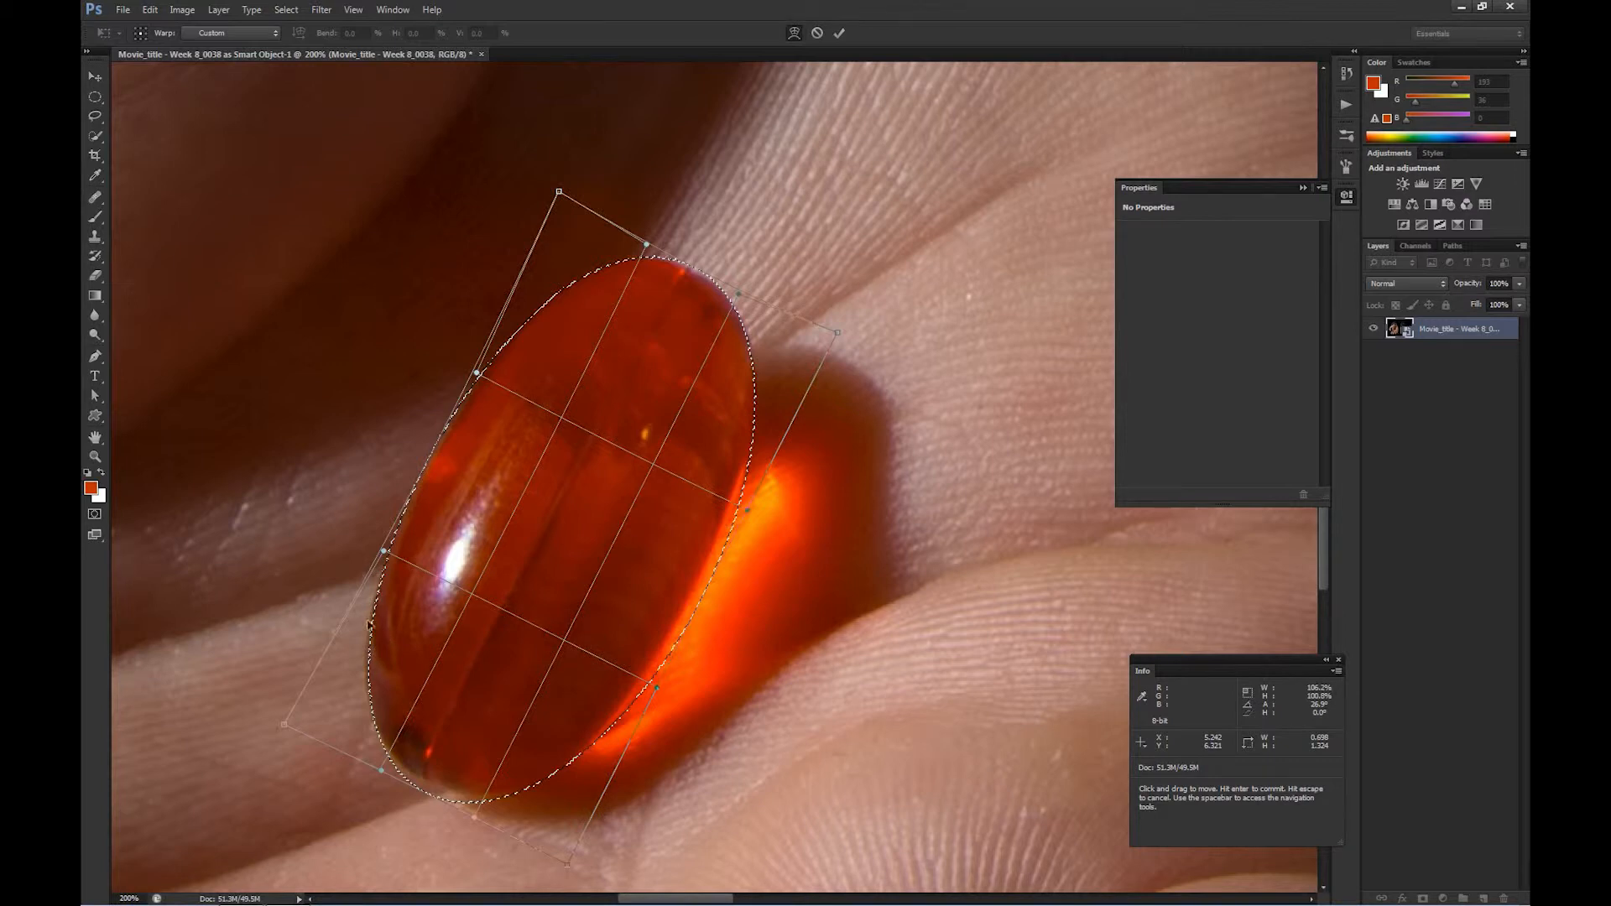
pyautogui.moveTo(285, 723); pyautogui.dragTo(281, 727)
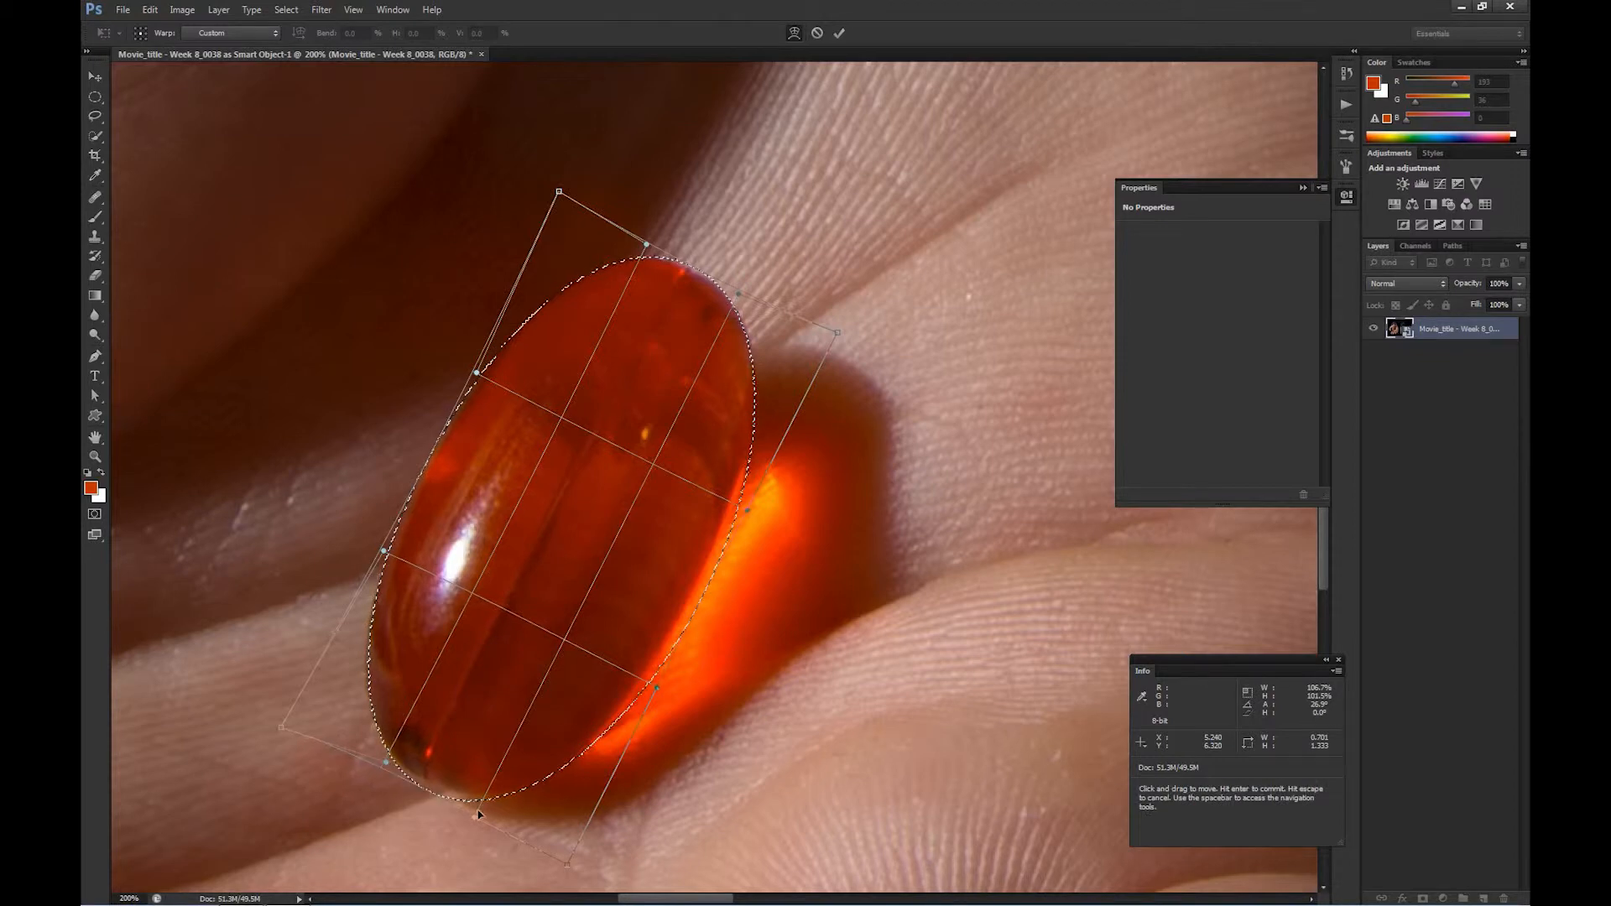
pyautogui.moveTo(479, 814); pyautogui.dragTo(496, 806)
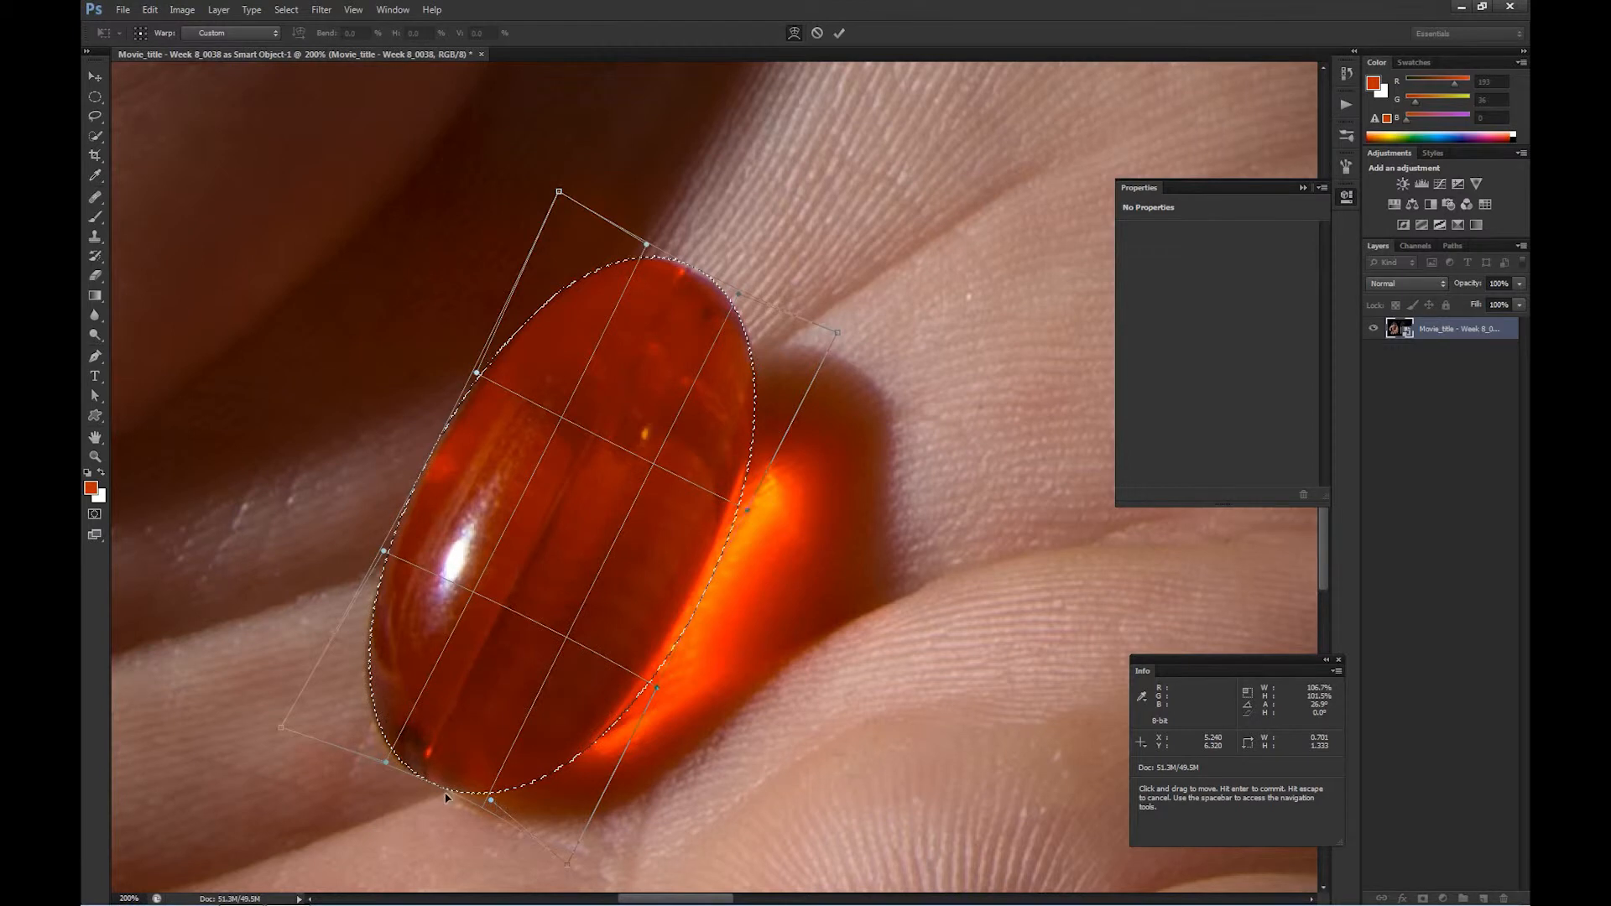
pyautogui.moveTo(386, 766); pyautogui.dragTo(379, 764)
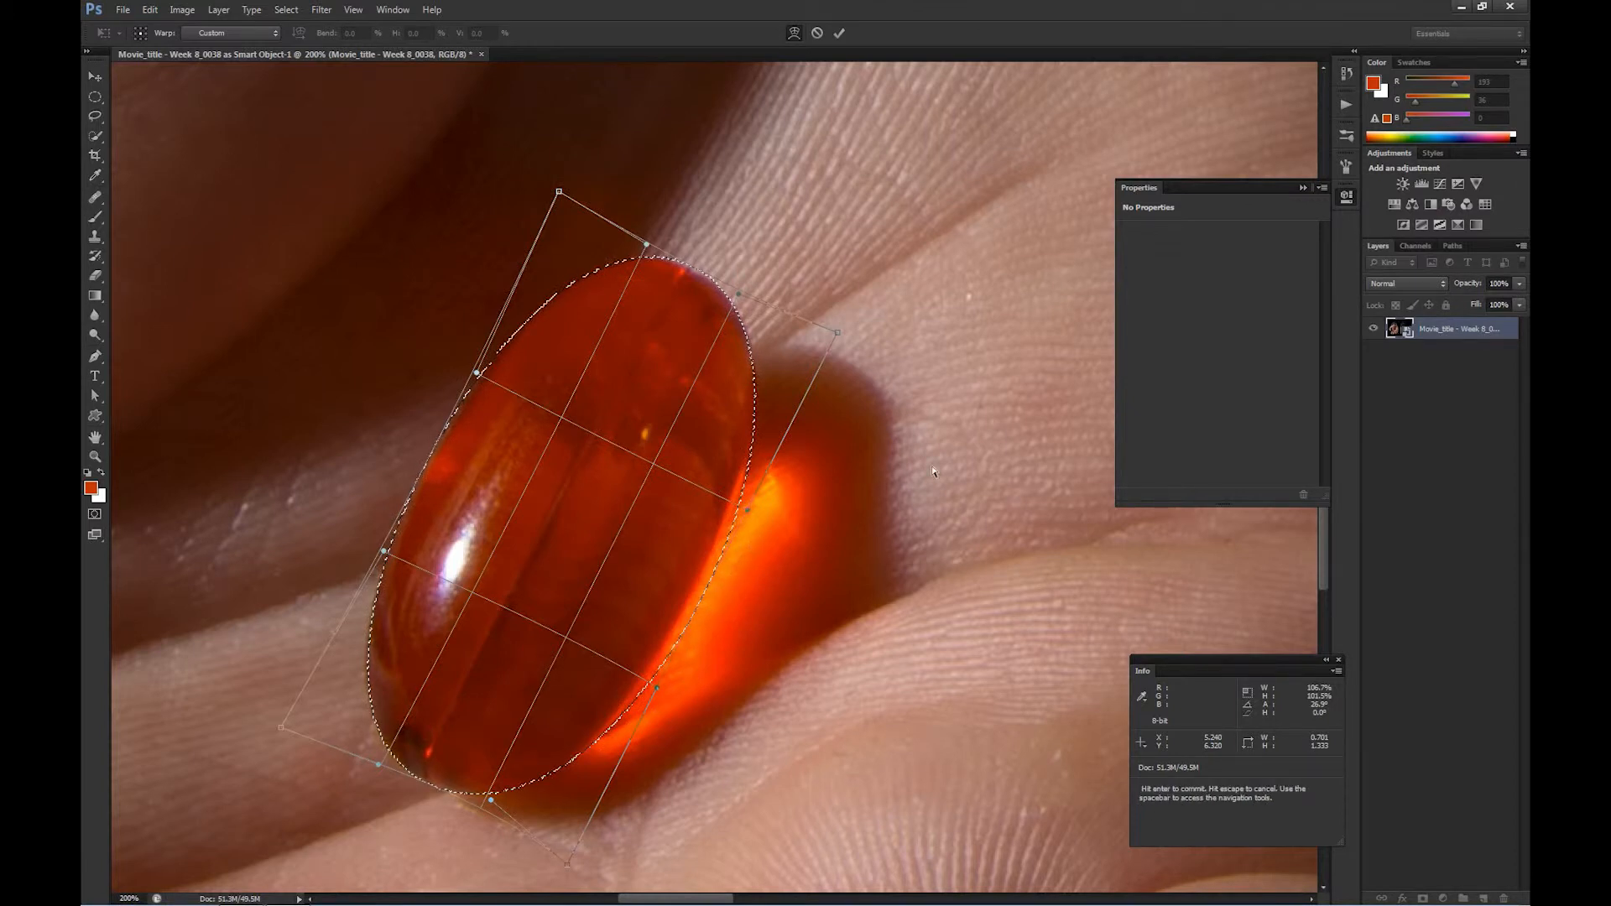
pyautogui.press('Return')
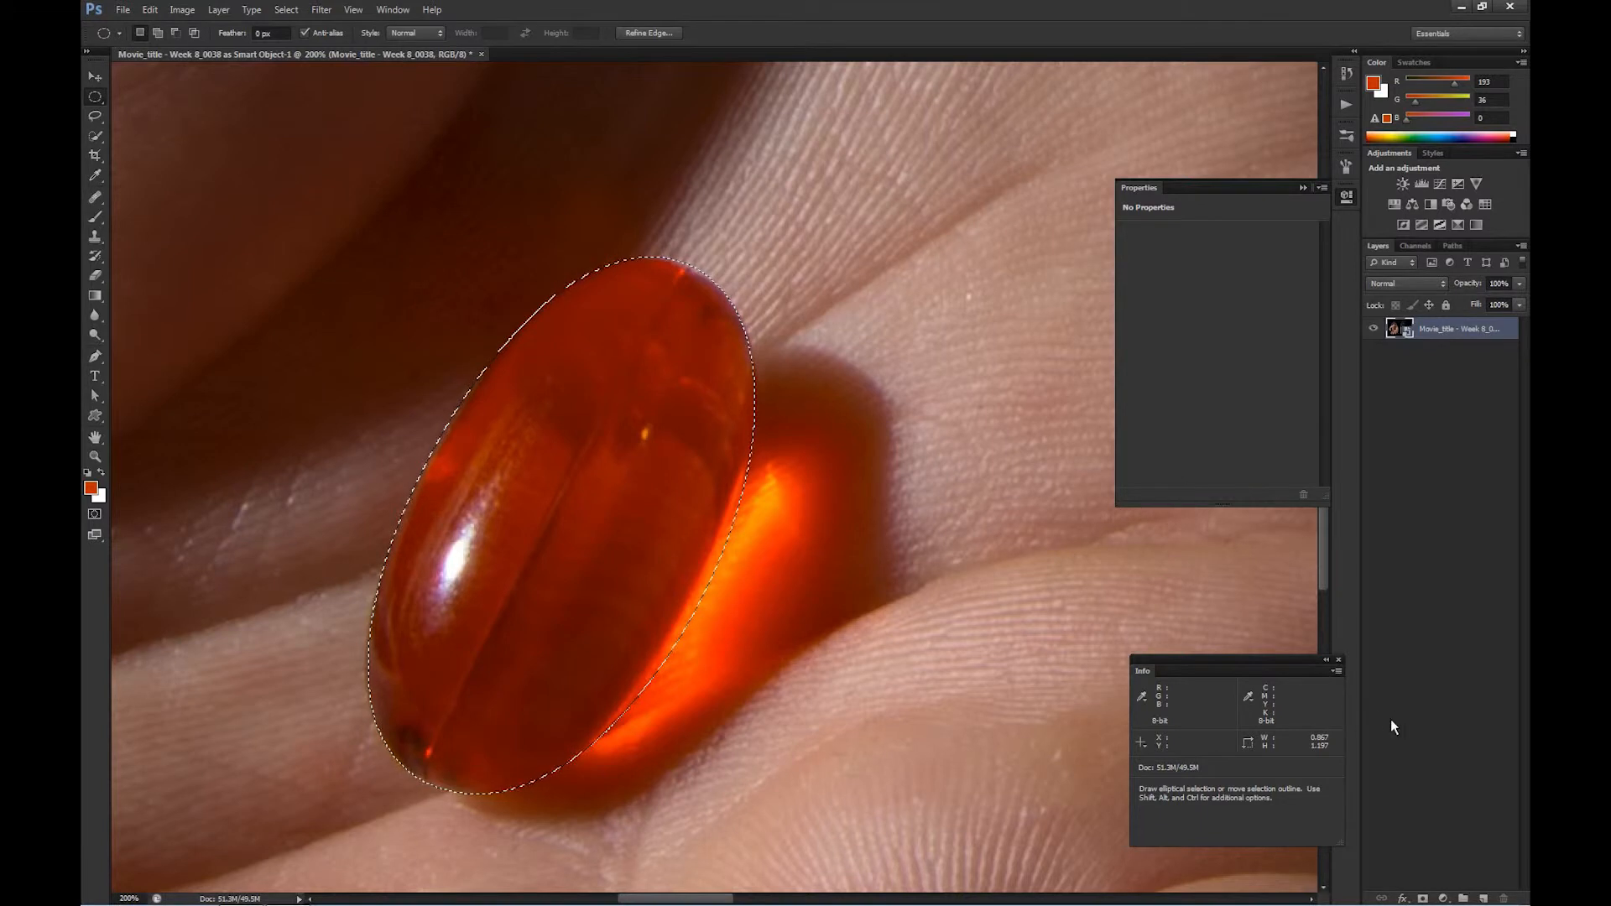
# Add a Hue/Saturation adjustment layer from the selection, named "Red pill" and clipped to the photo layer
pyautogui.press('alt')
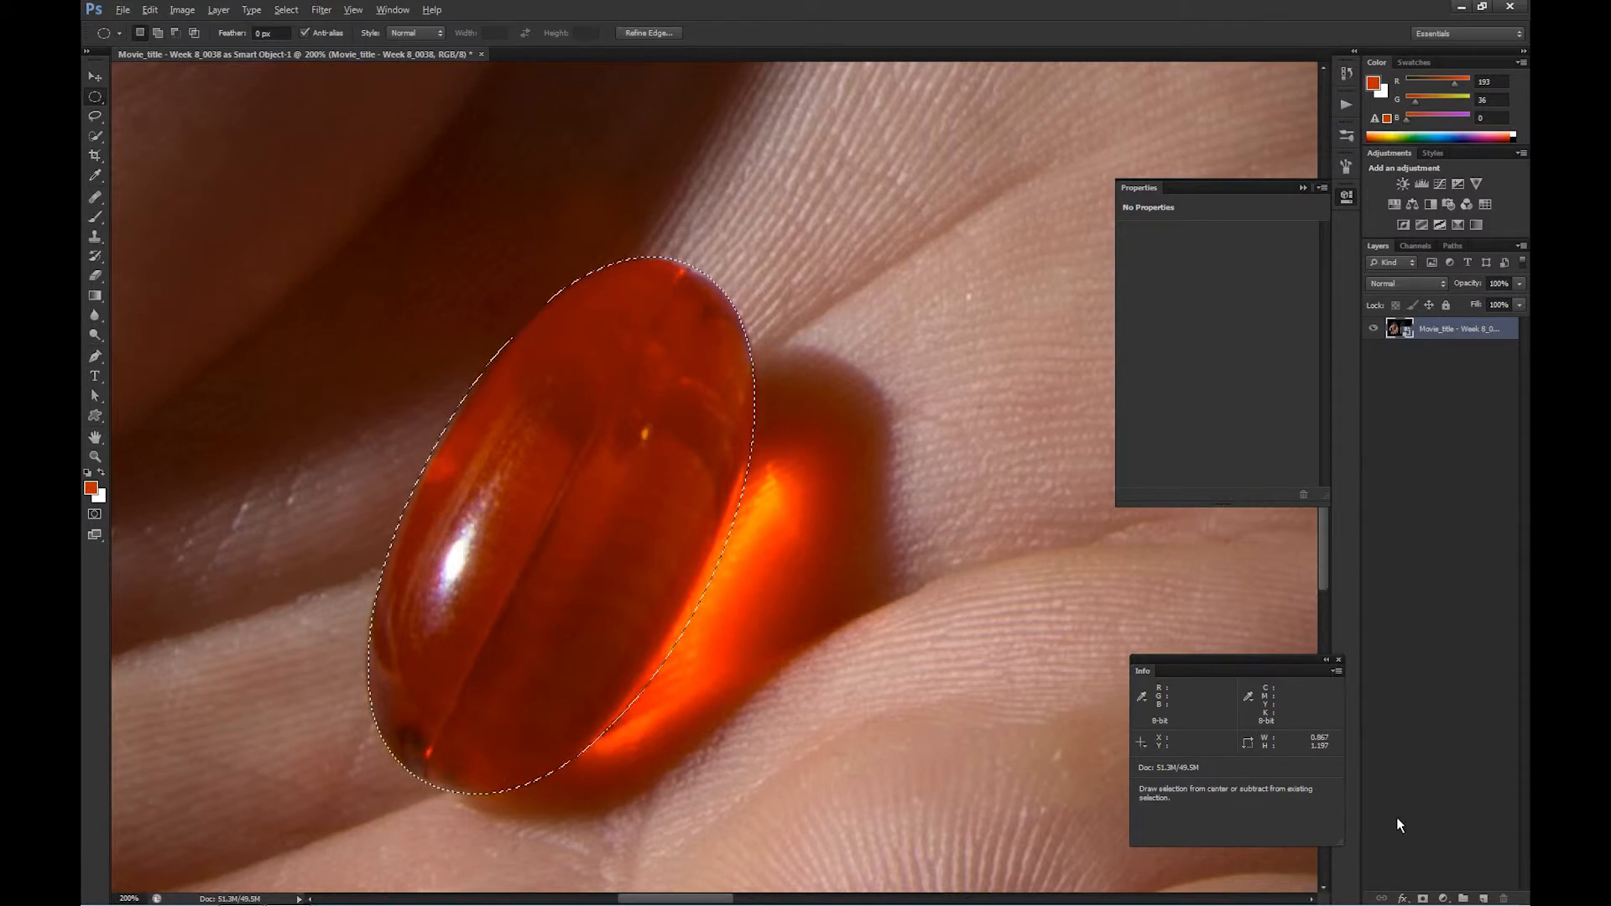
pyautogui.click(1443, 898)
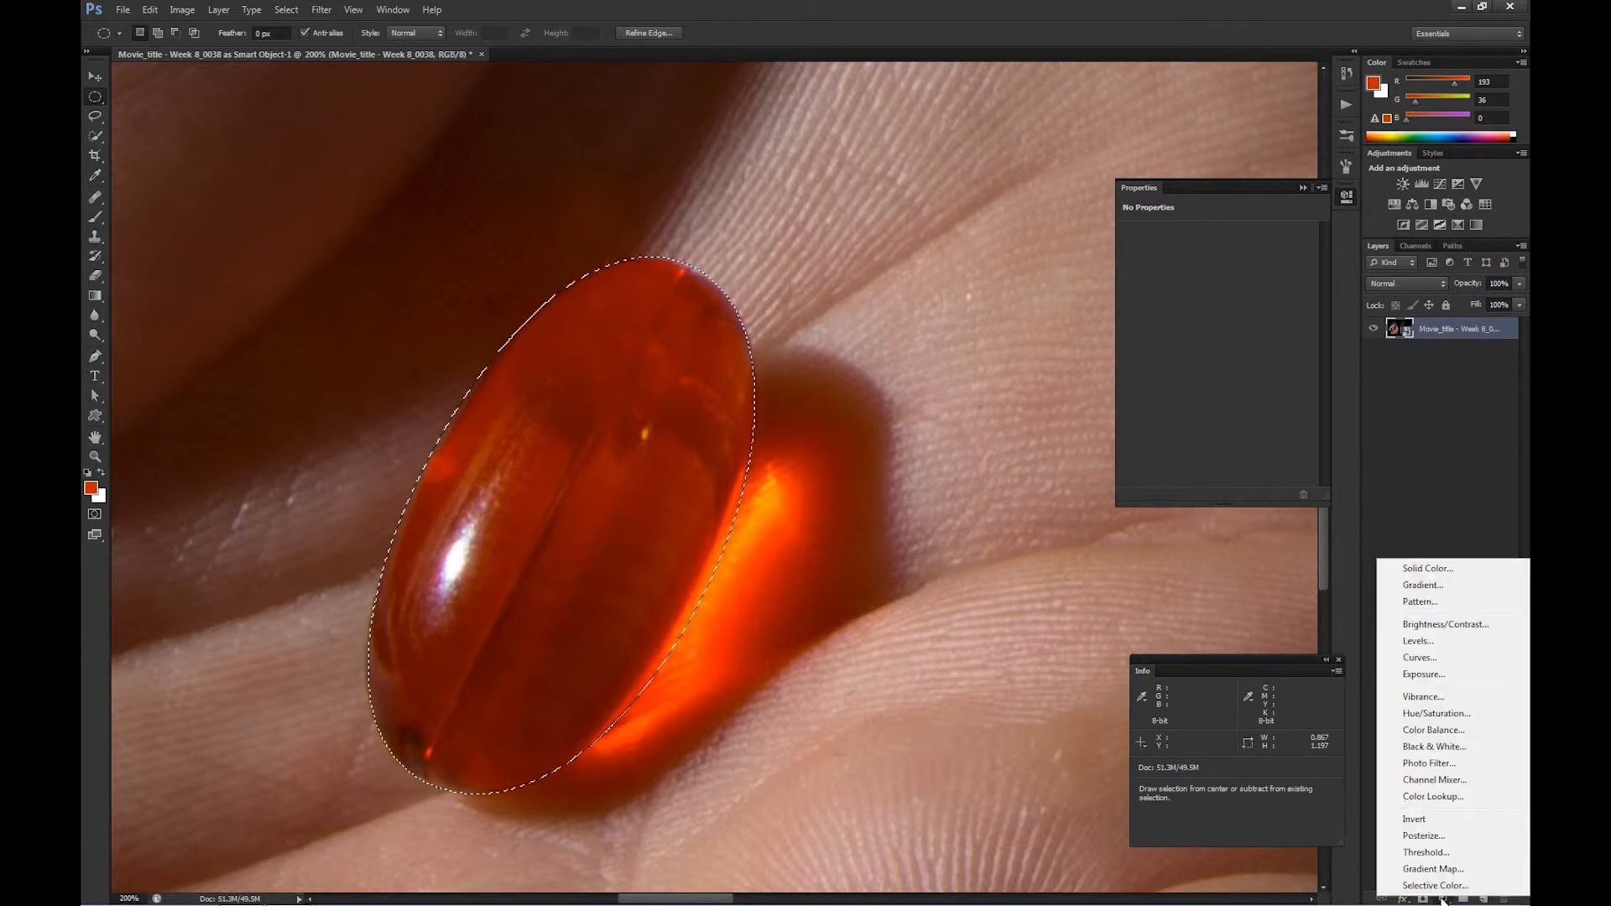
pyautogui.keyDown('alt'); pyautogui.click(1453, 716); pyautogui.keyUp('alt')
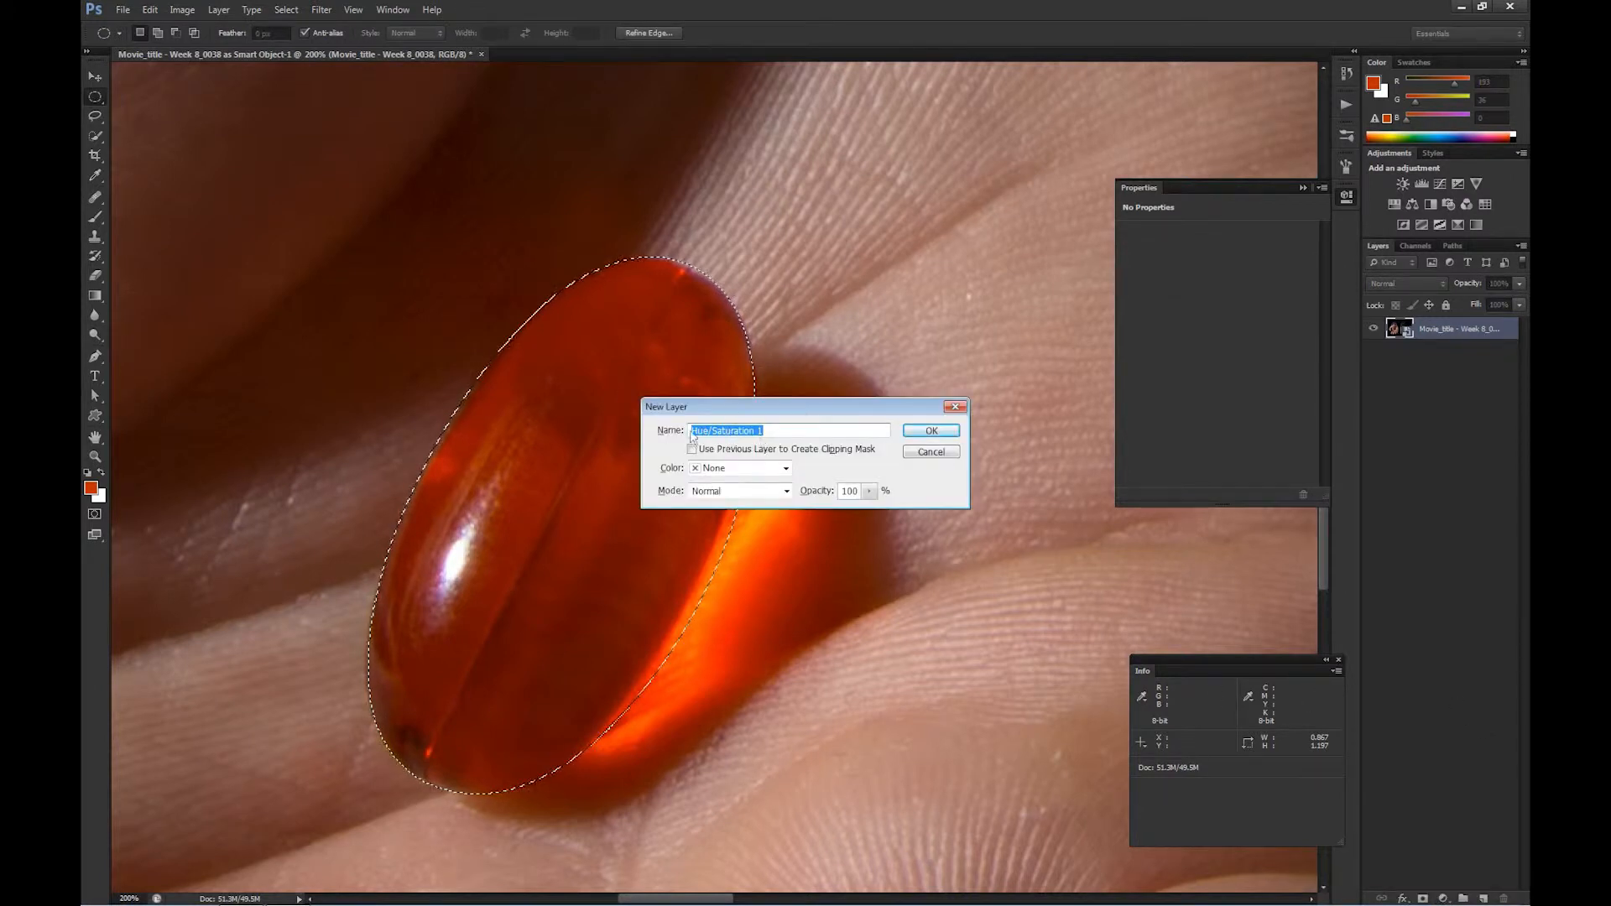
pyautogui.moveTo(752, 411); pyautogui.dragTo(905, 381)
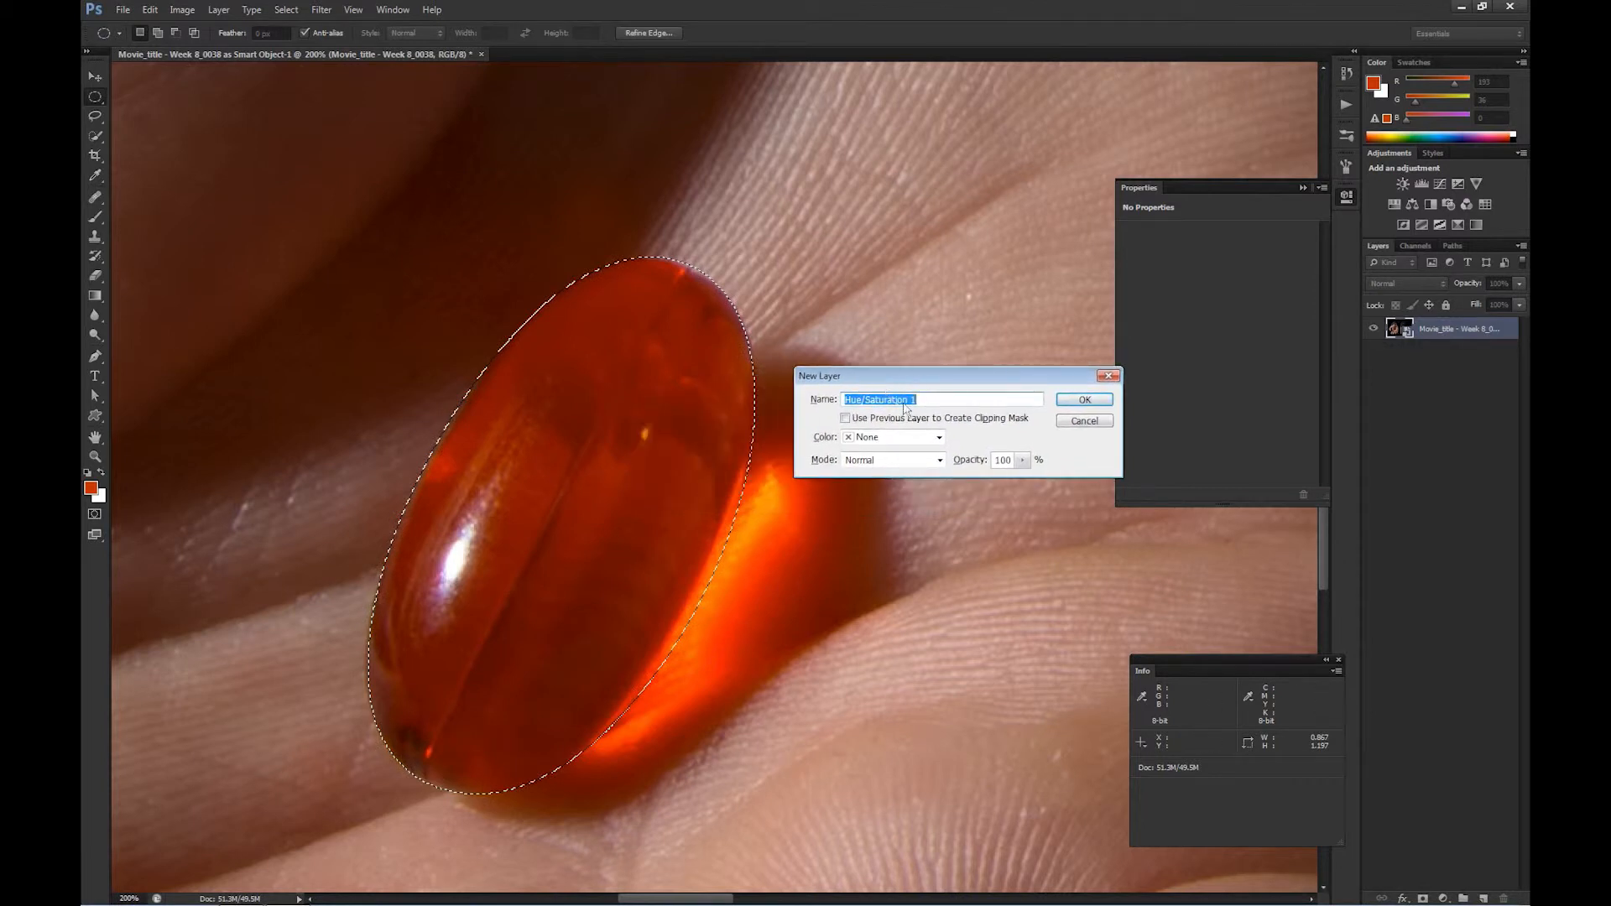
pyautogui.click(846, 419)
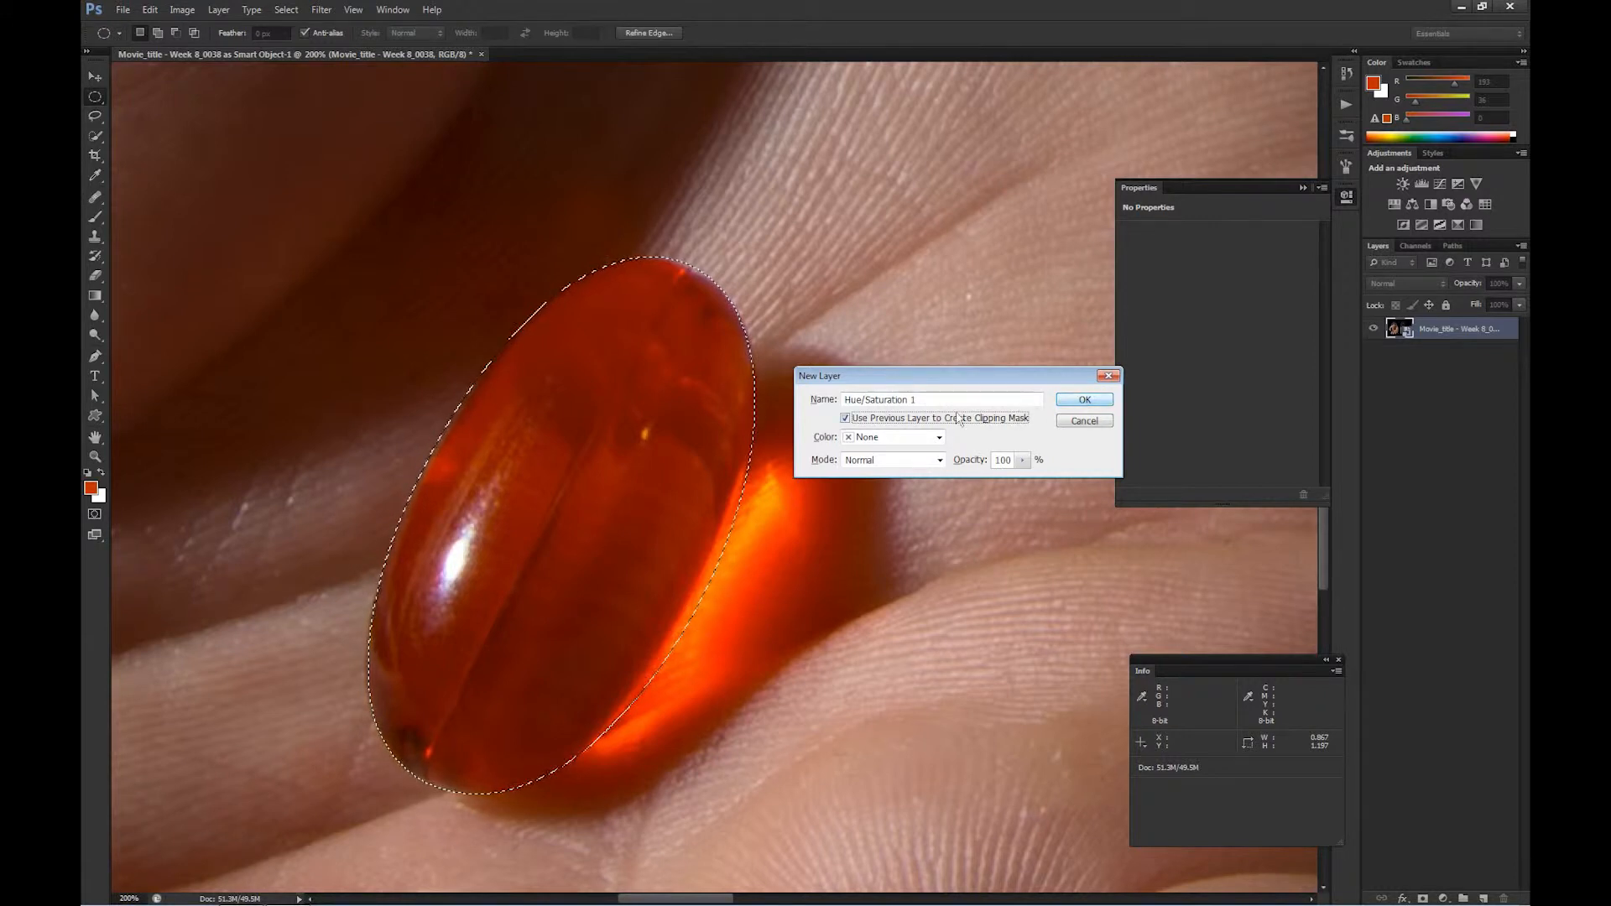
pyautogui.moveTo(953, 399); pyautogui.dragTo(849, 398)
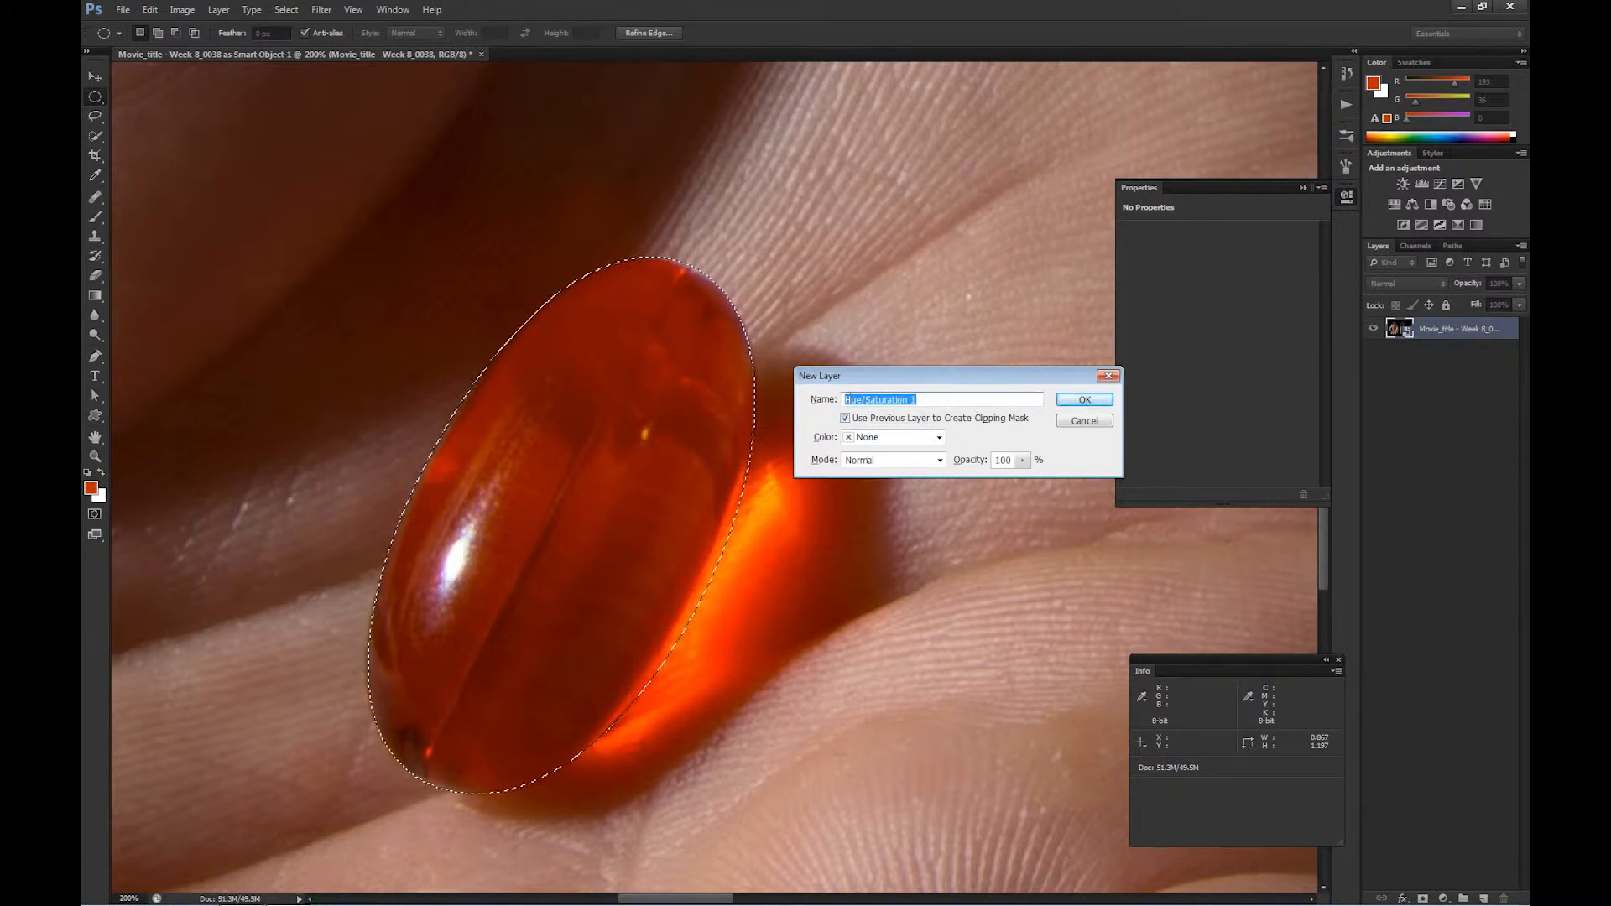
pyautogui.write('Red pill')
pyautogui.click(1104, 403)
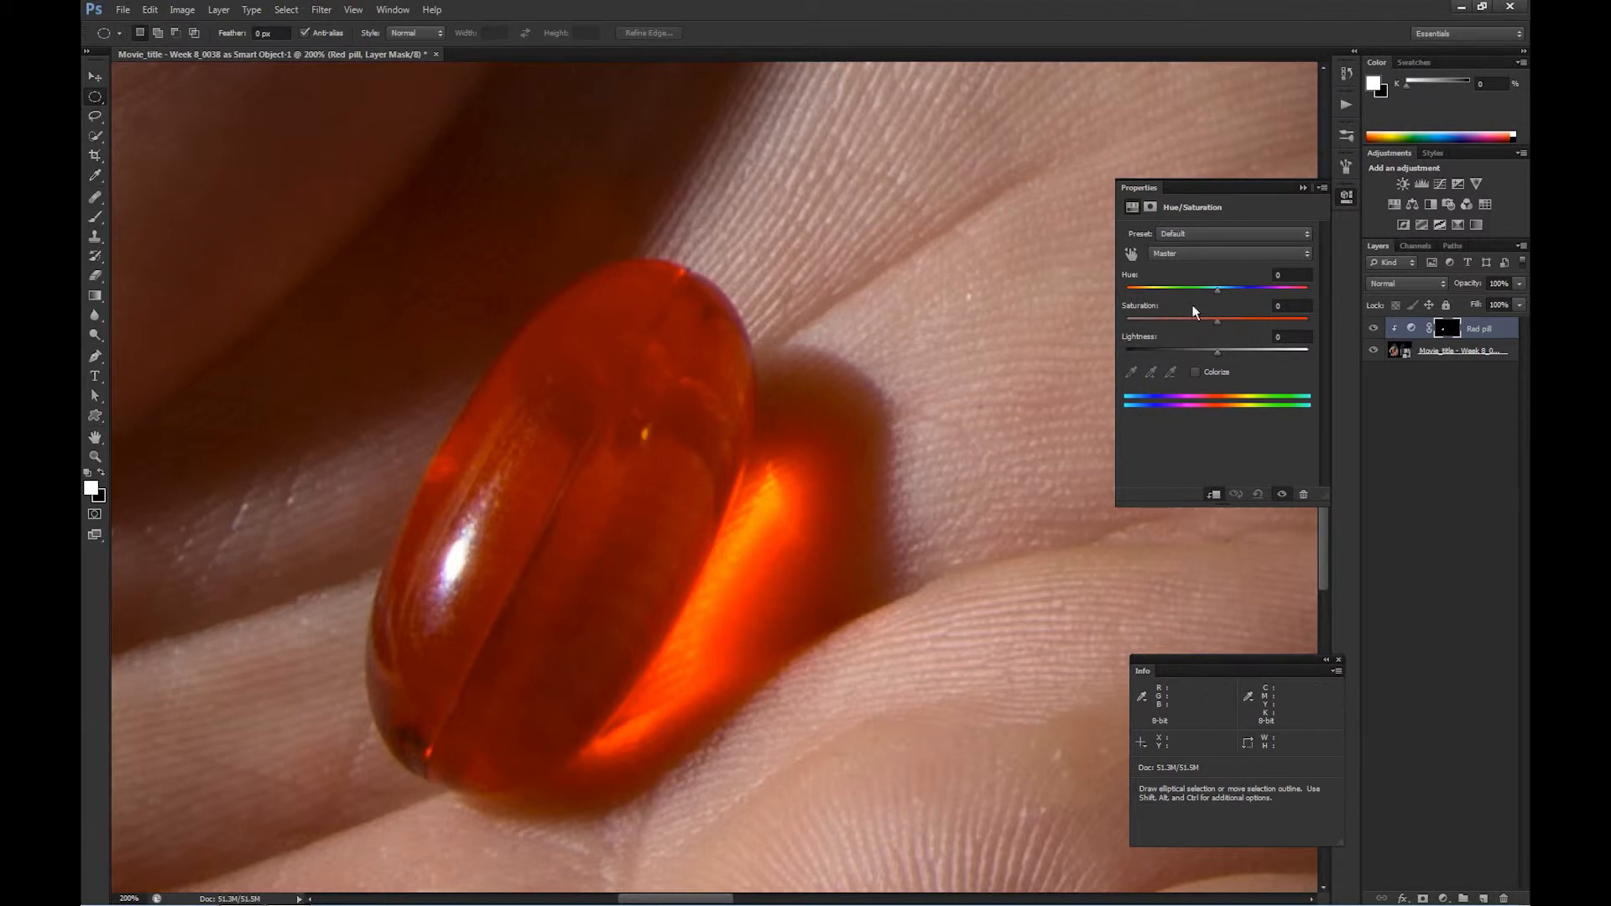
# Set the Red pill adjustment's Hue to -9 and Saturation to -17, and its layer blend mode to Color
pyautogui.moveTo(1215, 293)
pyautogui.mouseDown()
pyautogui.moveTo(1185, 293)
pyautogui.moveTo(1213, 307)
pyautogui.mouseUp()
pyautogui.moveTo(1213, 307); pyautogui.dragTo(1215, 307)
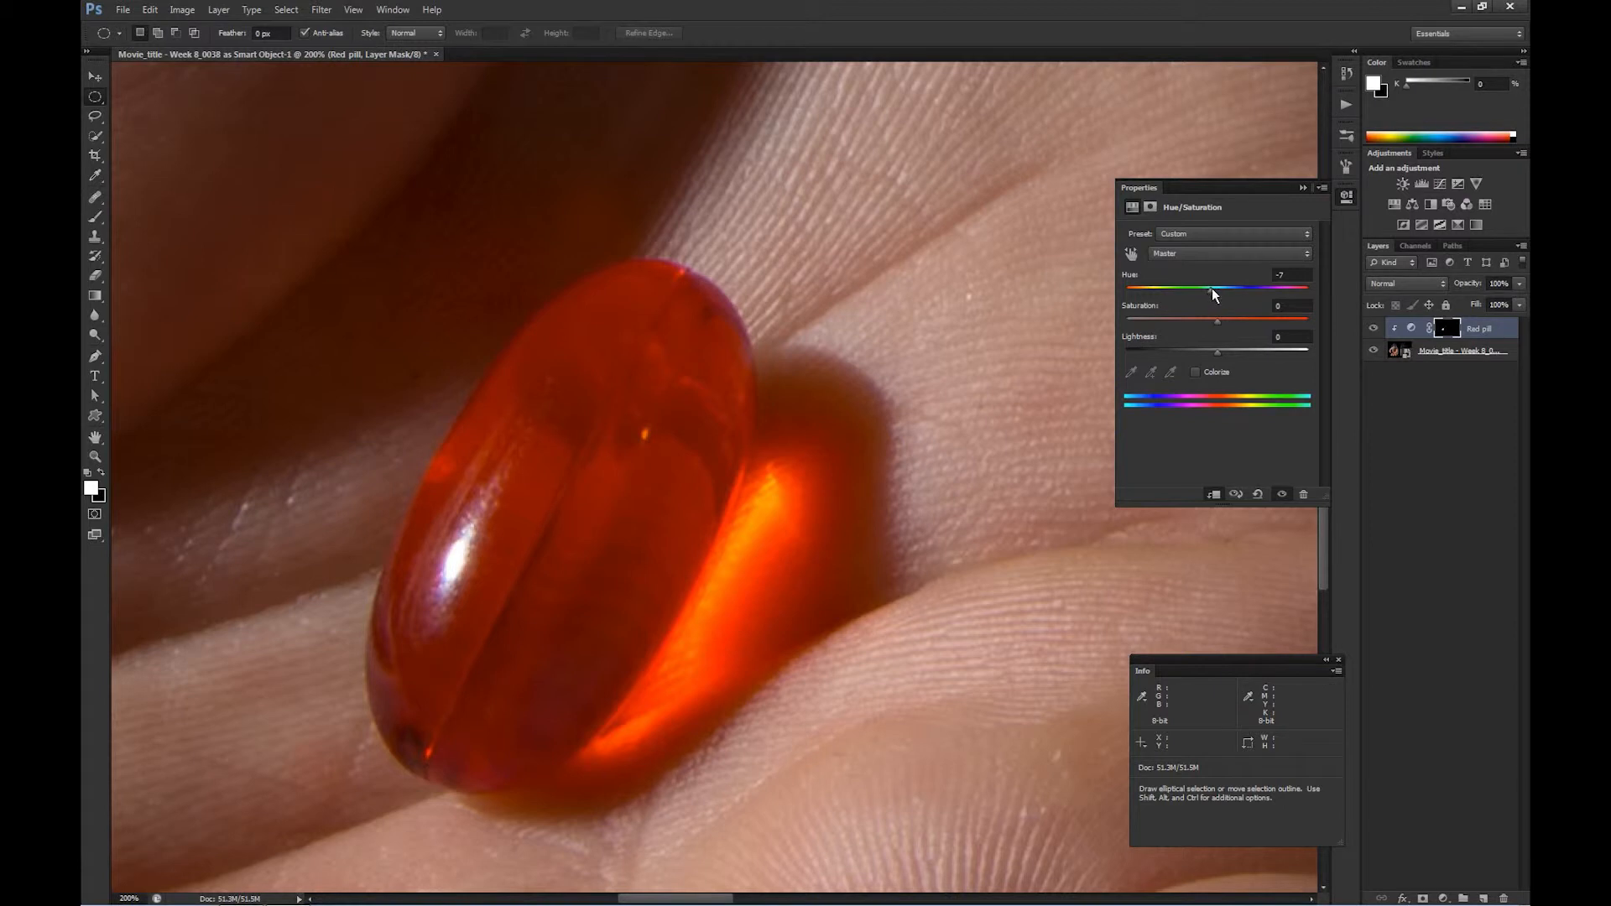
pyautogui.moveTo(1205, 290); pyautogui.dragTo(1201, 291)
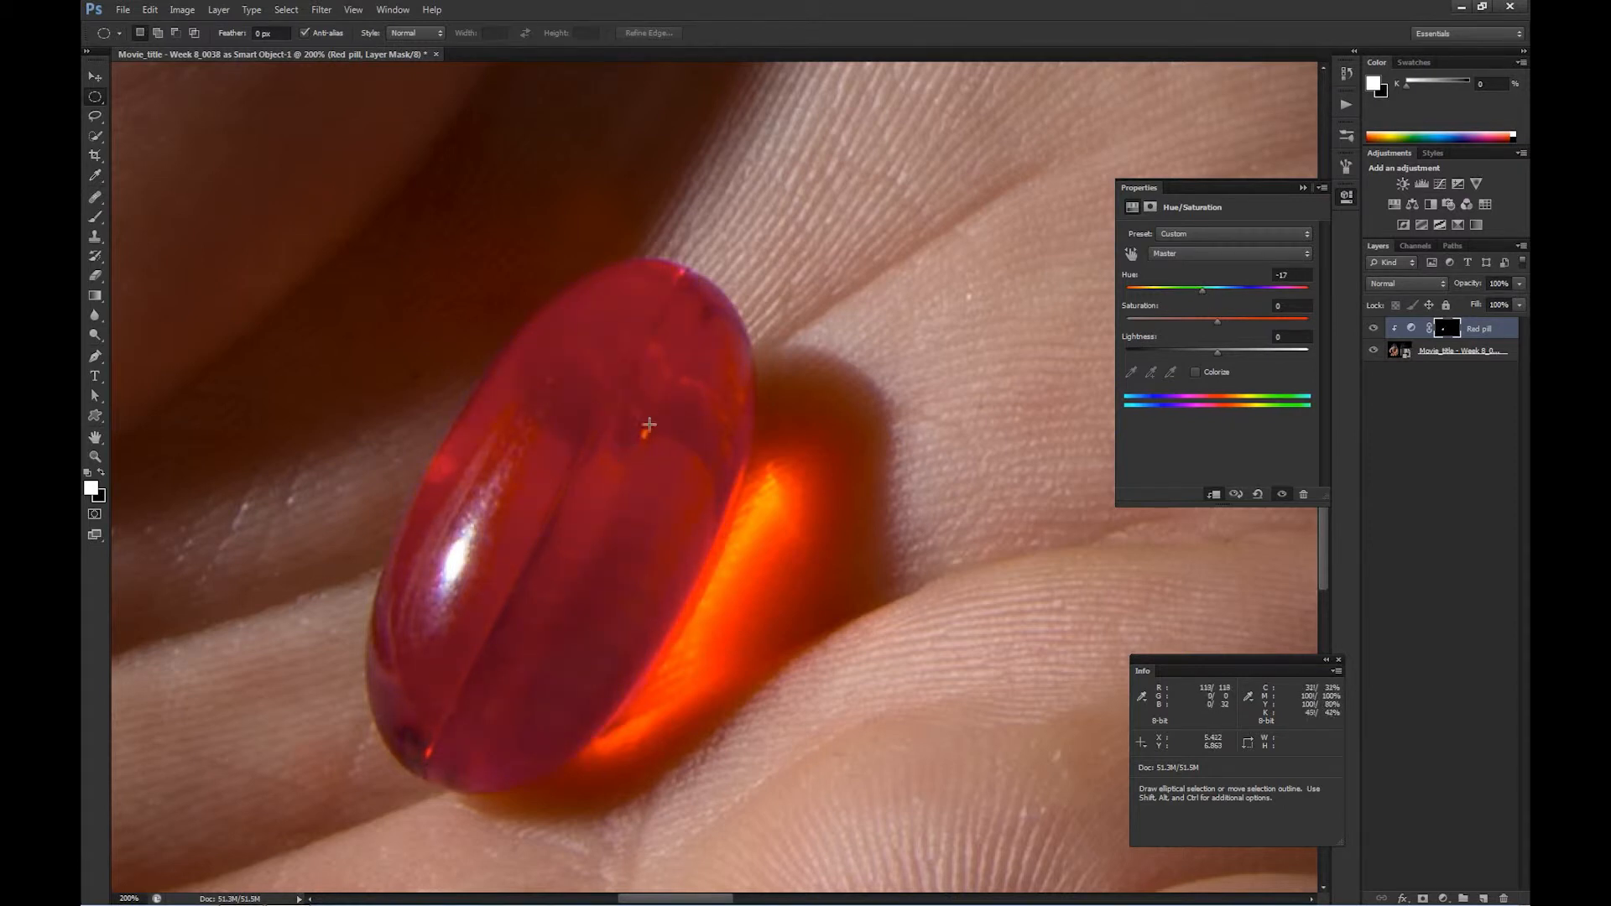
pyautogui.moveTo(1205, 294); pyautogui.dragTo(1206, 292)
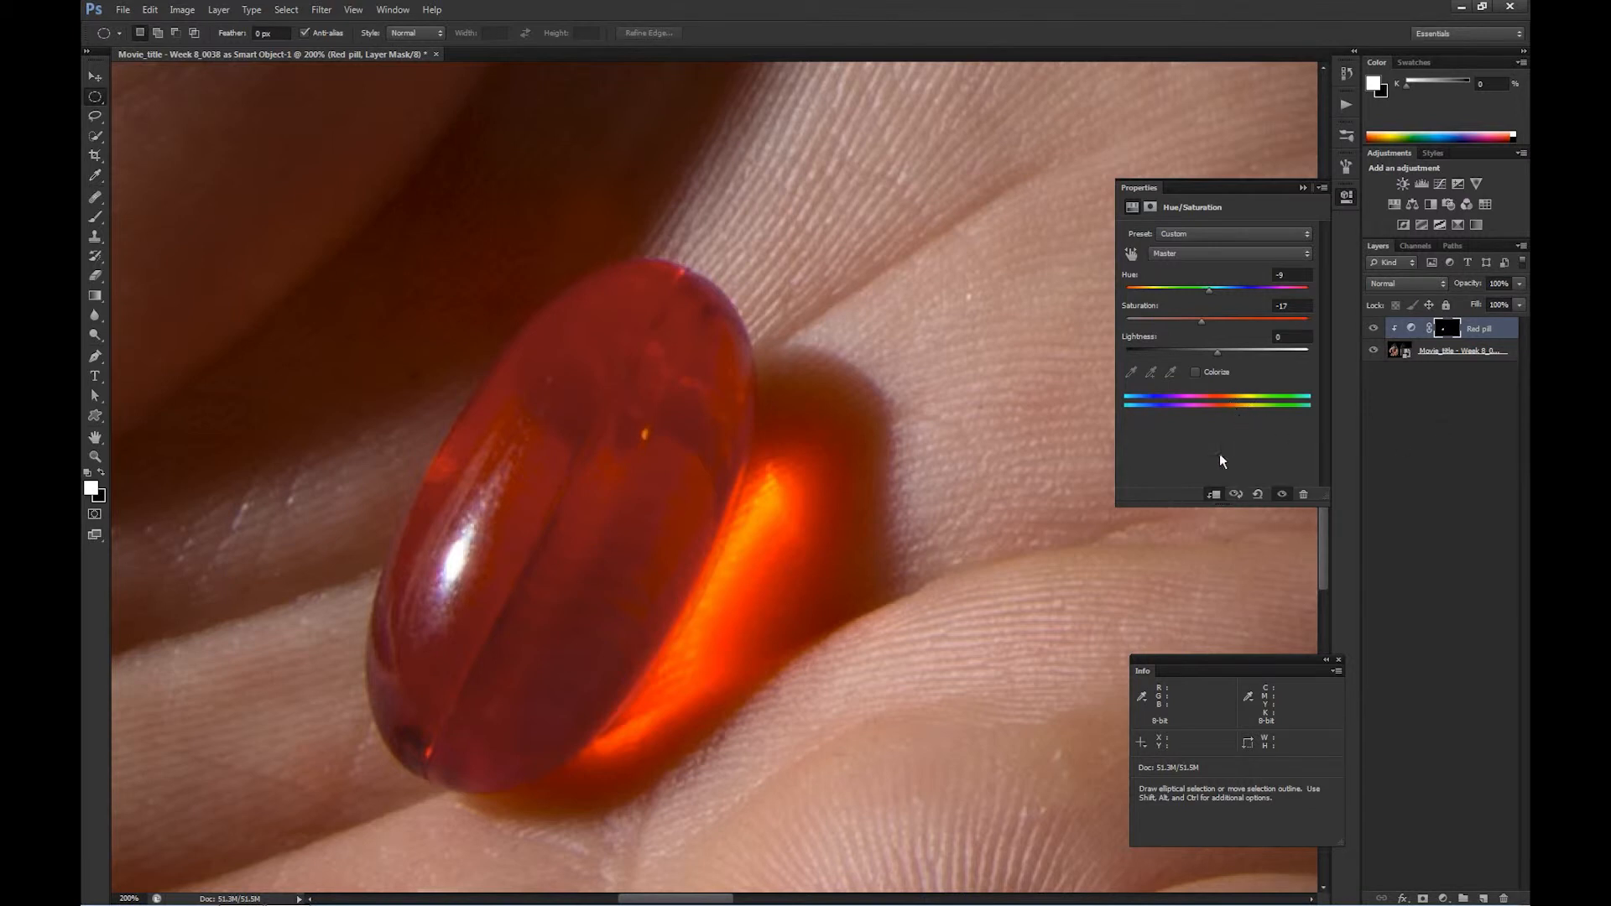
pyautogui.click(1439, 283)
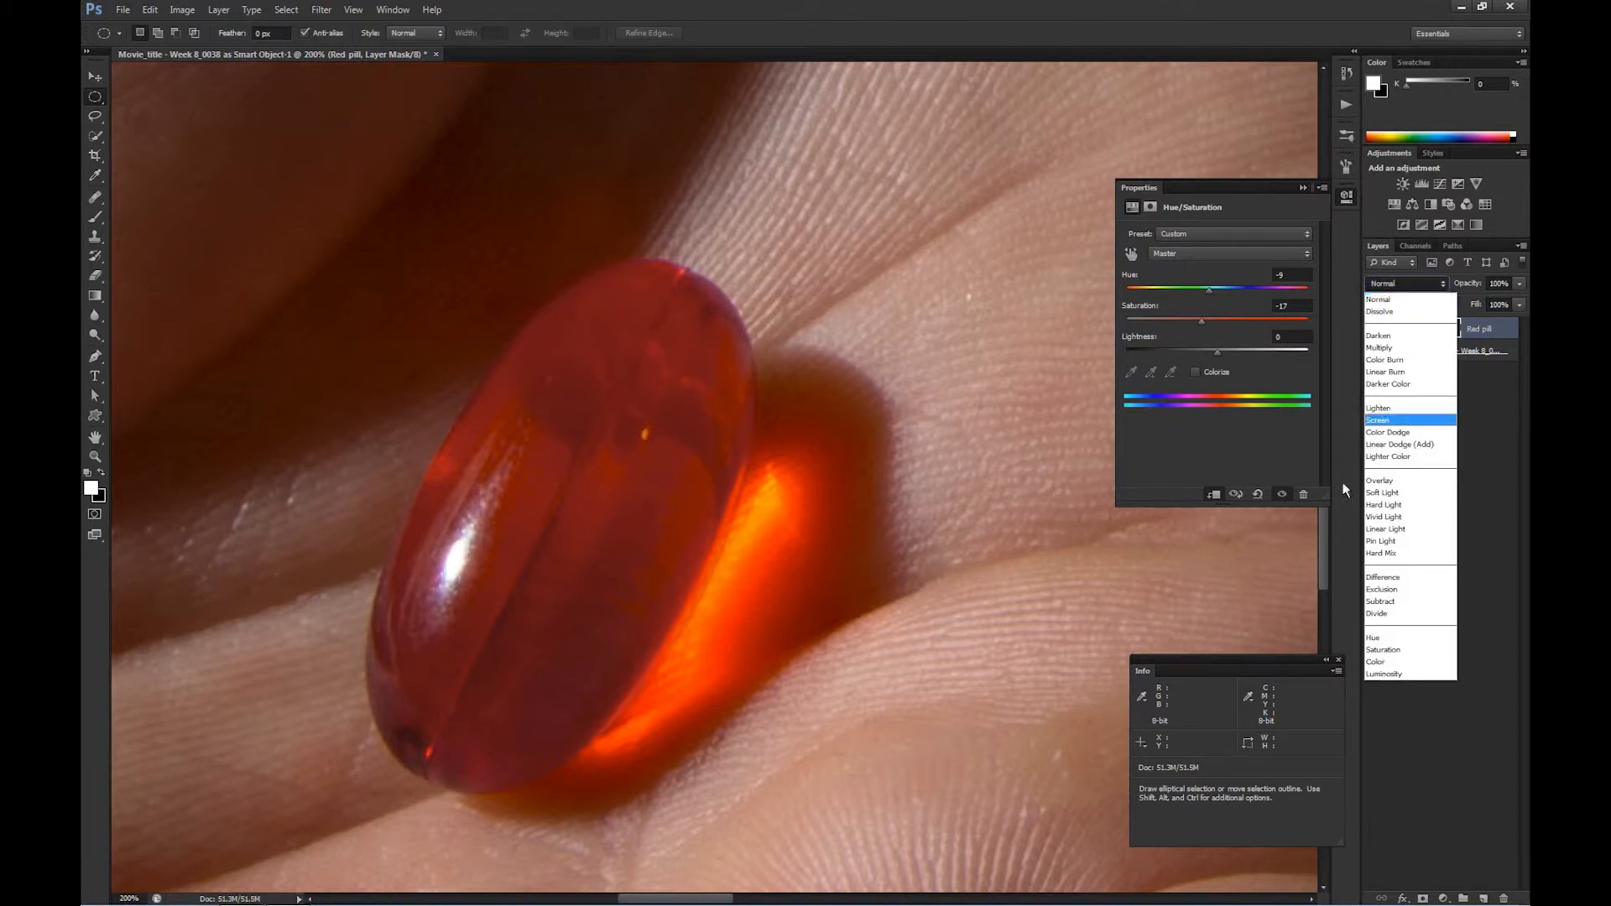
pyautogui.click(1382, 663)
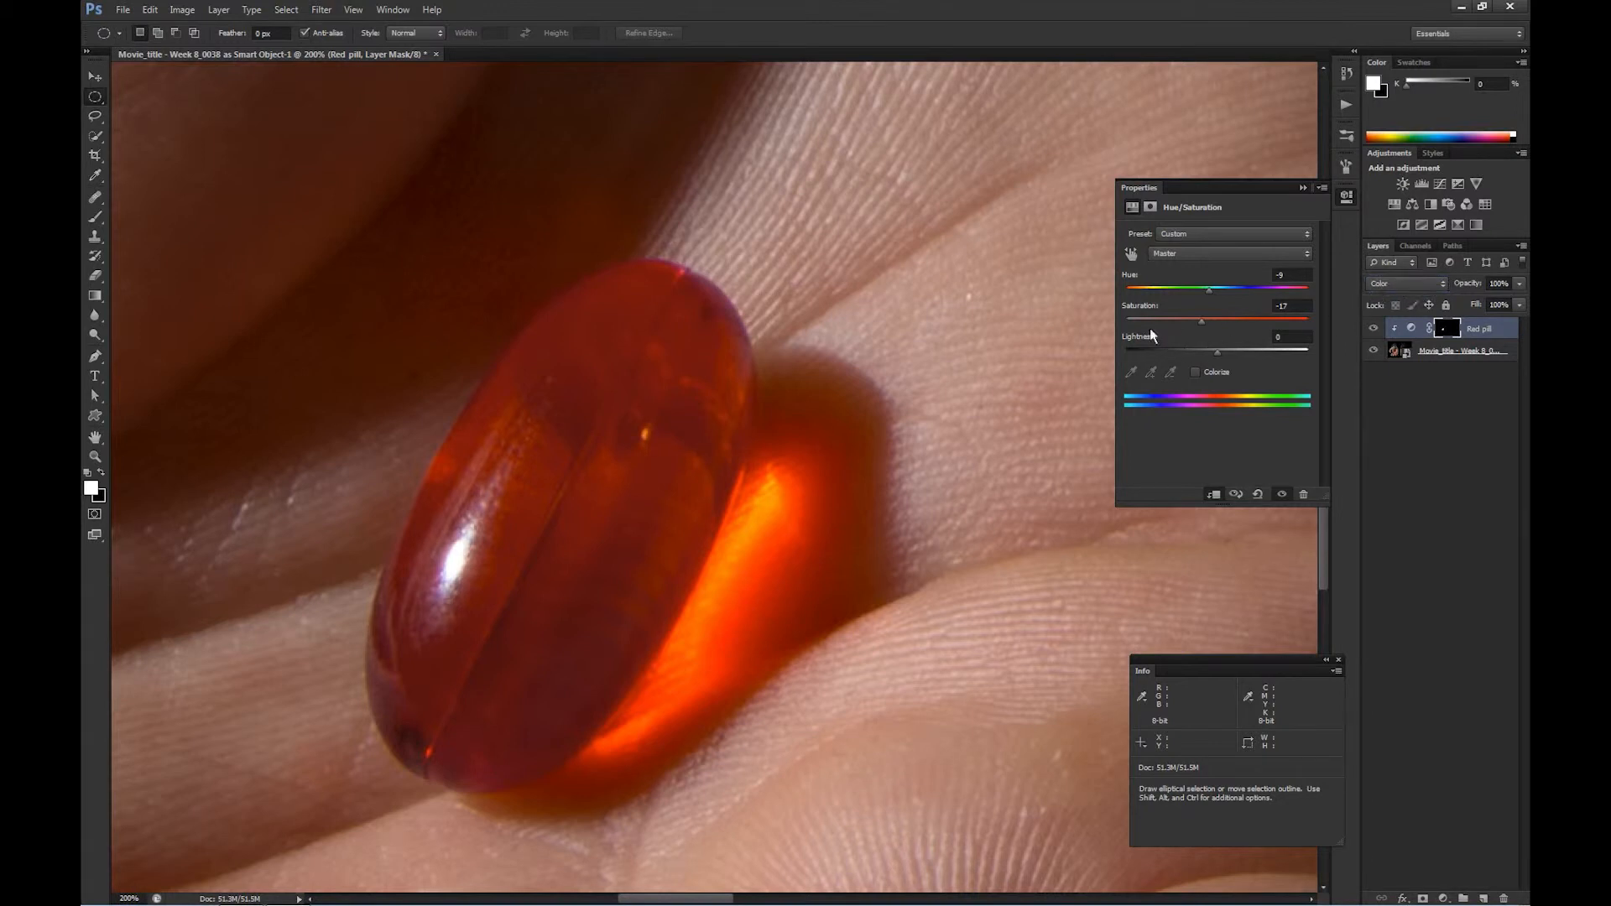
# Set the Brush tool's opacity to 100% and check its Transfer settings for pen-pressure opacity
pyautogui.press('b')
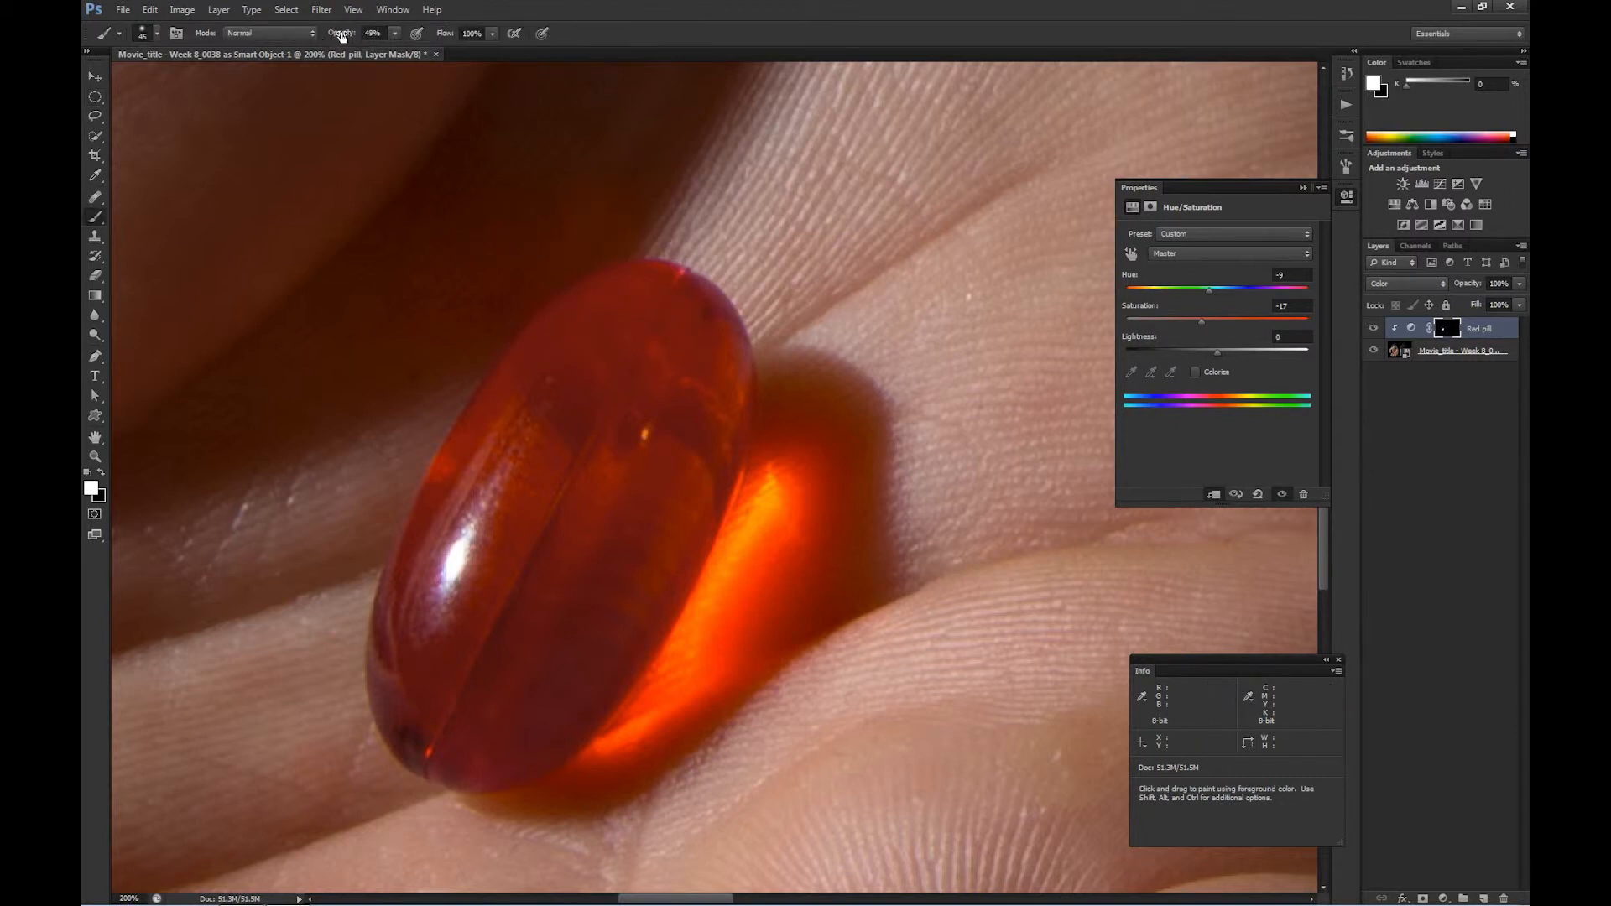
pyautogui.moveTo(343, 37); pyautogui.dragTo(394, 39)
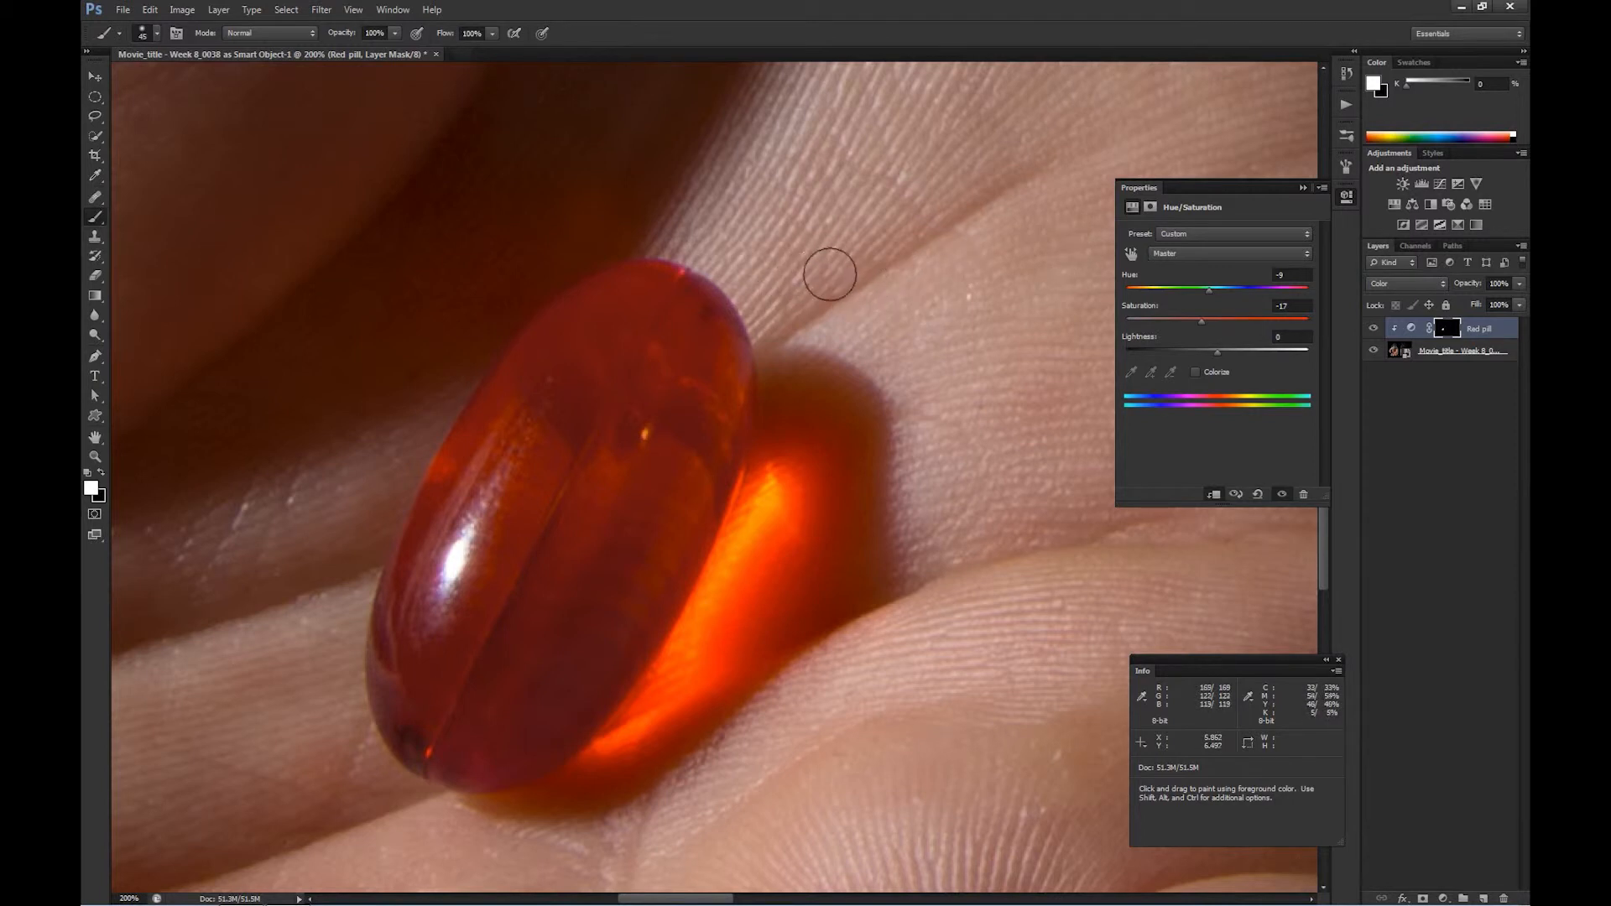
pyautogui.press('F5')
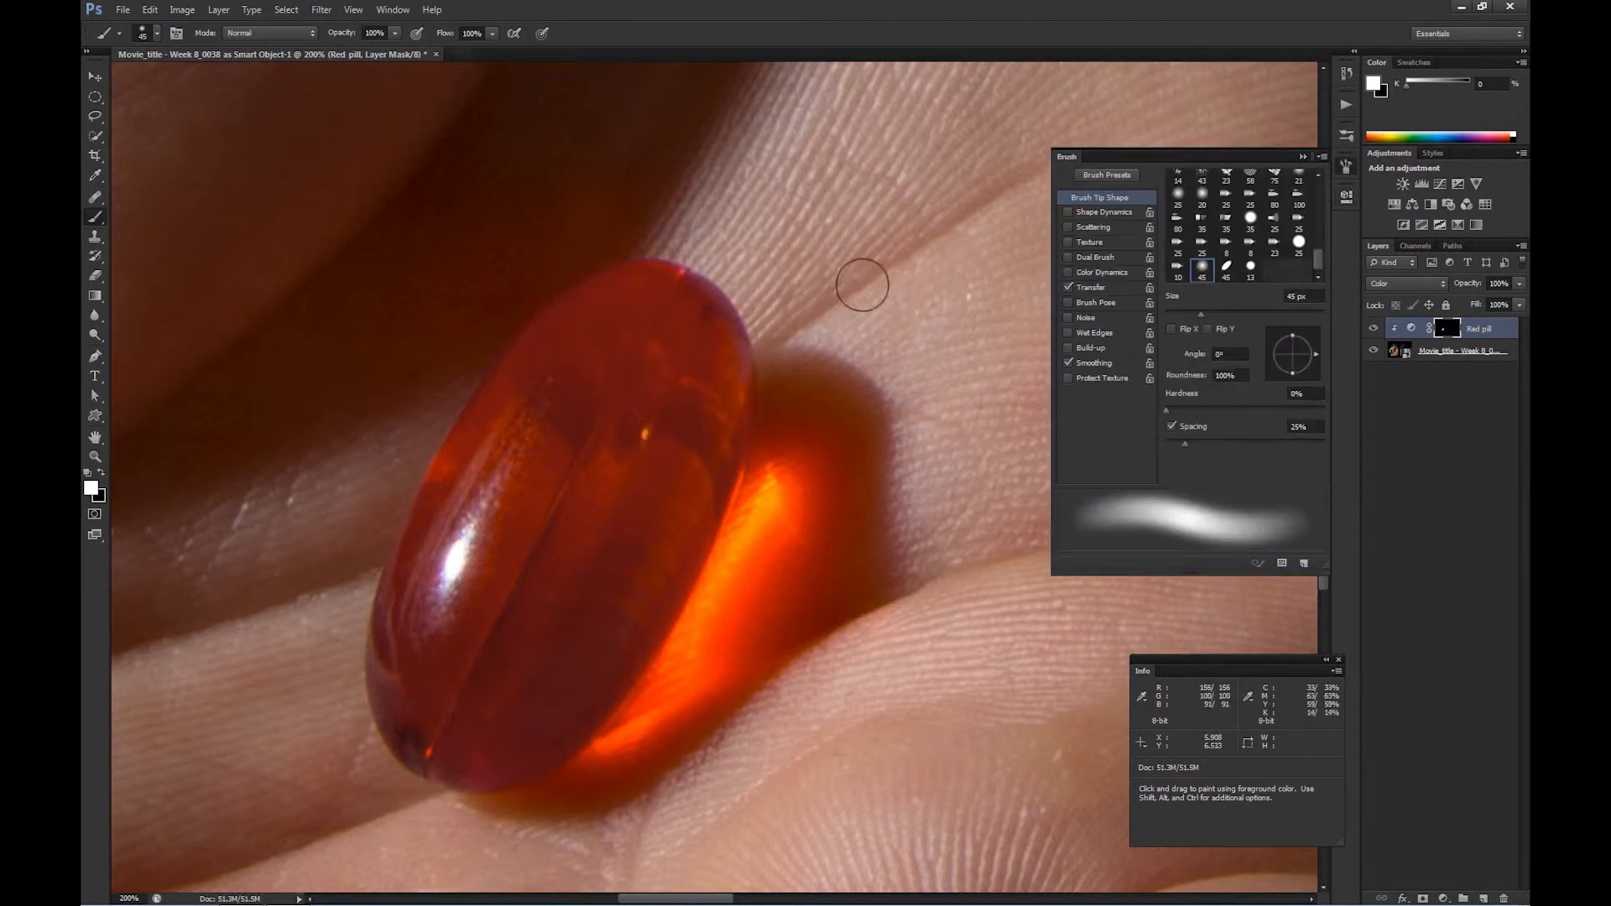
pyautogui.click(1093, 288)
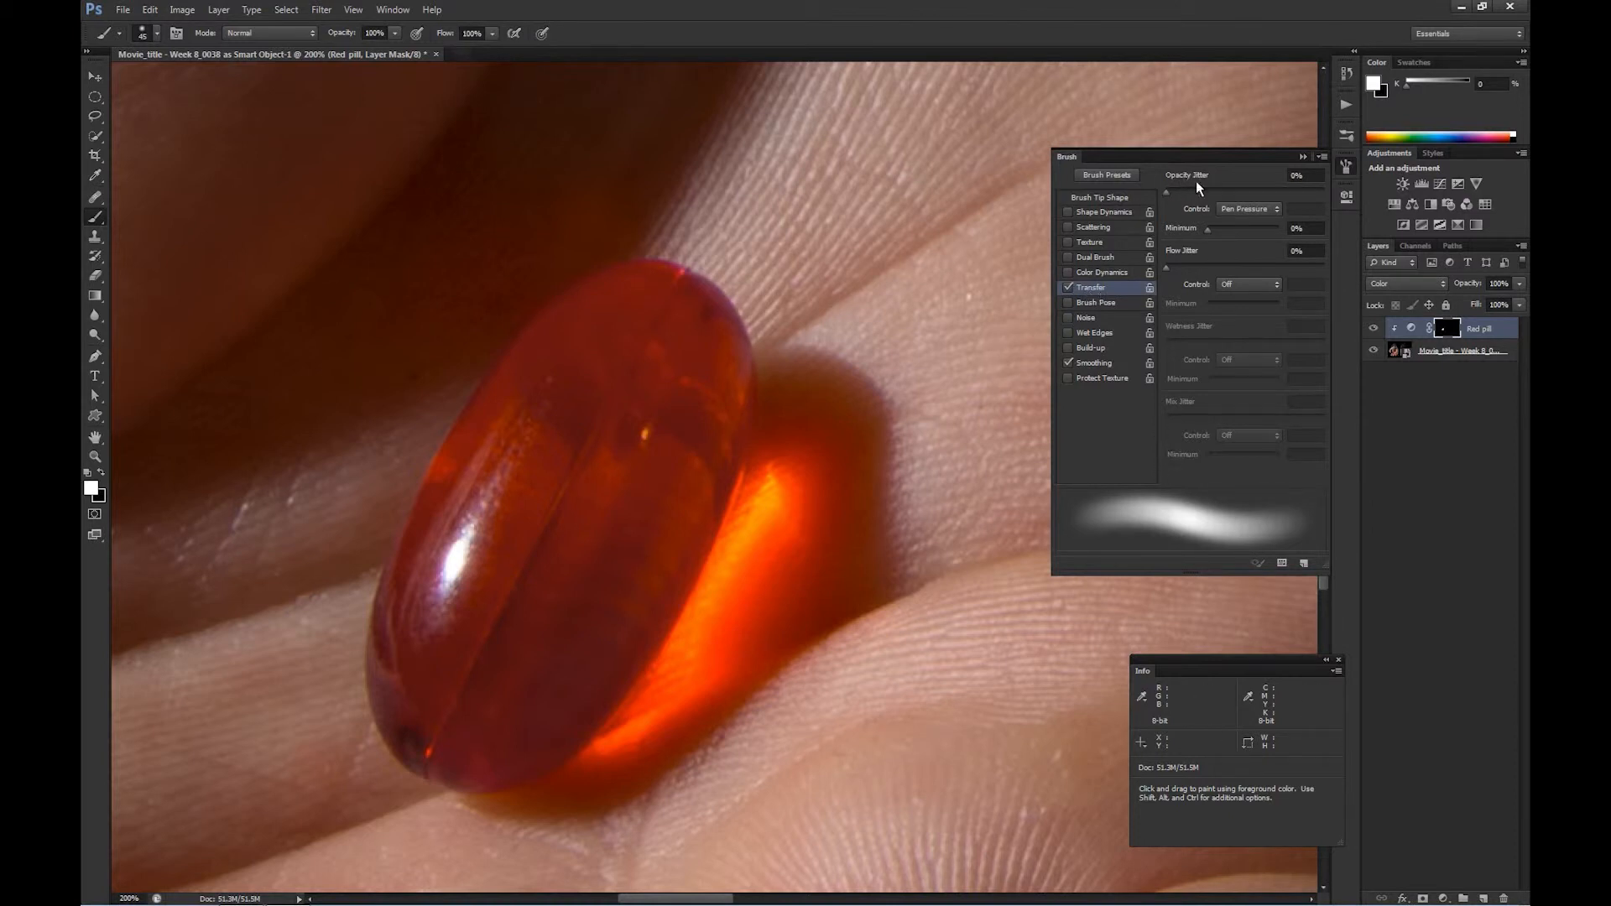
pyautogui.click(1302, 158)
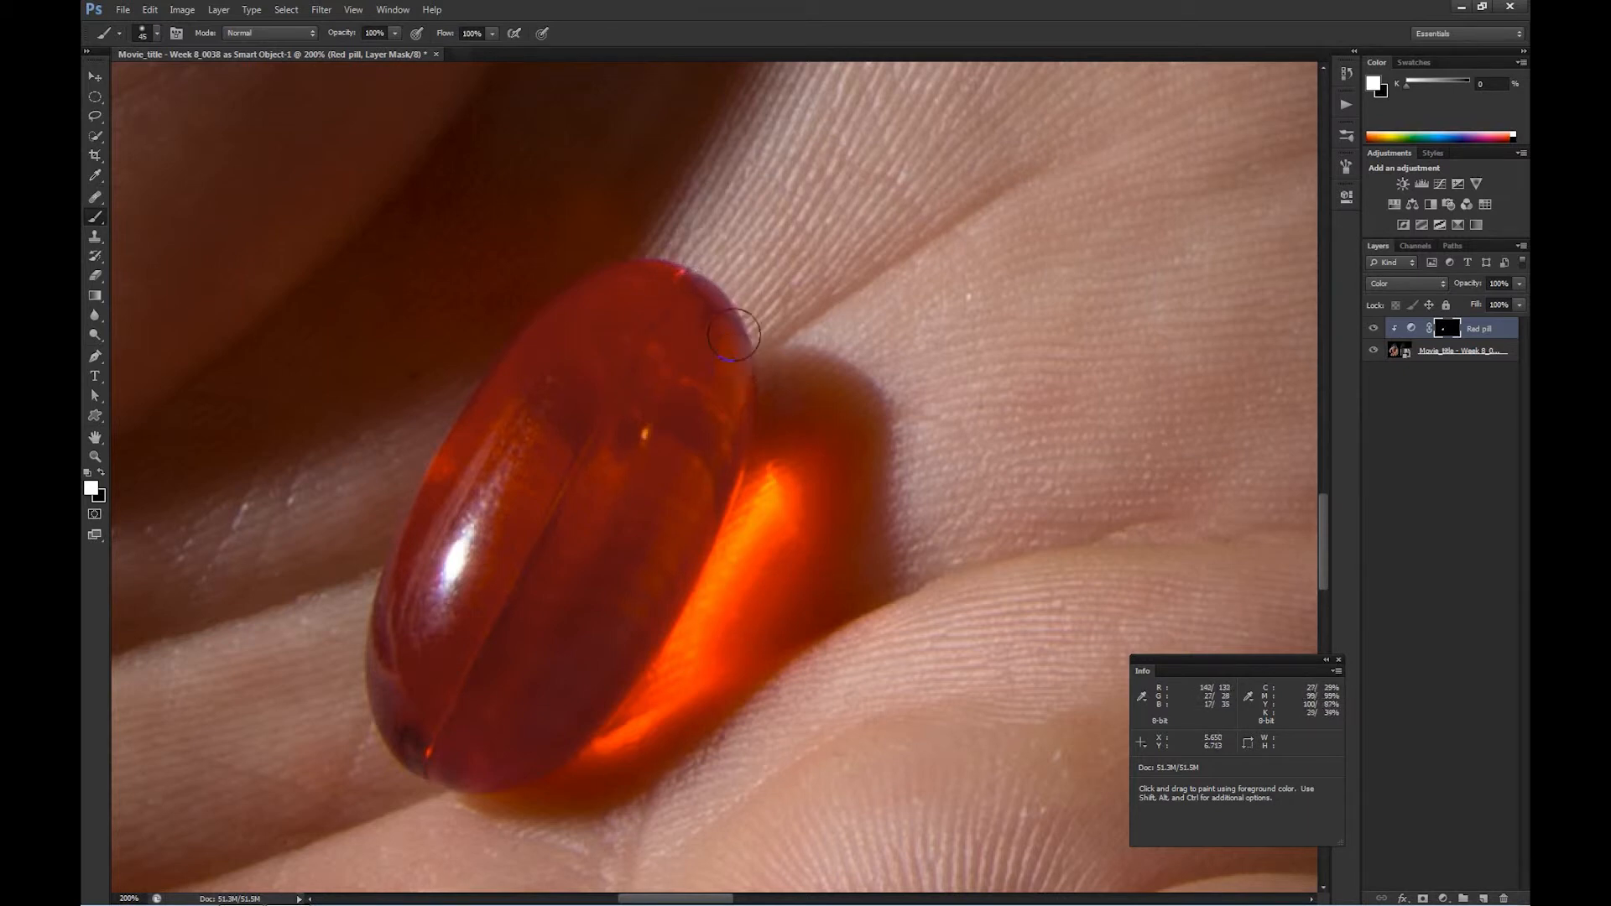
# Paint white on the Red pill layer mask along the pill's edge and over its glowing shadow, filling the gaps in mask view
pyautogui.moveTo(663, 277)
pyautogui.mouseDown()
pyautogui.moveTo(663, 259)
pyautogui.moveTo(743, 323)
pyautogui.moveTo(763, 382)
pyautogui.moveTo(760, 490)
pyautogui.mouseUp()
pyautogui.keyDown('alt'); pyautogui.click(1451, 331); pyautogui.keyUp('alt')
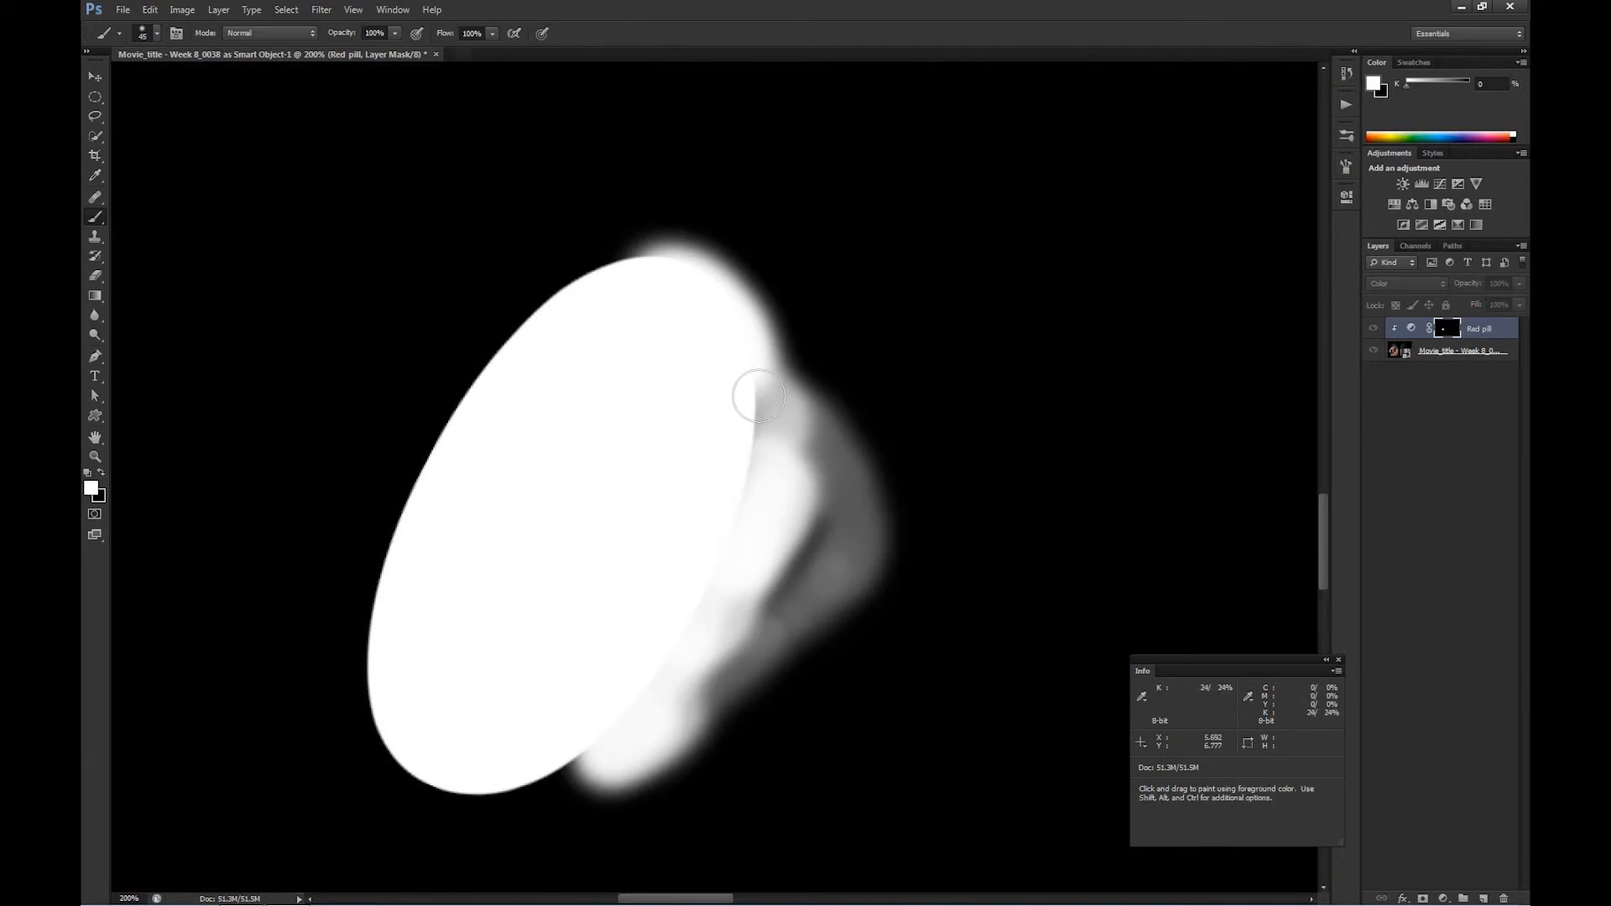
pyautogui.moveTo(759, 396); pyautogui.dragTo(713, 482)
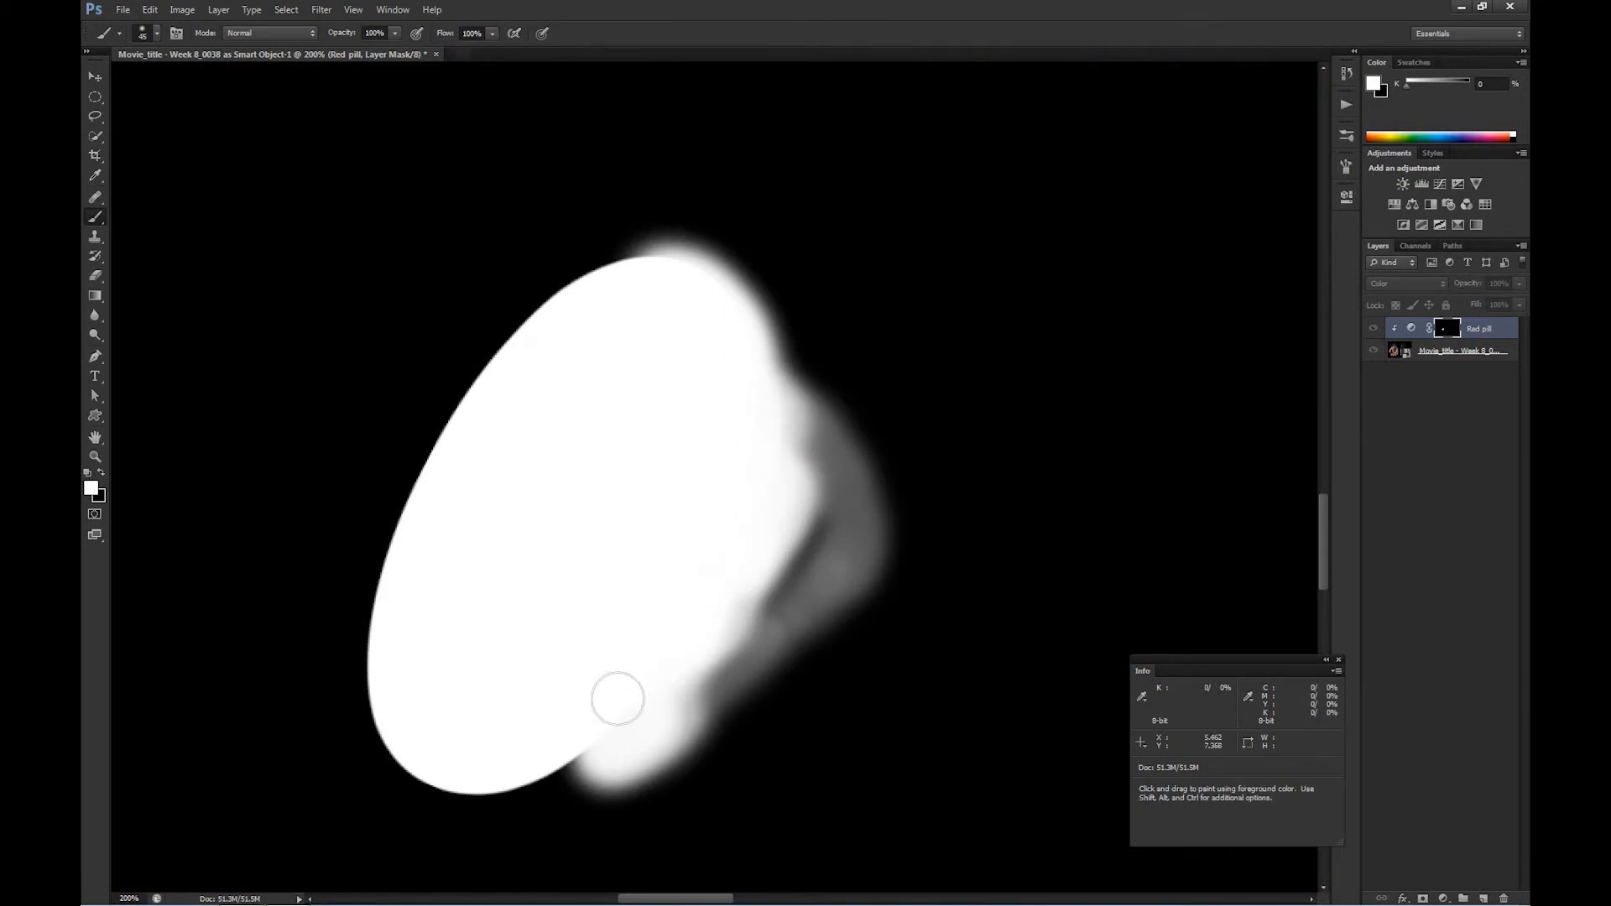
pyautogui.moveTo(612, 712)
pyautogui.mouseDown()
pyautogui.moveTo(666, 711)
pyautogui.moveTo(778, 612)
pyautogui.moveTo(736, 633)
pyautogui.moveTo(828, 506)
pyautogui.moveTo(773, 589)
pyautogui.moveTo(795, 437)
pyautogui.moveTo(805, 514)
pyautogui.moveTo(759, 605)
pyautogui.moveTo(654, 702)
pyautogui.mouseUp()
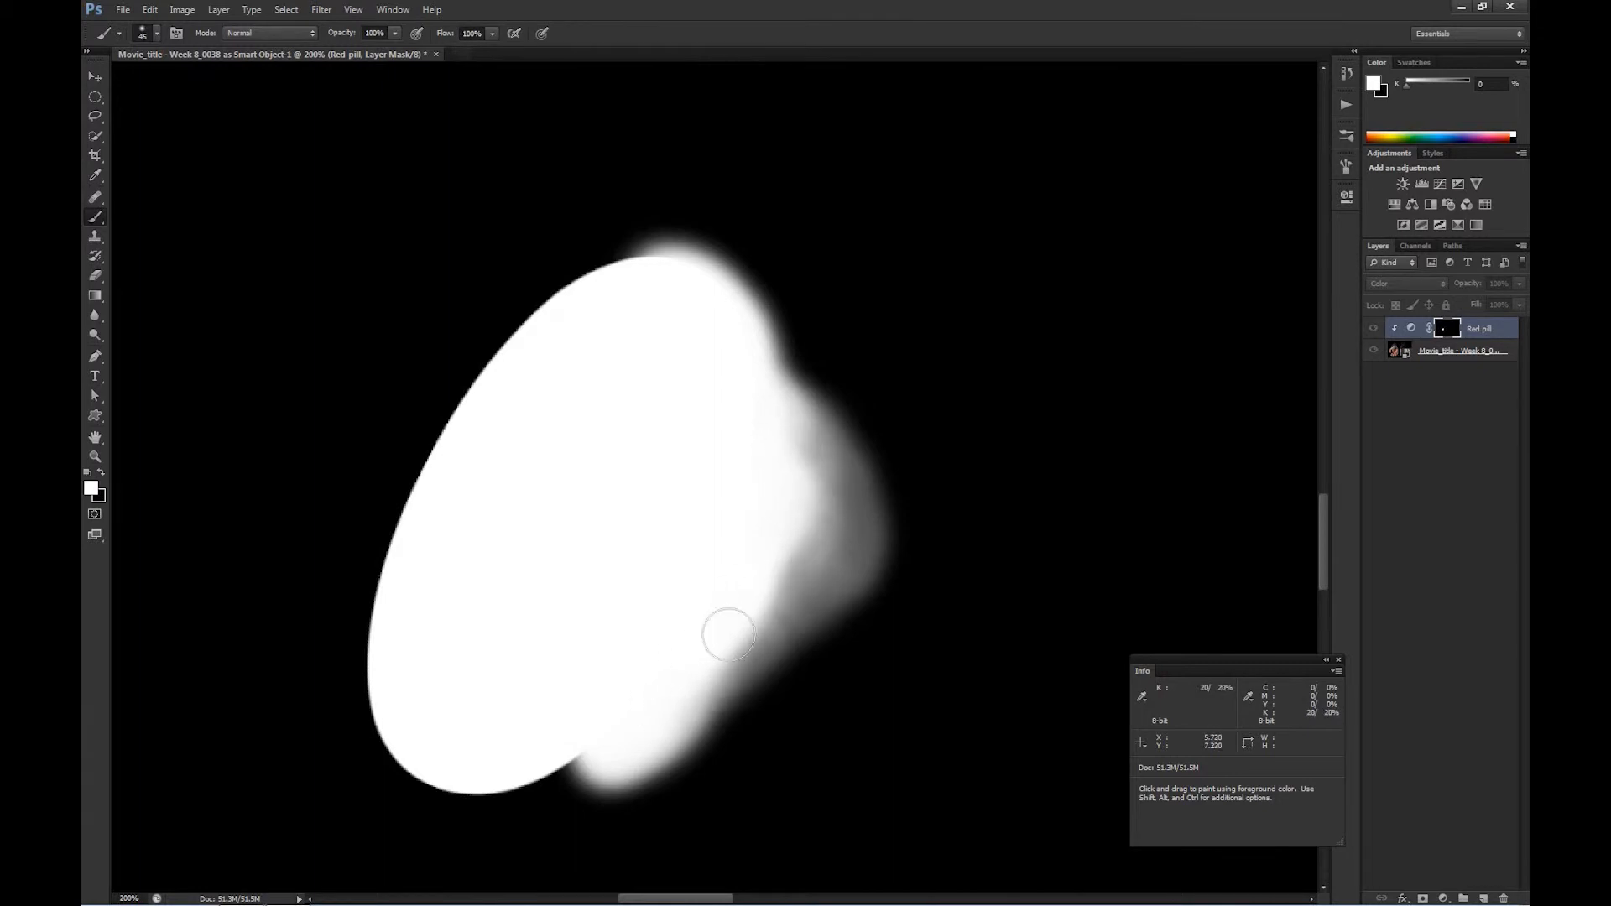
pyautogui.moveTo(728, 634)
pyautogui.mouseDown()
pyautogui.moveTo(677, 724)
pyautogui.moveTo(767, 610)
pyautogui.moveTo(663, 730)
pyautogui.moveTo(789, 628)
pyautogui.moveTo(682, 718)
pyautogui.moveTo(802, 595)
pyautogui.moveTo(743, 624)
pyautogui.moveTo(815, 491)
pyautogui.moveTo(789, 575)
pyautogui.moveTo(816, 454)
pyautogui.moveTo(791, 414)
pyautogui.moveTo(829, 493)
pyautogui.moveTo(651, 710)
pyautogui.mouseUp()
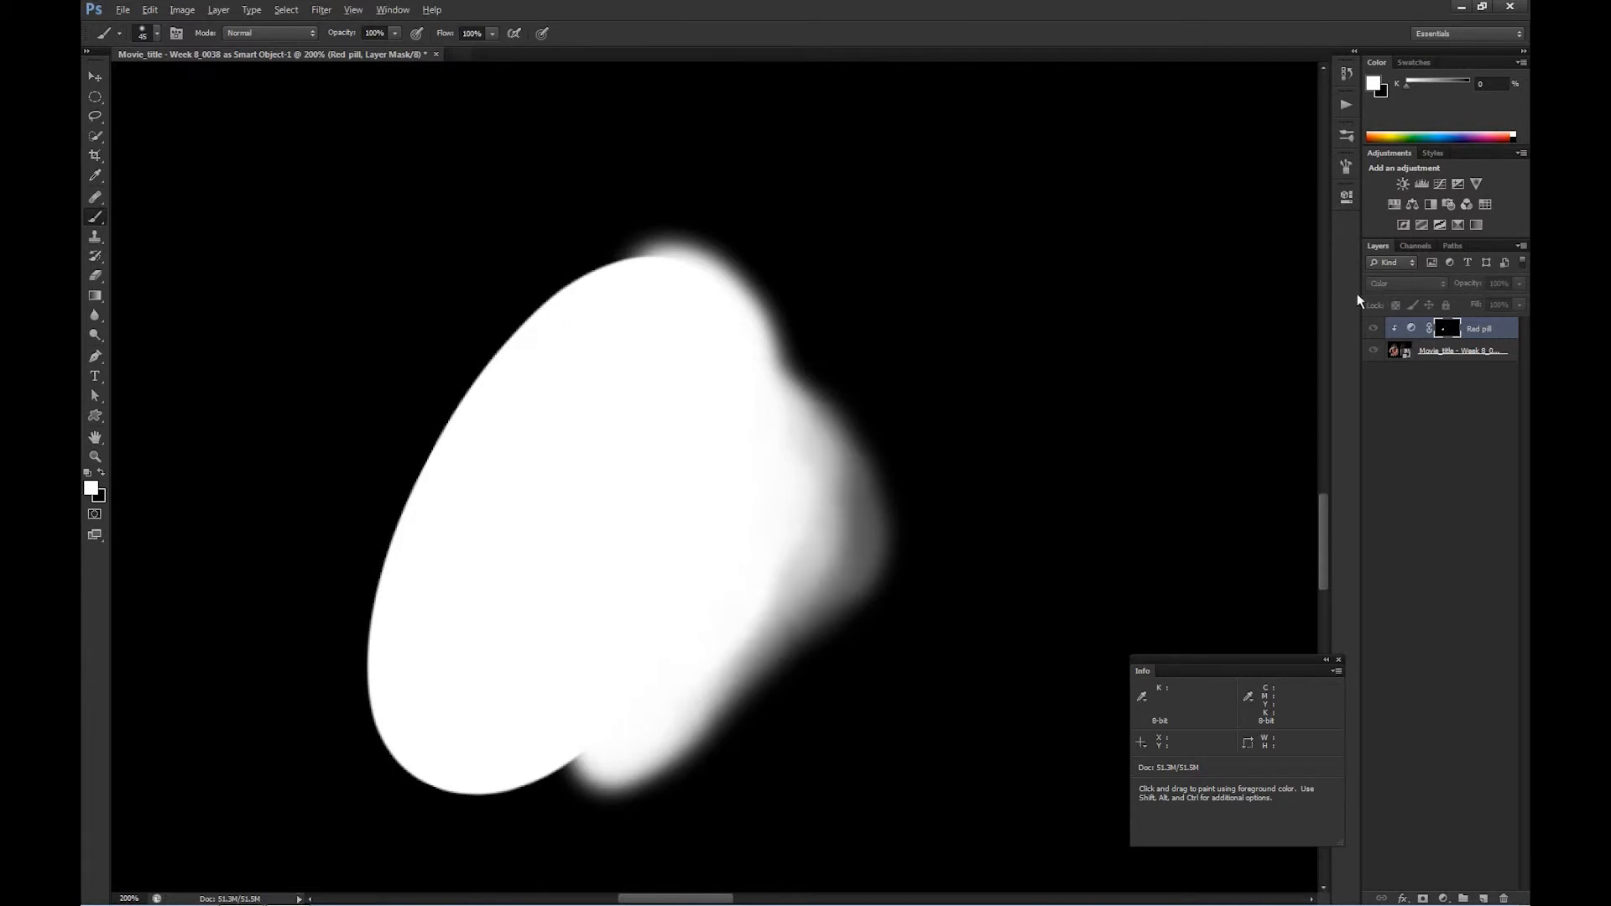
pyautogui.keyDown('alt'); pyautogui.click(1450, 333); pyautogui.keyUp('alt')
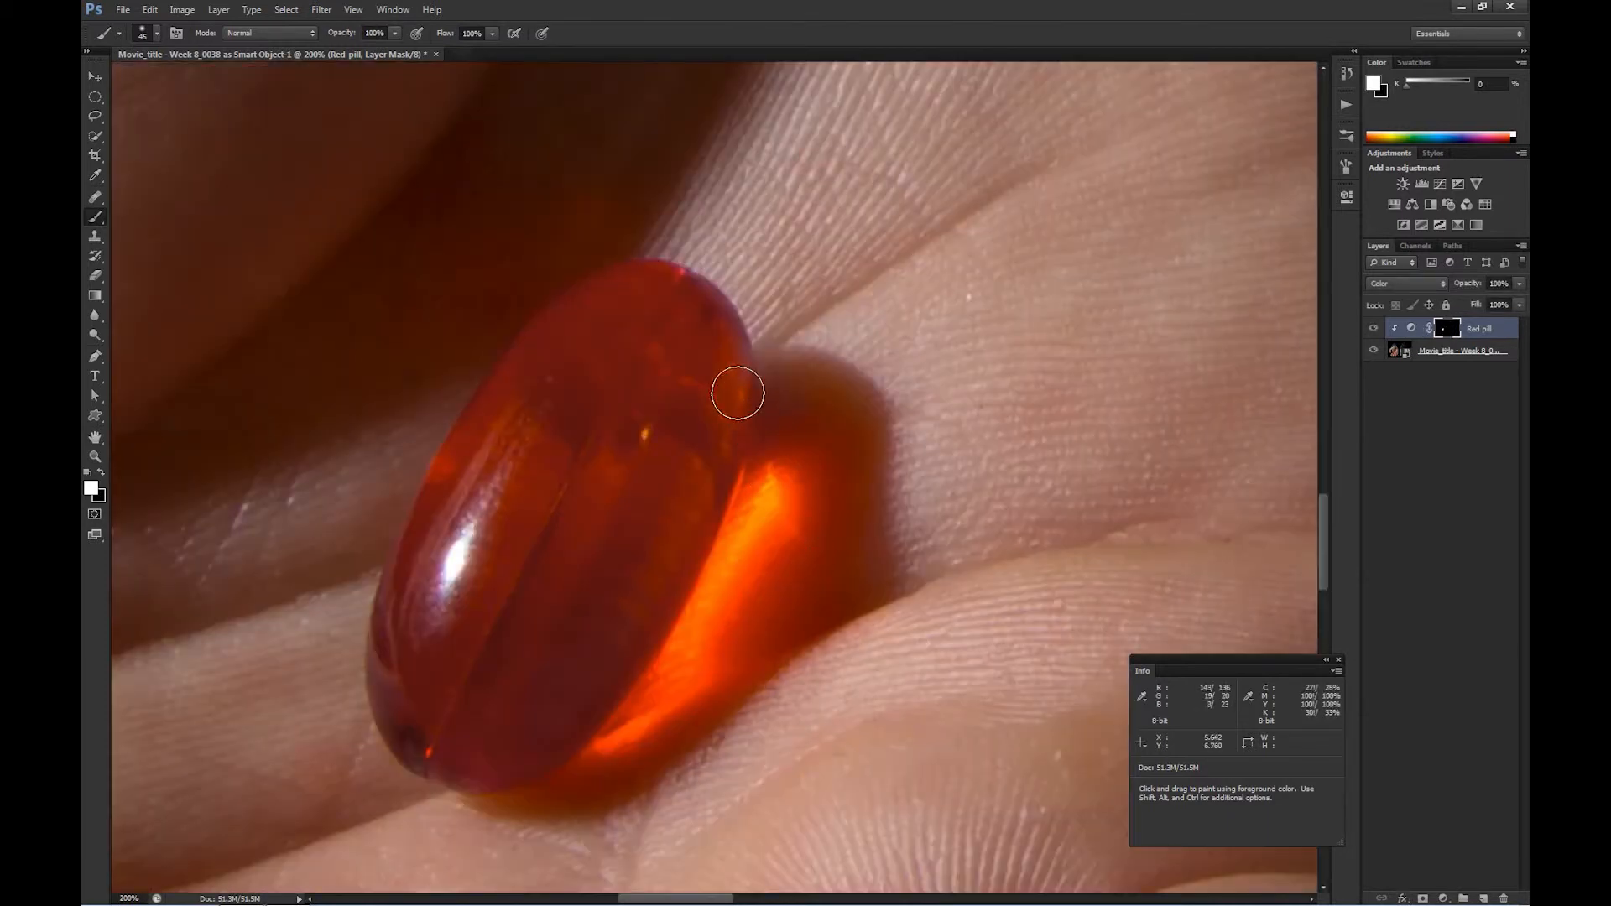
# View the whole photo, and examine the pill in the photo's right-hand palm up close
pyautogui.hotkey('ctrl', '-')
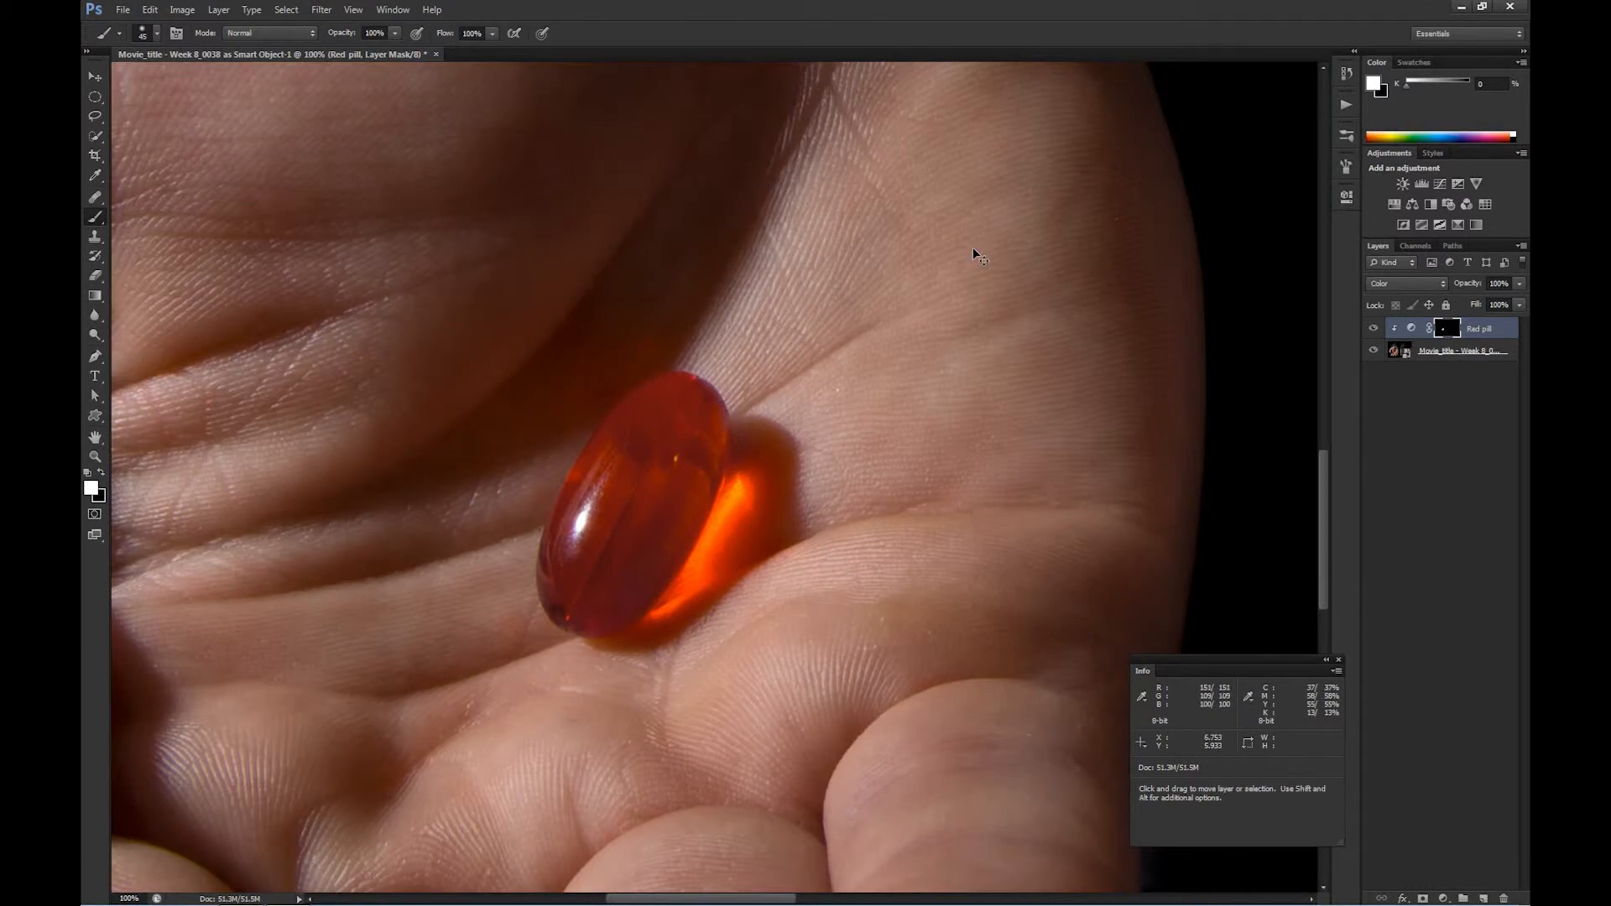
pyautogui.hotkey('ctrl', '-')
pyautogui.hotkey('ctrl', '-')
pyautogui.hotkey('ctrl', '-')
pyautogui.hotkey('ctrl', '-')
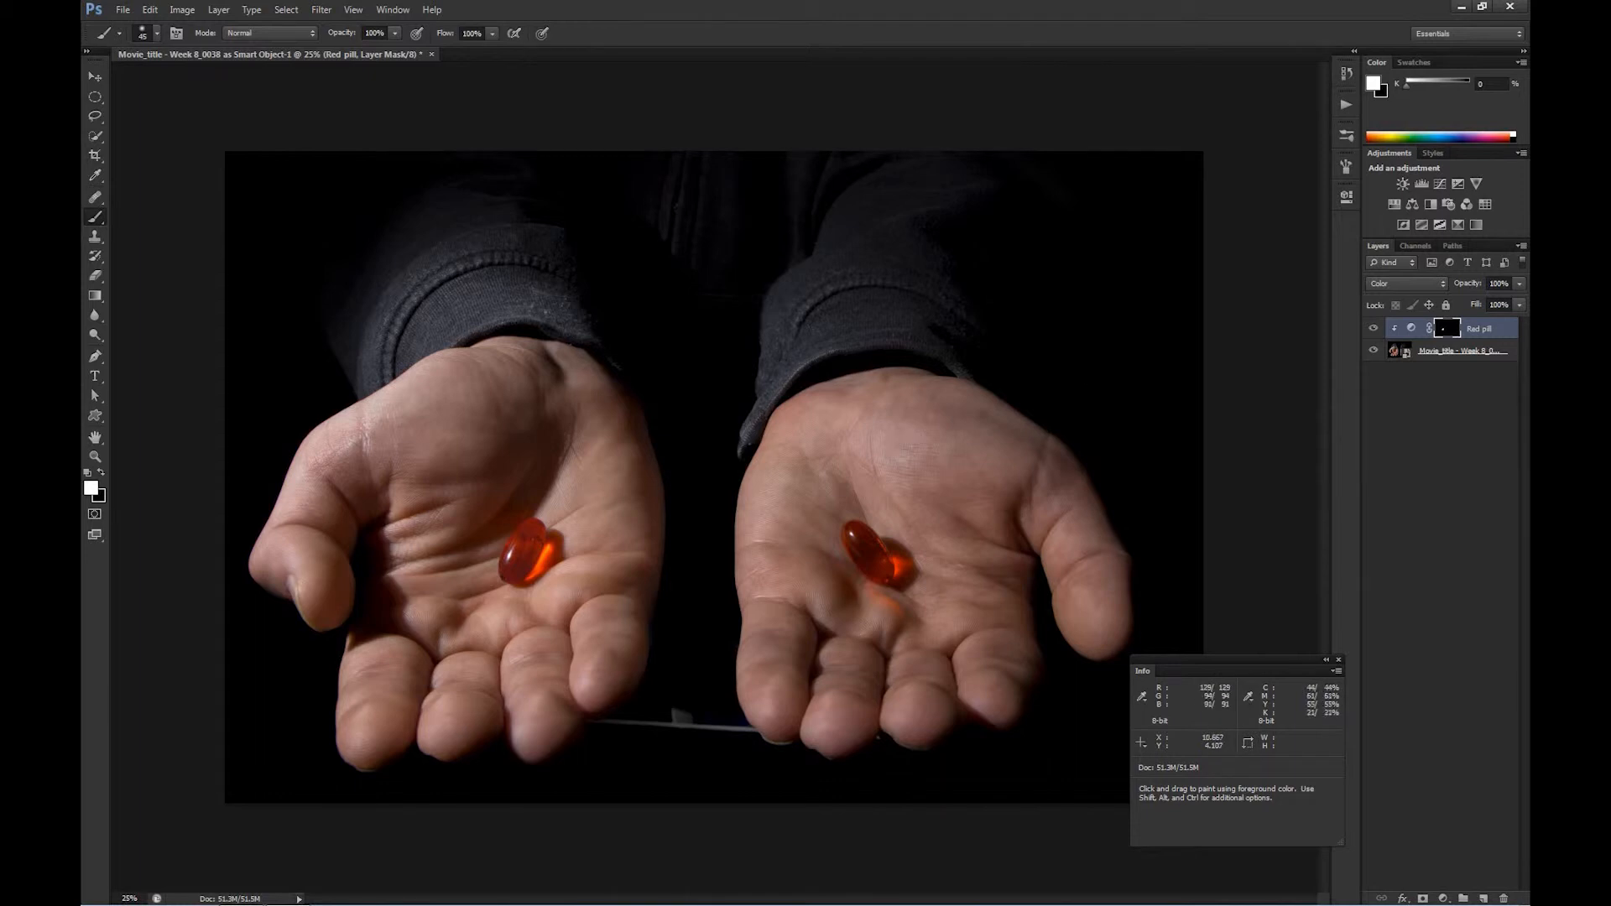
pyautogui.press('z')
pyautogui.moveTo(819, 525)
pyautogui.mouseDown()
pyautogui.moveTo(906, 557)
pyautogui.moveTo(899, 568)
pyautogui.moveTo(576, 384)
pyautogui.moveTo(585, 346)
pyautogui.mouseUp()
pyautogui.press('b')
pyautogui.press('space')
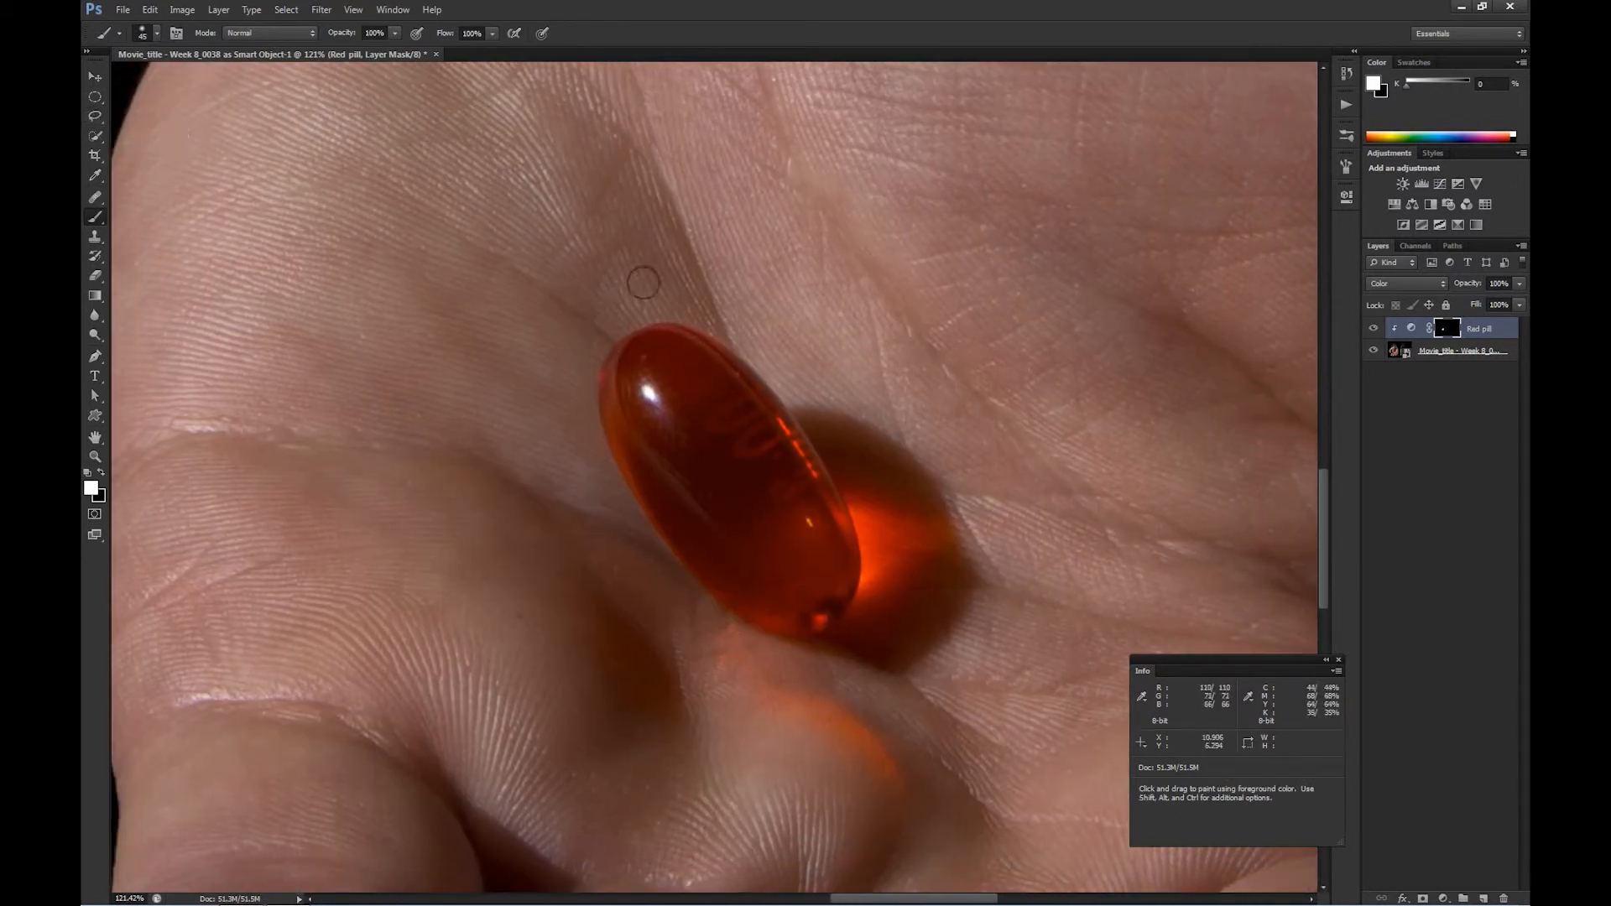
# Draw an elliptical selection over the pill, then transform it: rotate about -32°, scale to about 106% width and 103% height, and align it
pyautogui.press('m')
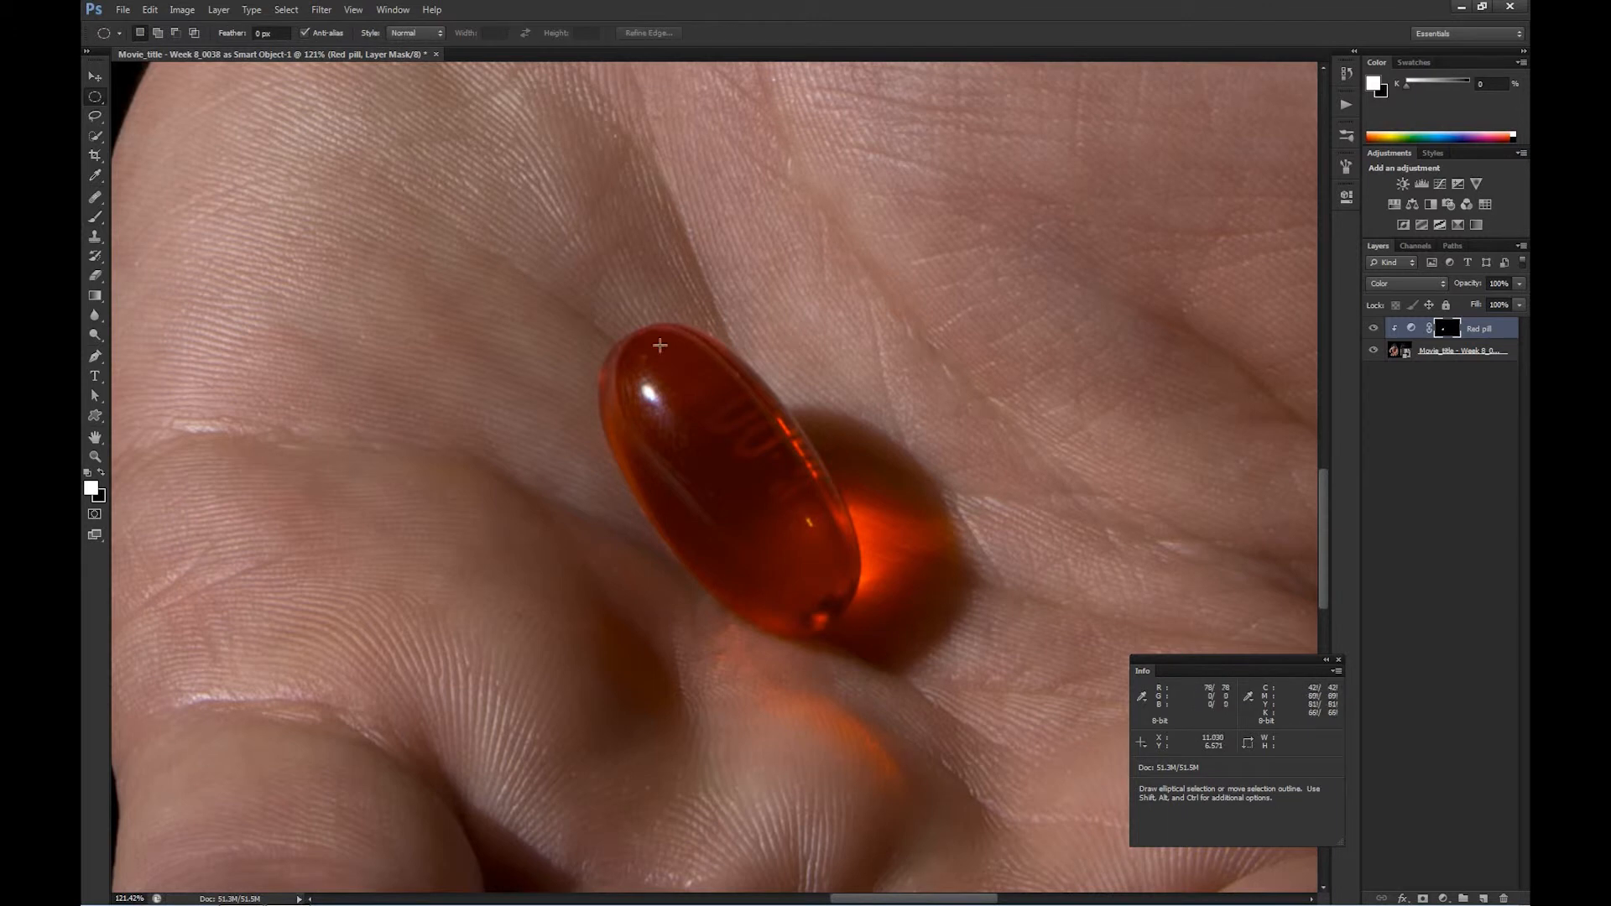
pyautogui.moveTo(587, 342); pyautogui.dragTo(767, 703)
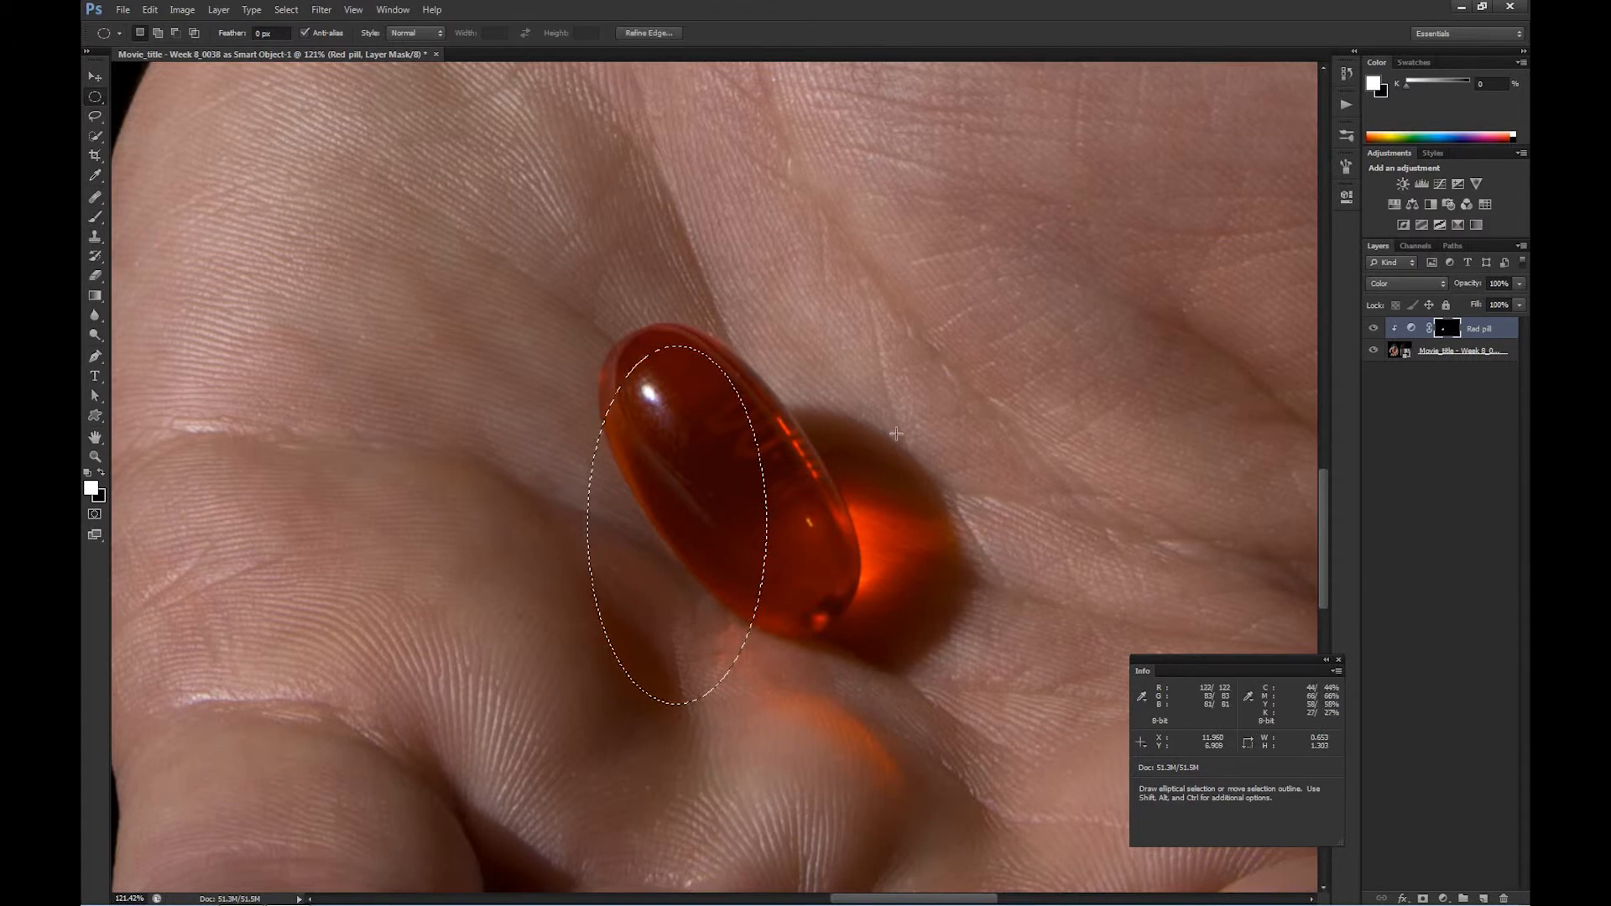
pyautogui.rightClick(694, 404)
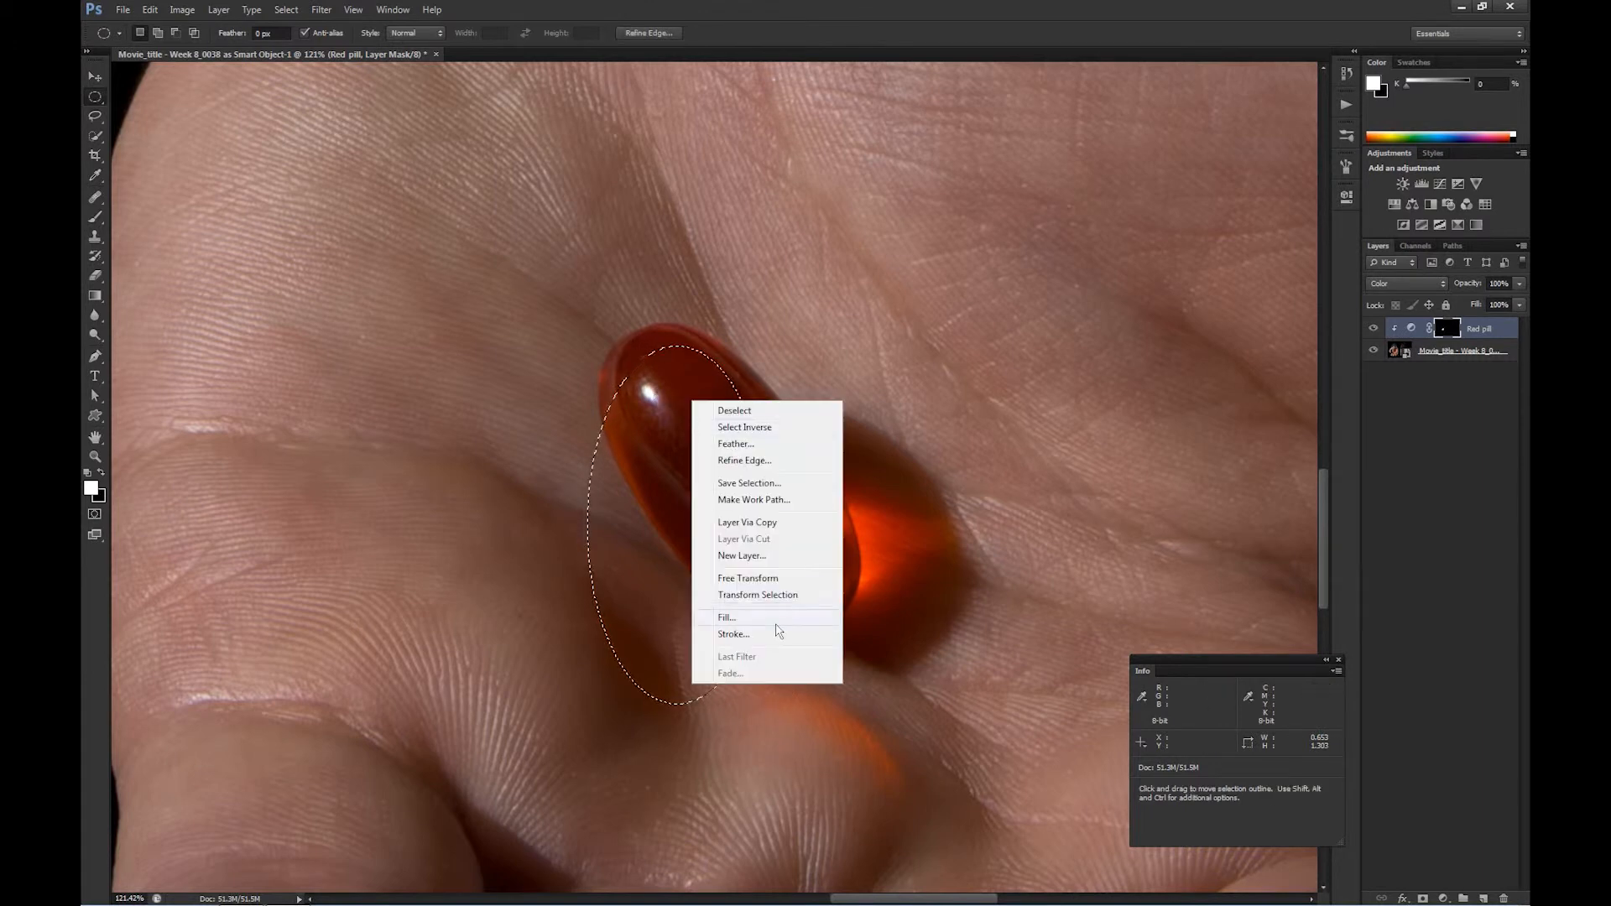
pyautogui.click(781, 580)
pyautogui.moveTo(793, 736); pyautogui.dragTo(756, 526)
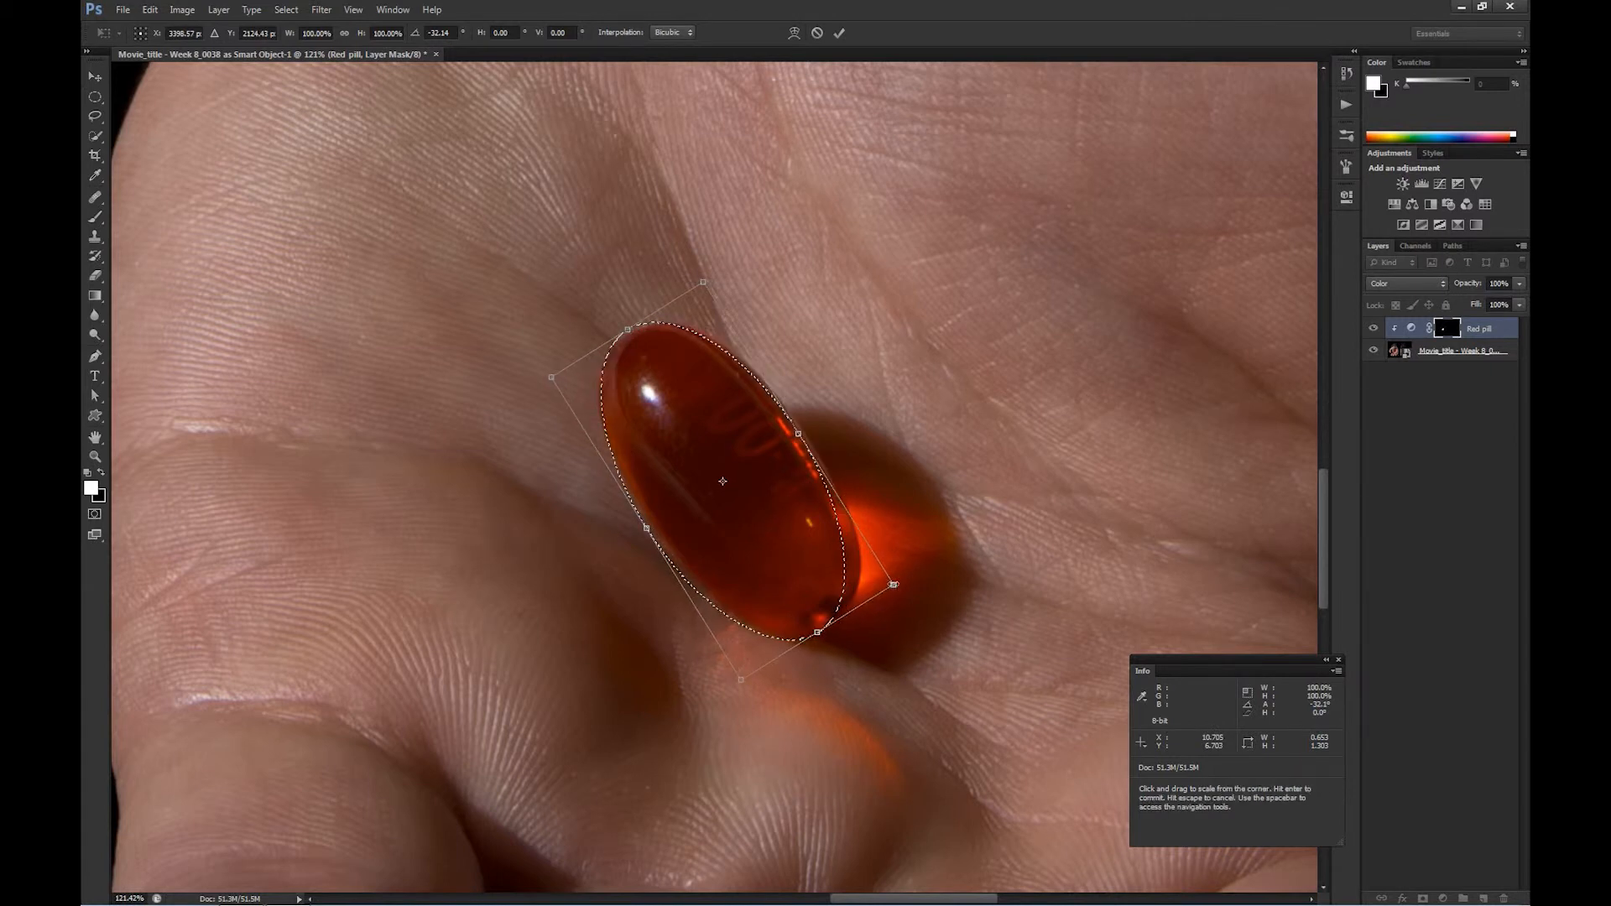
pyautogui.moveTo(894, 584); pyautogui.dragTo(907, 586)
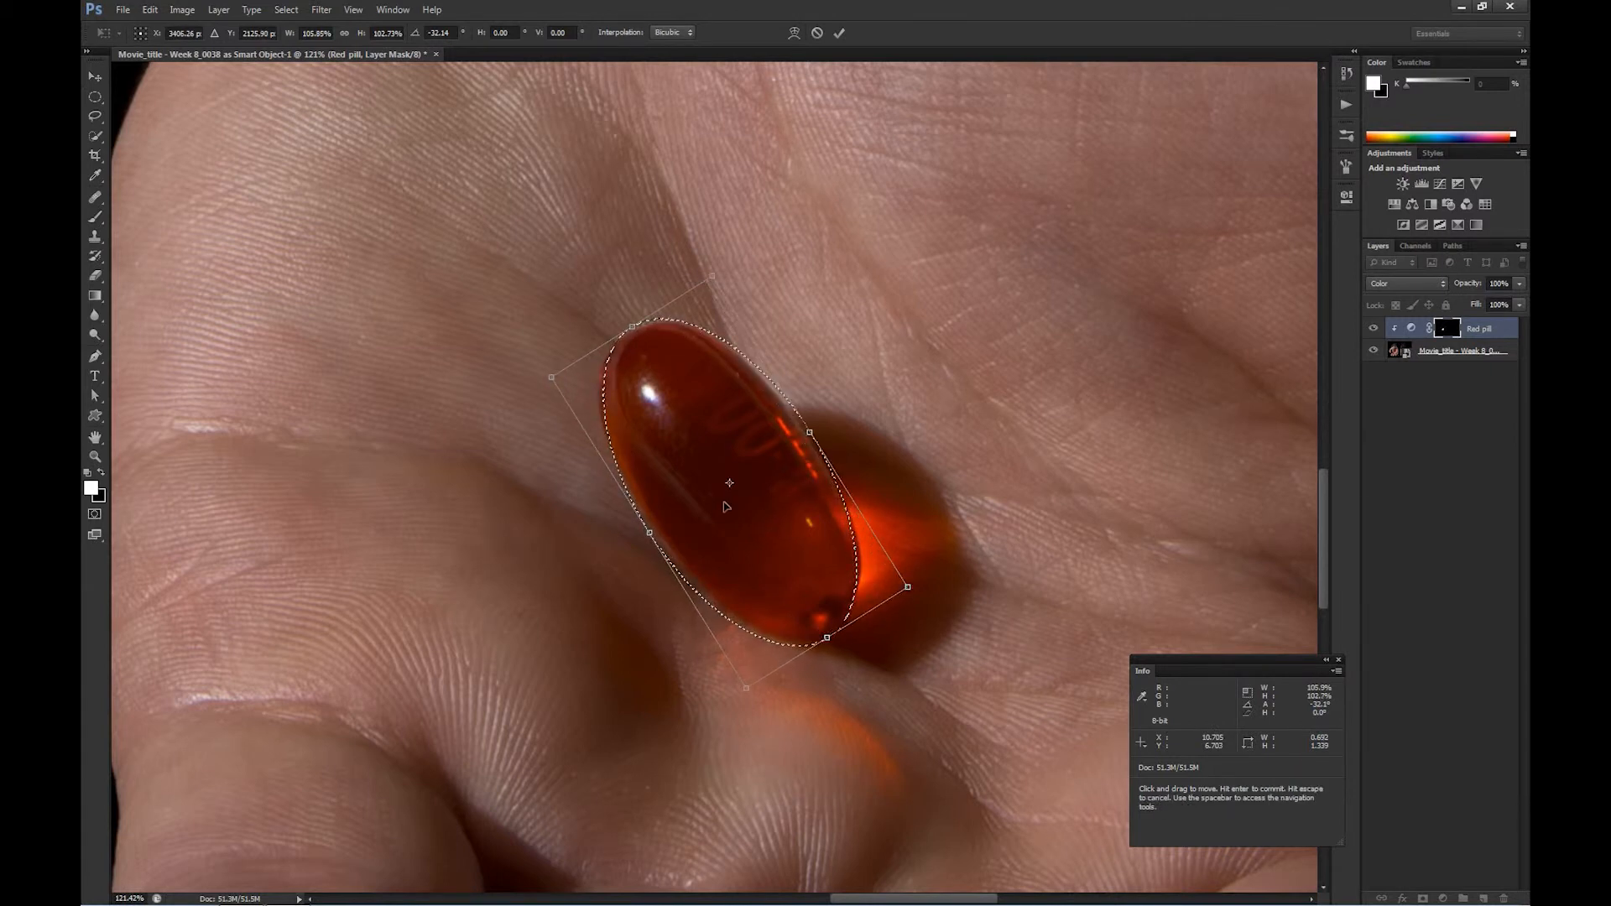
pyautogui.moveTo(770, 525); pyautogui.dragTo(765, 528)
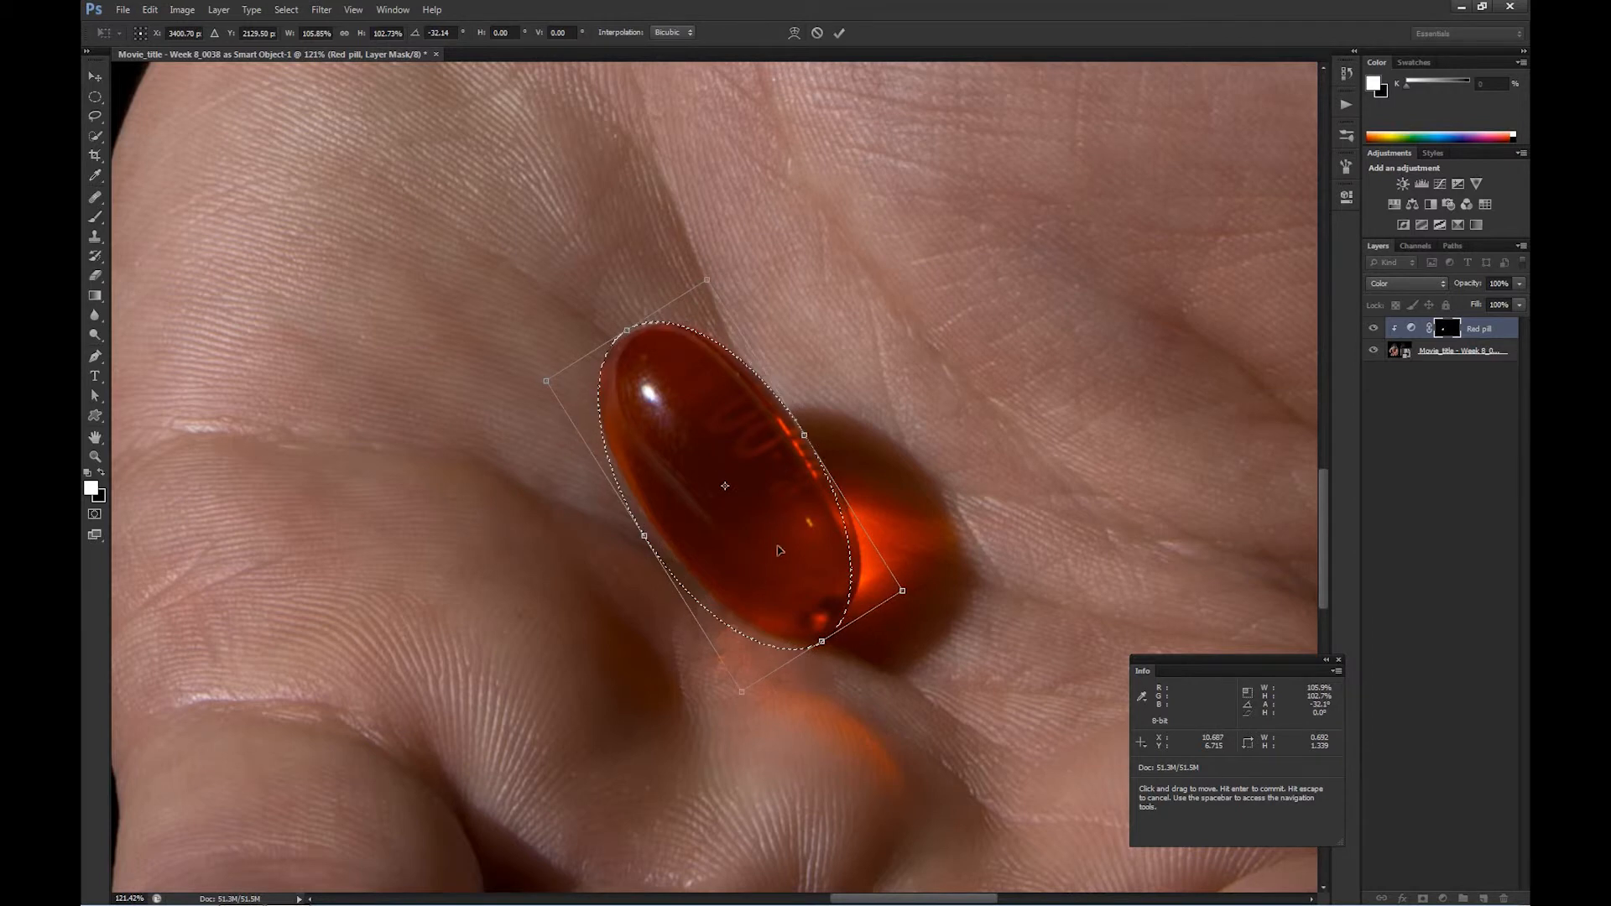
# Warp the selection outline so its lower end and sides follow the pill's edge closely
pyautogui.rightClick(742, 524)
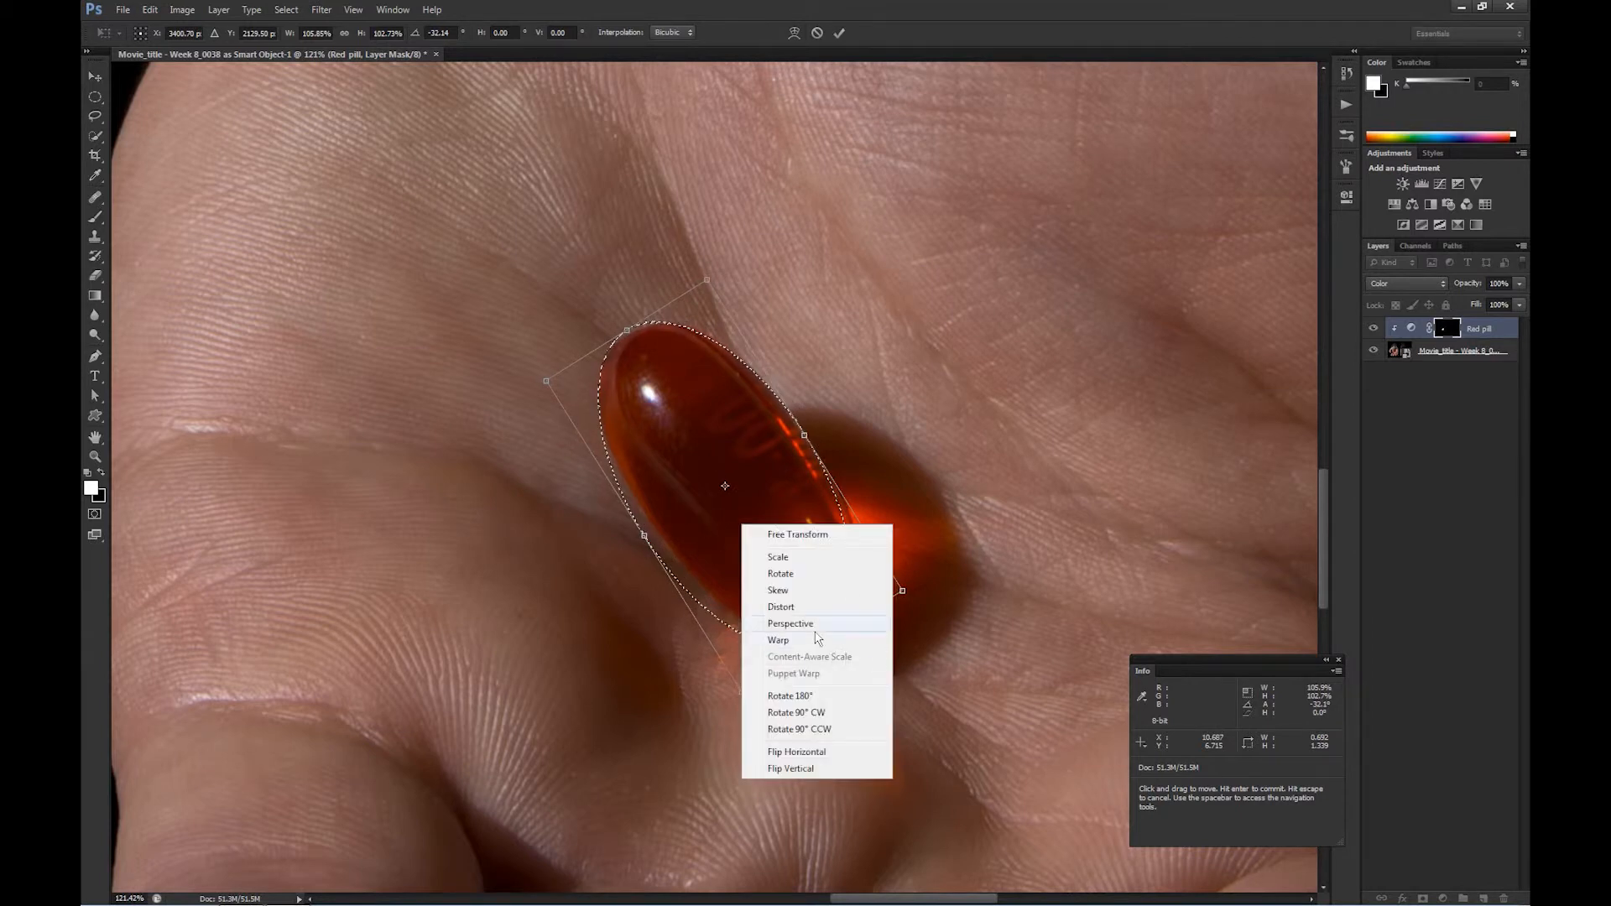
pyautogui.click(780, 640)
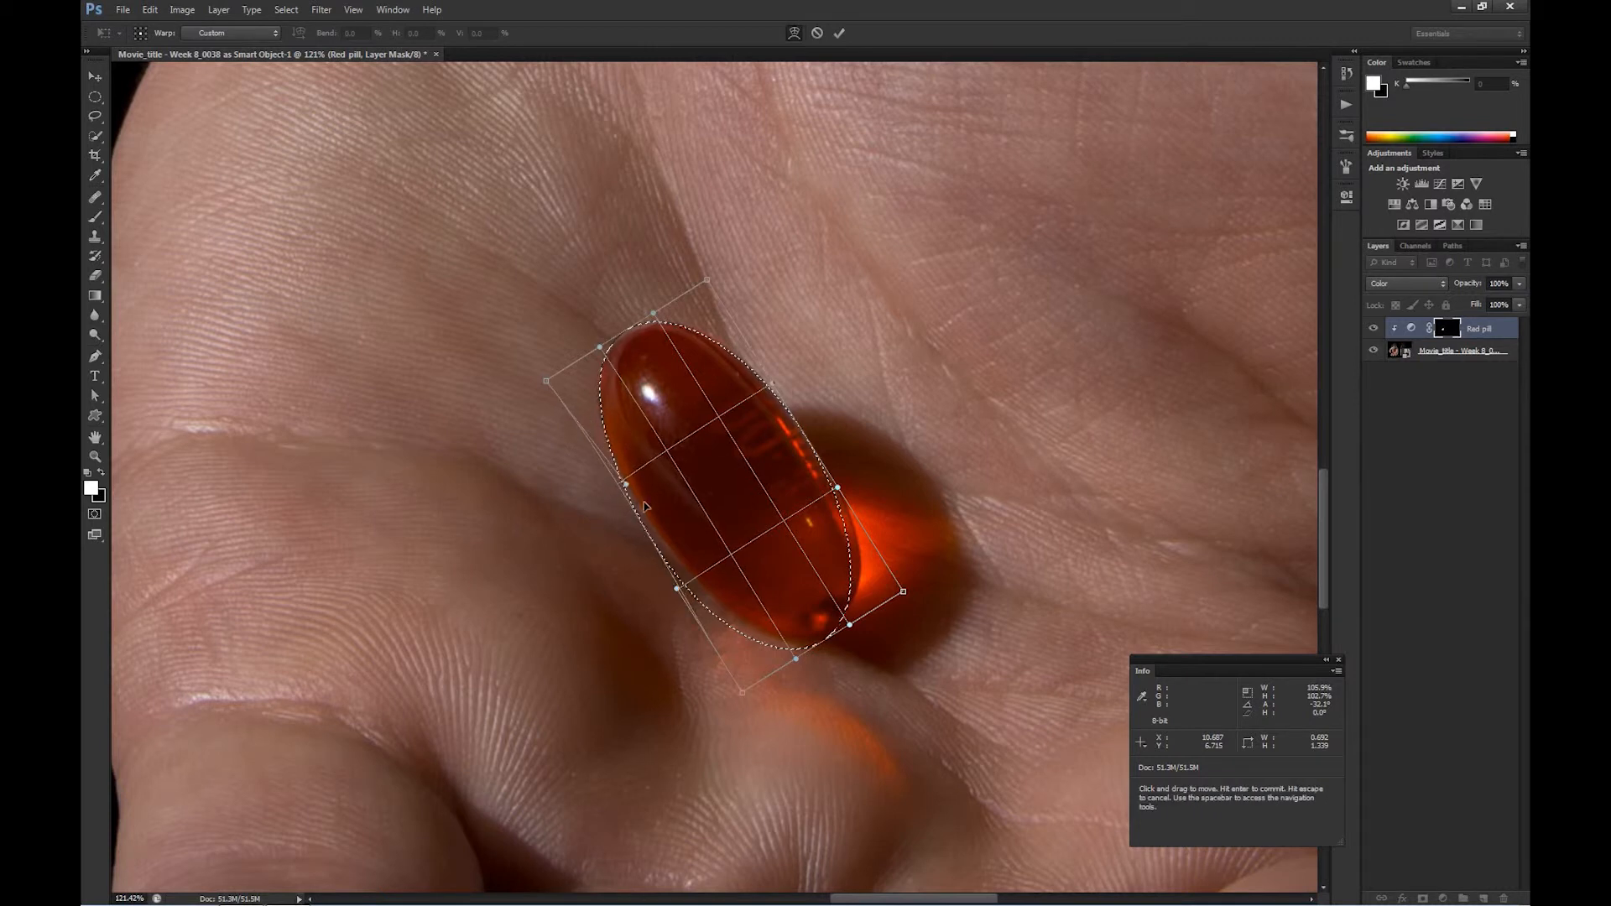
pyautogui.moveTo(679, 590); pyautogui.dragTo(693, 582)
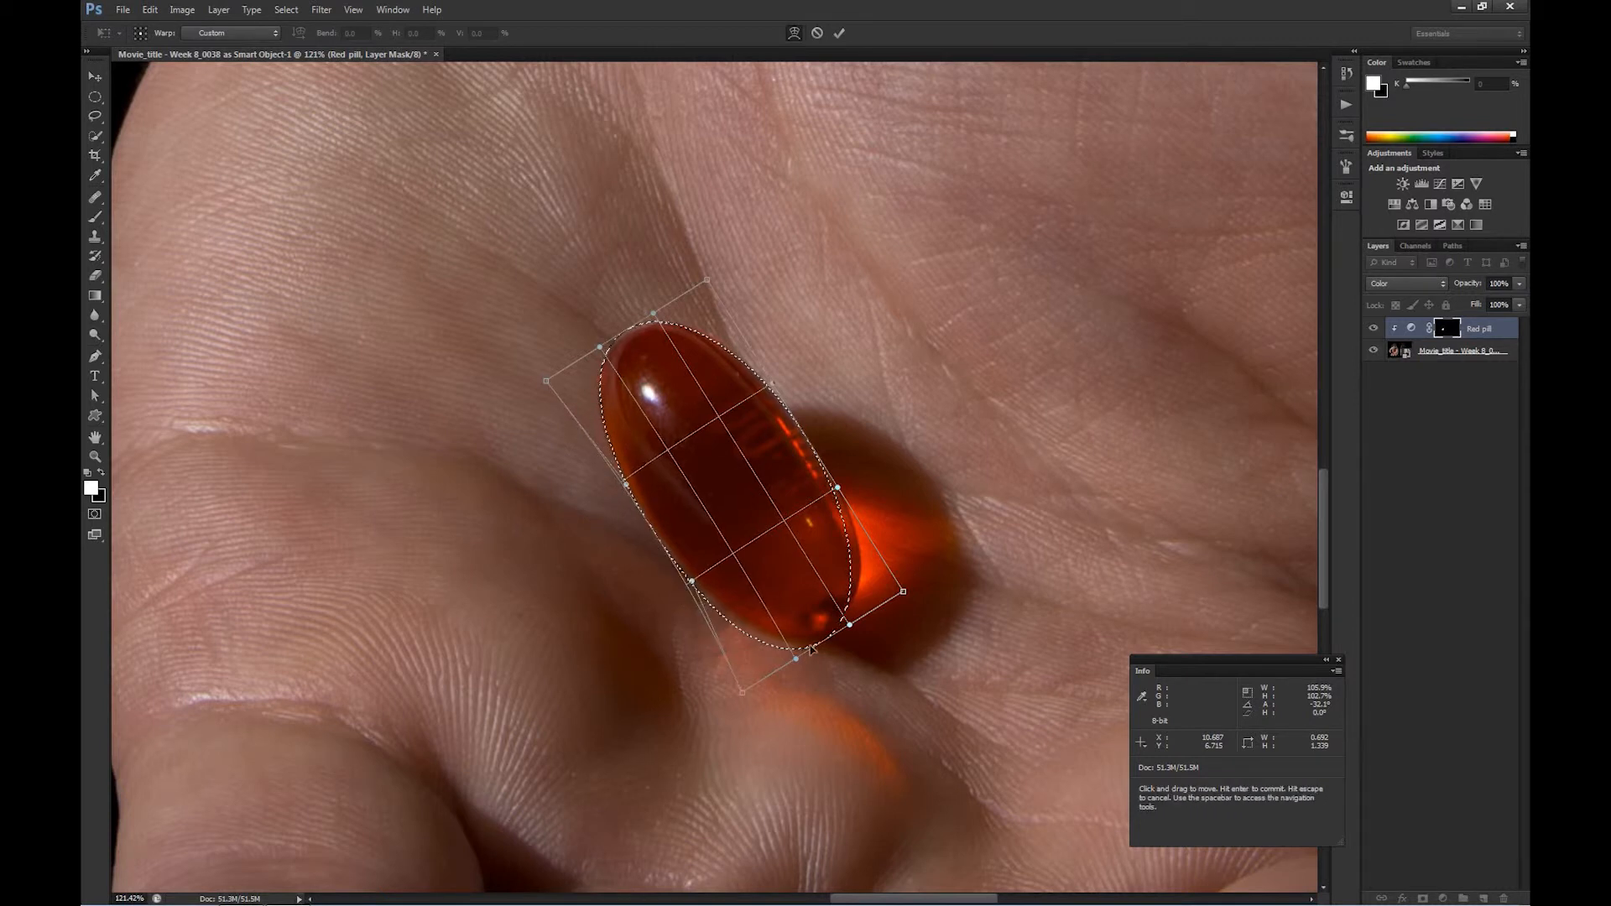
pyautogui.moveTo(797, 662); pyautogui.dragTo(744, 684)
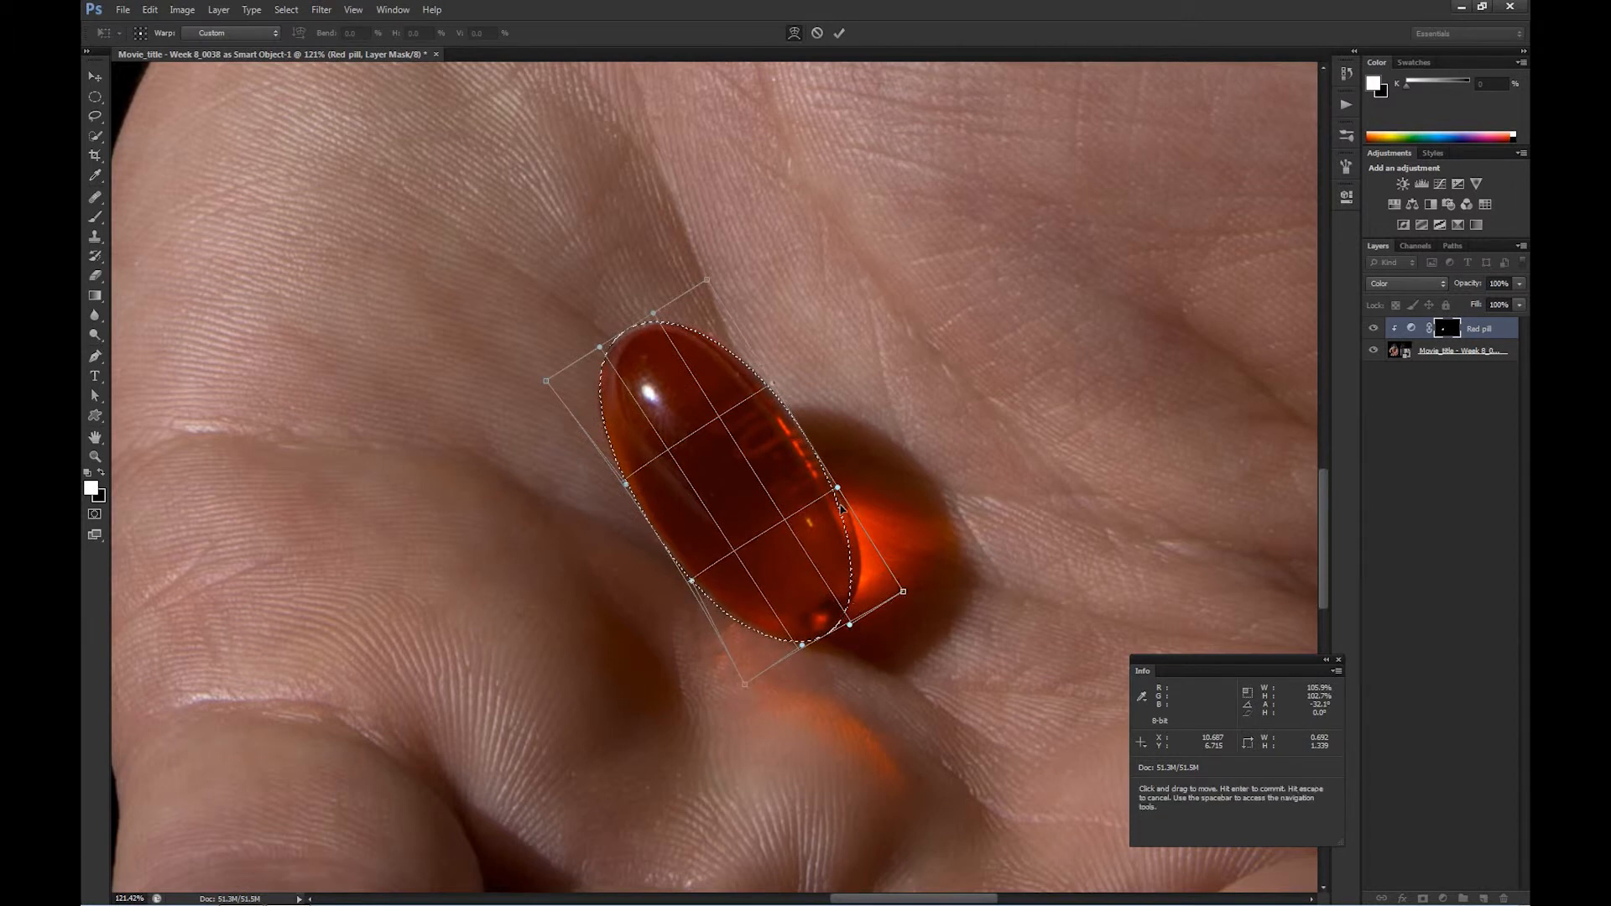
pyautogui.moveTo(904, 594); pyautogui.dragTo(851, 622)
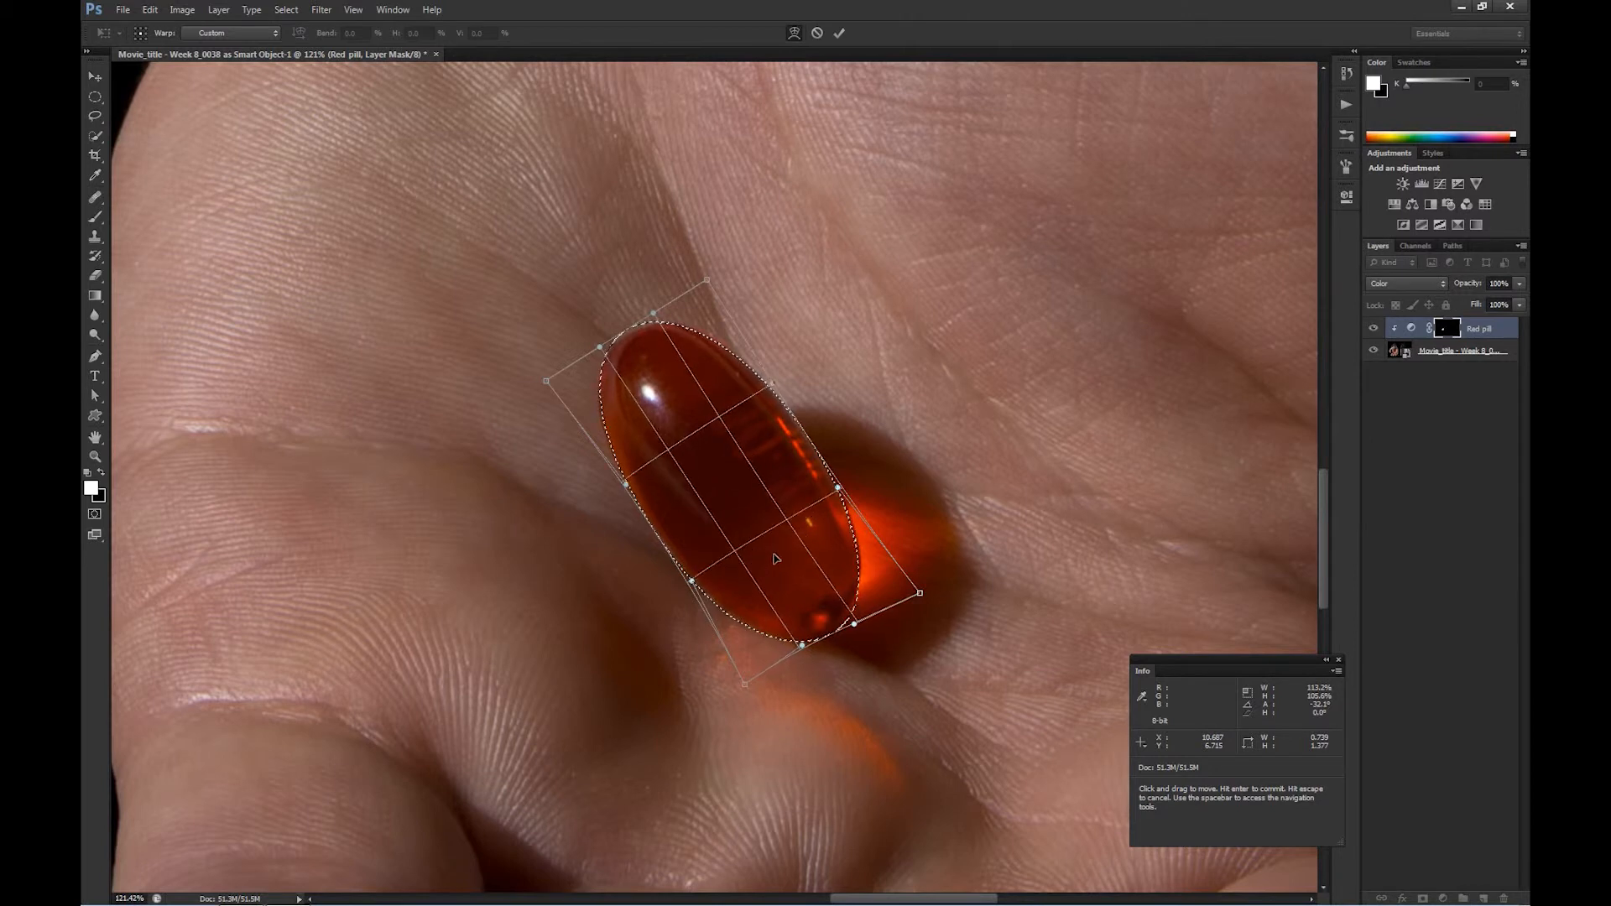
pyautogui.hotkey('ctrl', '+')
pyautogui.hotkey('ctrl', '+')
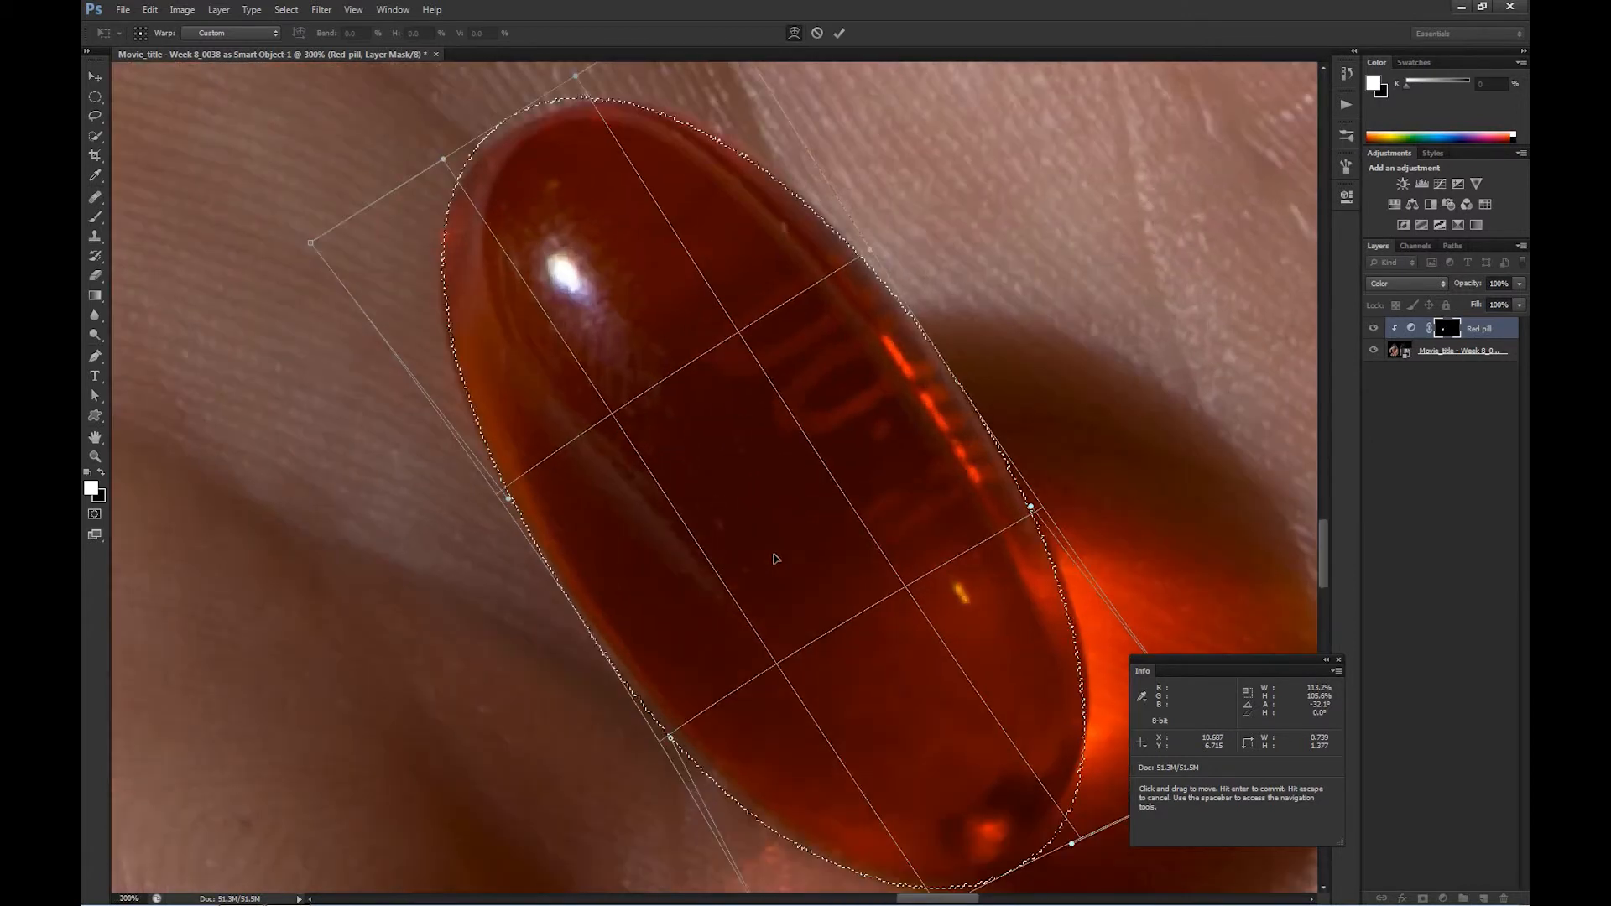
pyautogui.moveTo(1022, 334); pyautogui.dragTo(943, 258)
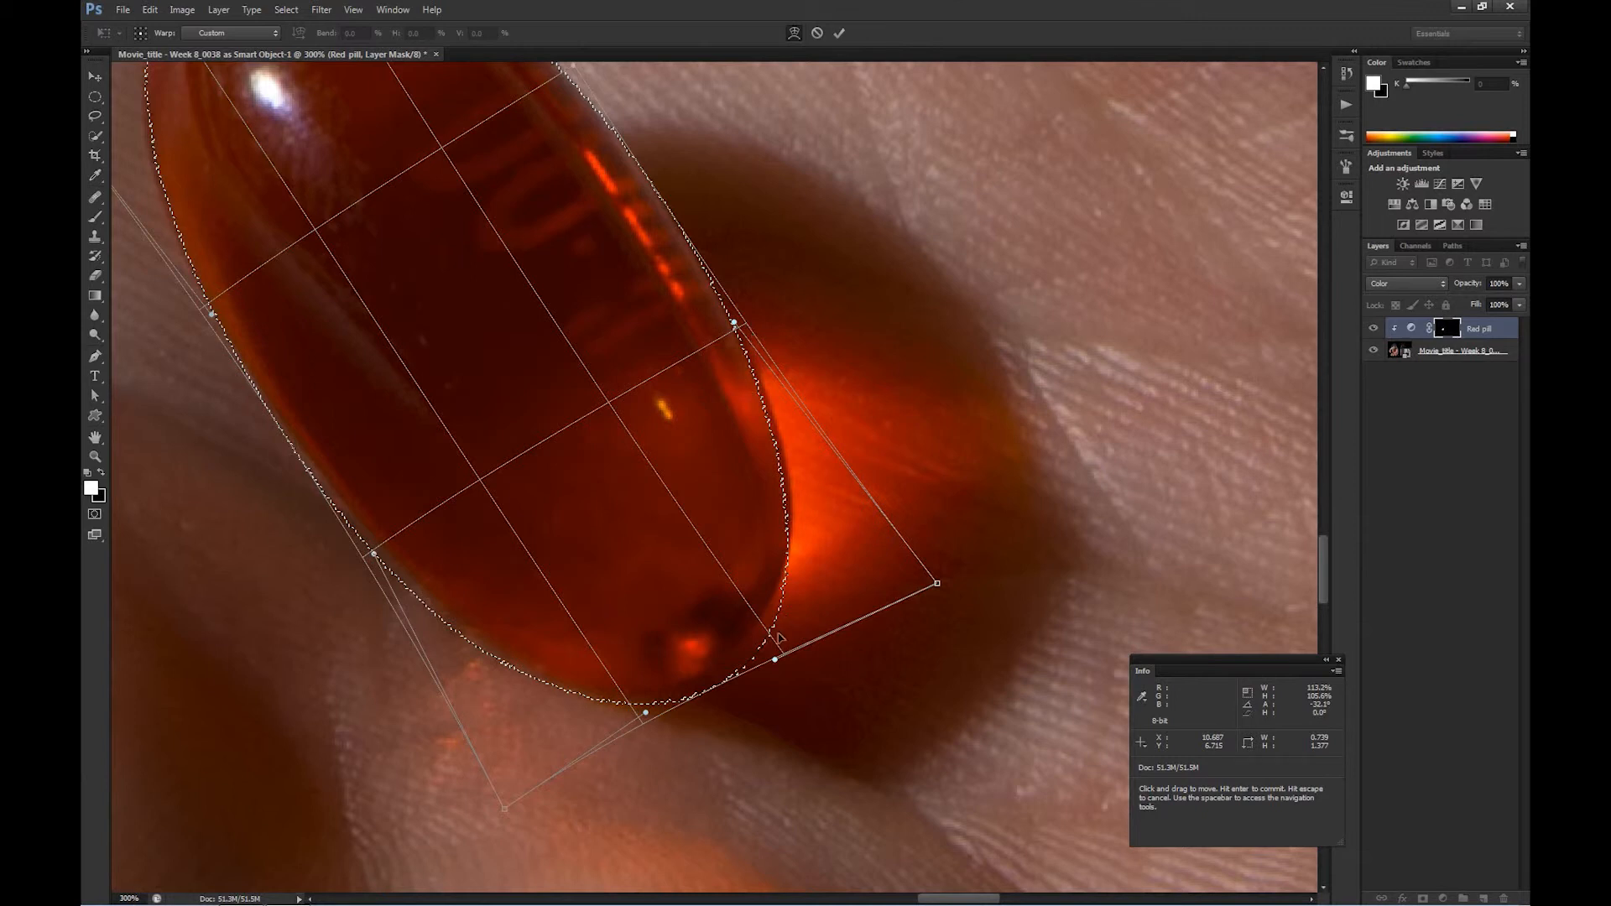
pyautogui.moveTo(775, 658); pyautogui.dragTo(794, 644)
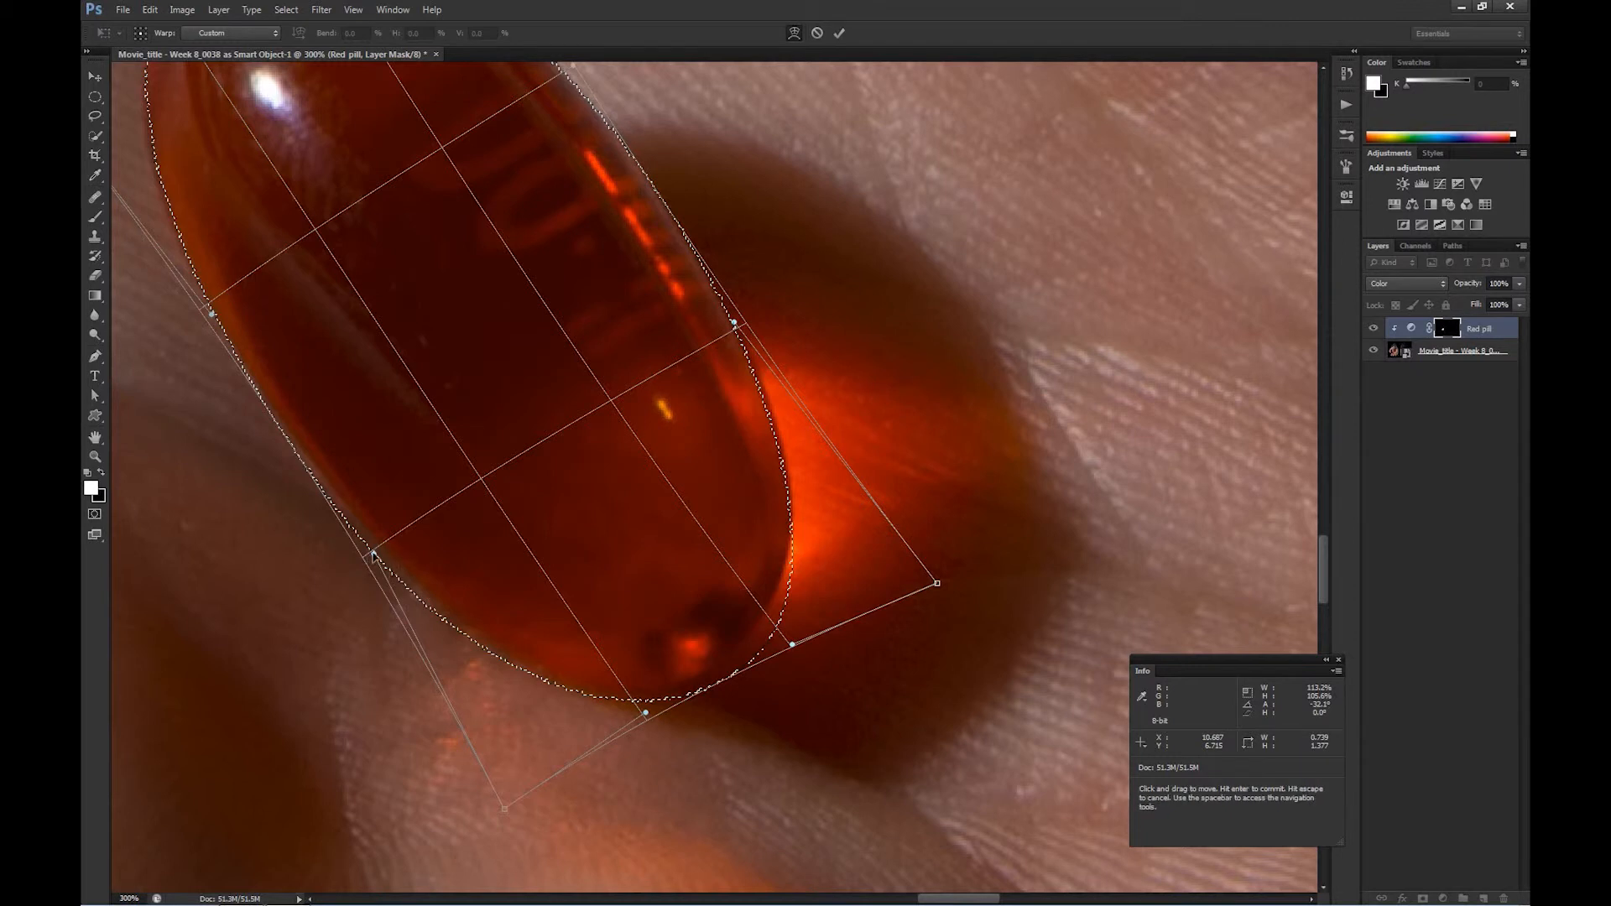
pyautogui.moveTo(373, 554); pyautogui.dragTo(385, 555)
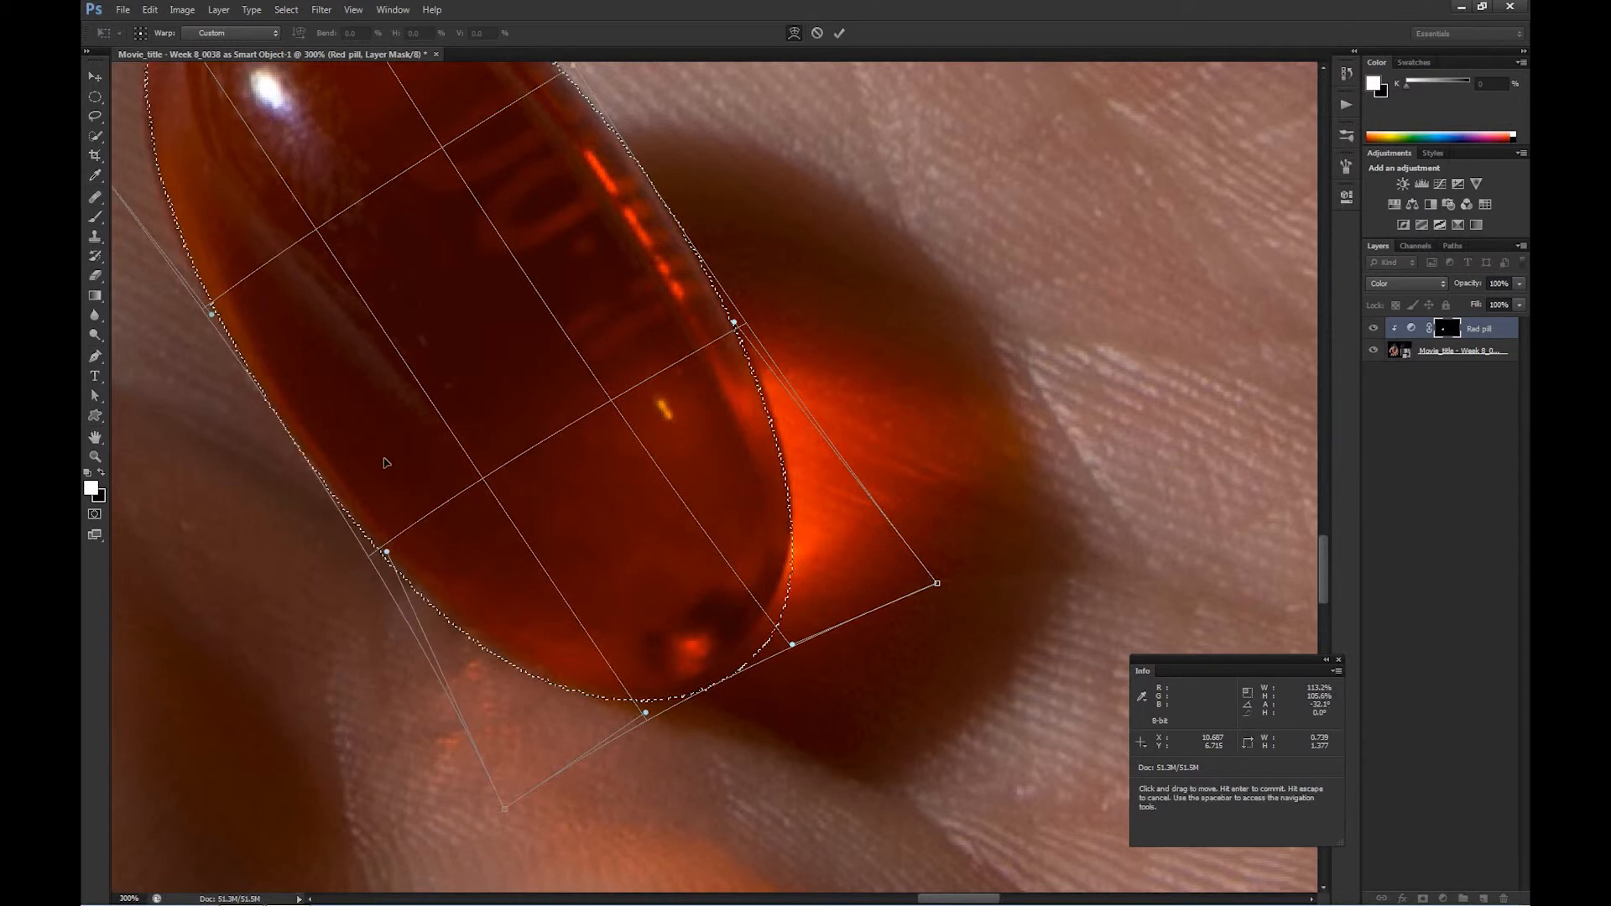
# Warp the selection's upper end and upper sides to match the pill's rounded tip, and commit the transformation
pyautogui.moveTo(758, 169); pyautogui.dragTo(879, 402)
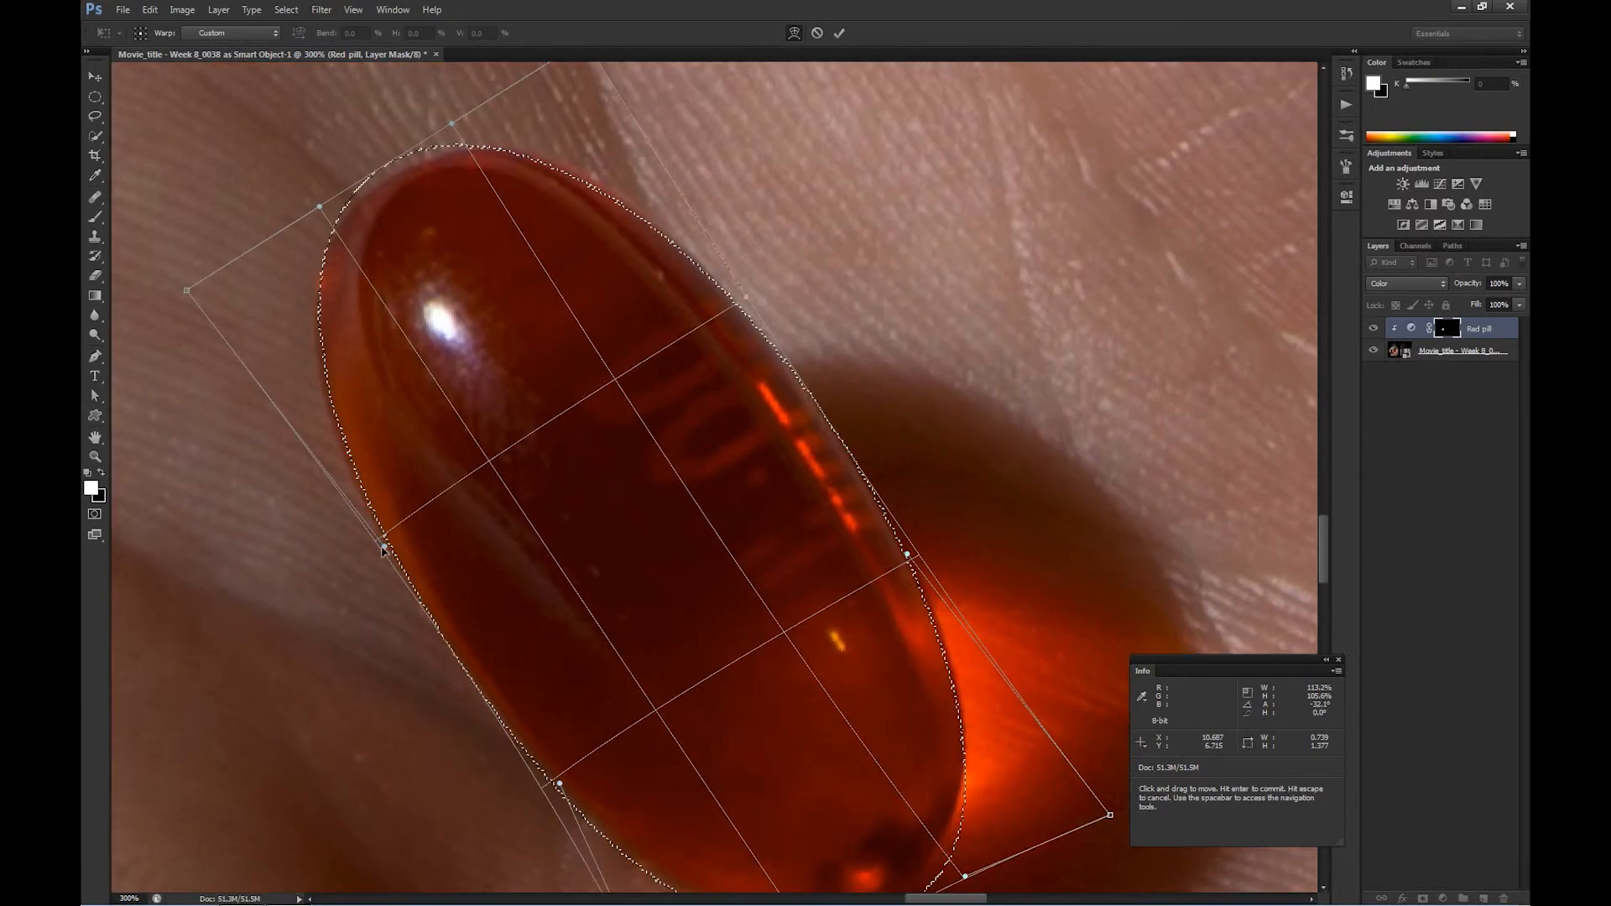
pyautogui.moveTo(383, 550); pyautogui.dragTo(363, 552)
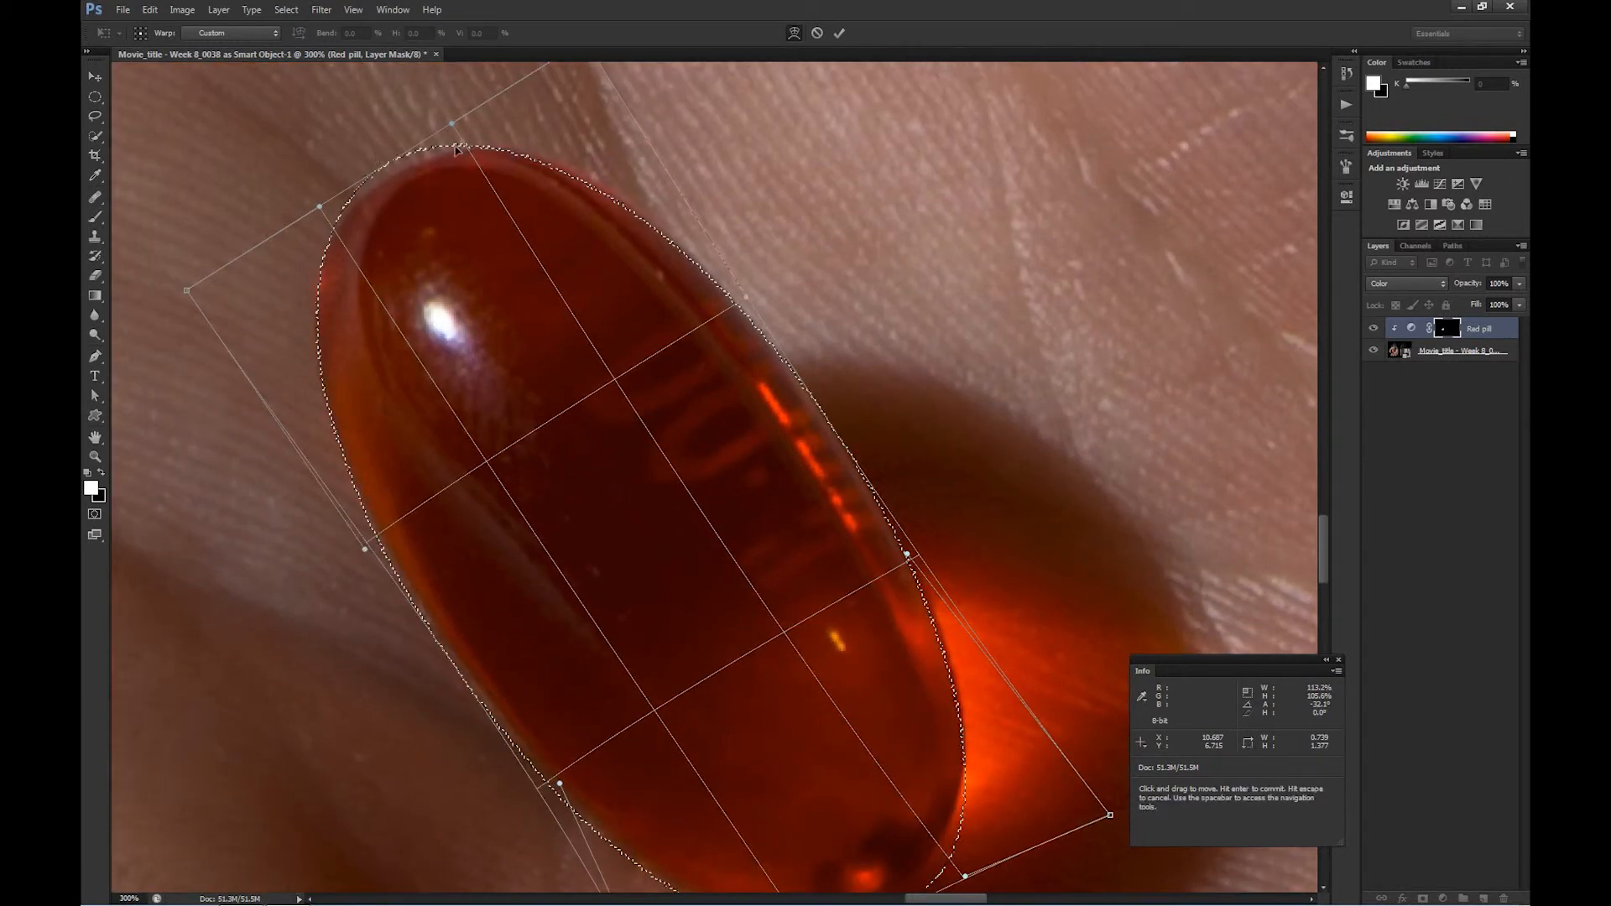
pyautogui.moveTo(417, 155); pyautogui.dragTo(431, 167)
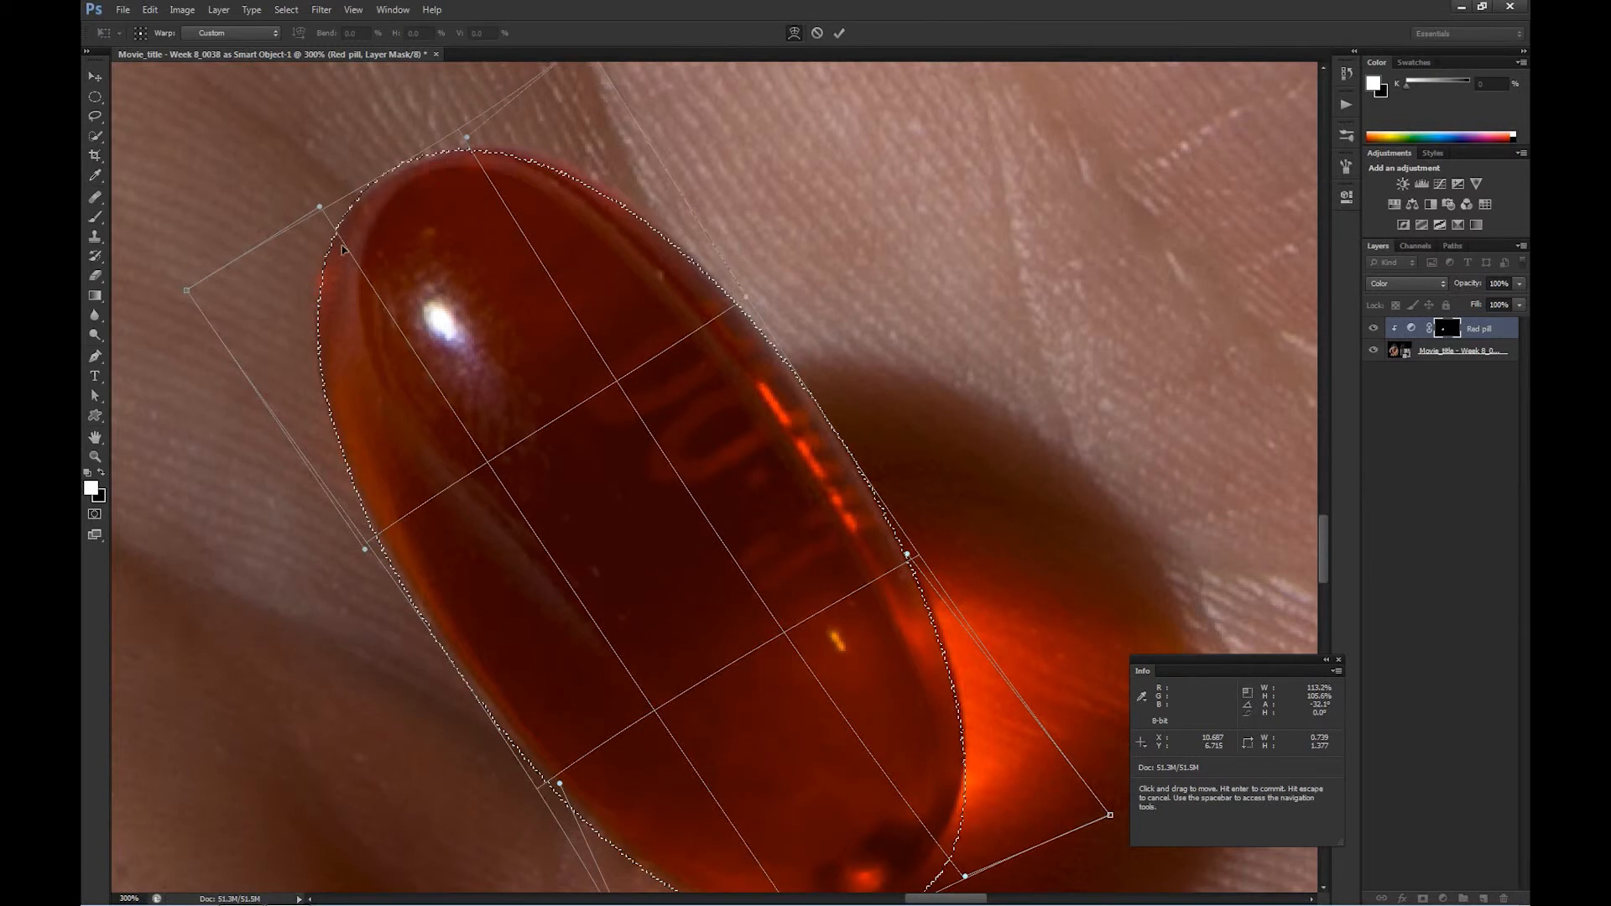
pyautogui.moveTo(323, 209); pyautogui.dragTo(318, 216)
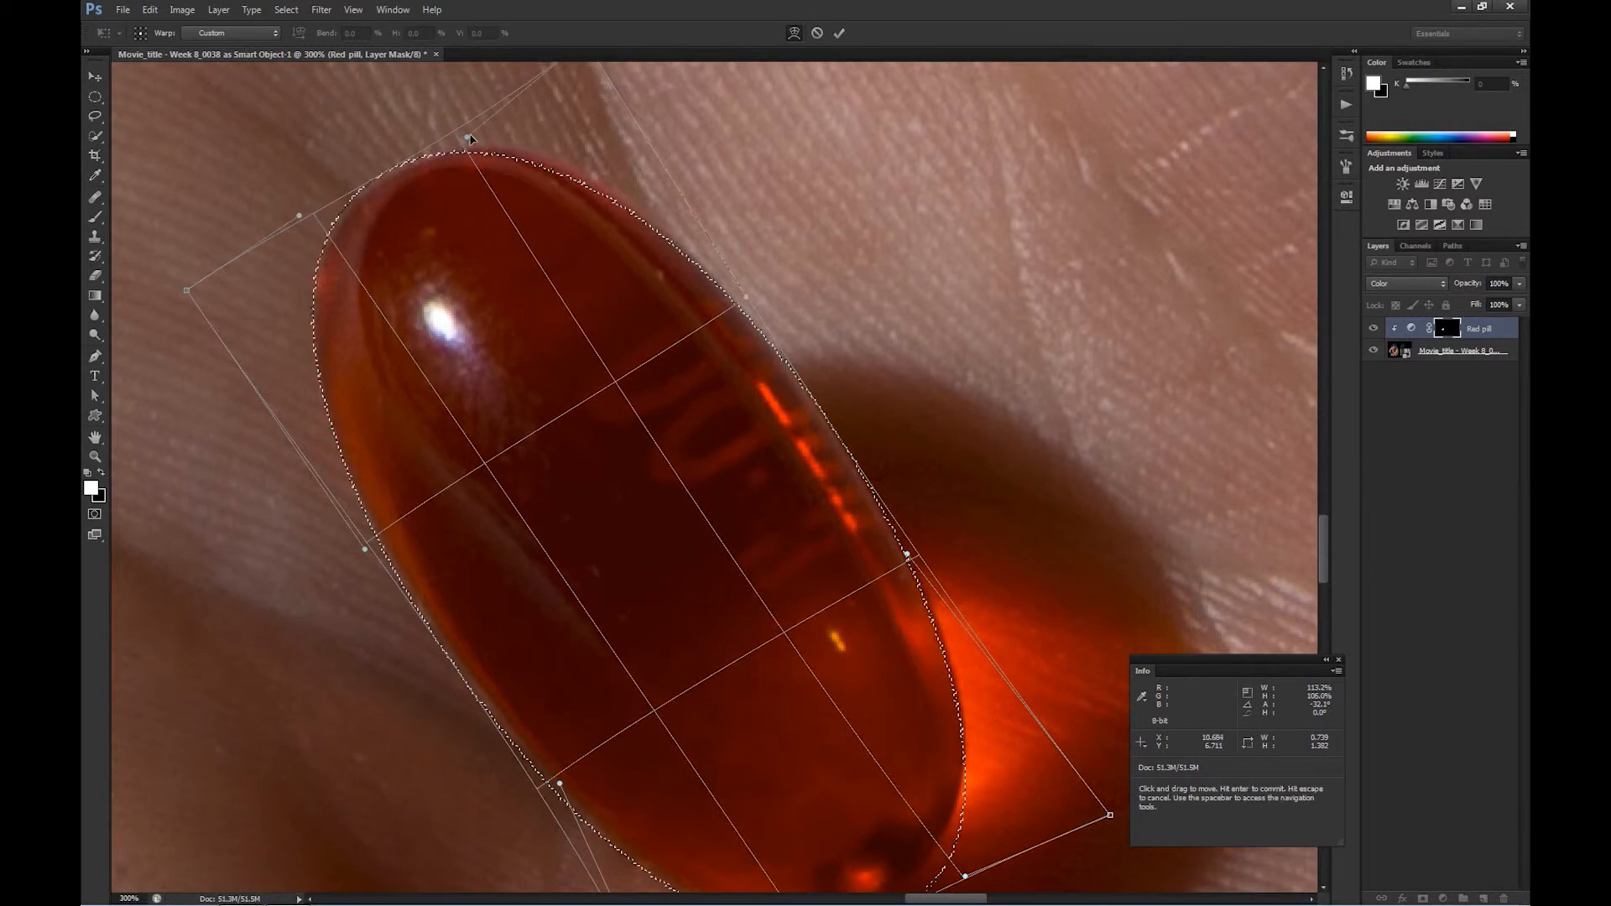
pyautogui.moveTo(470, 136); pyautogui.dragTo(488, 132)
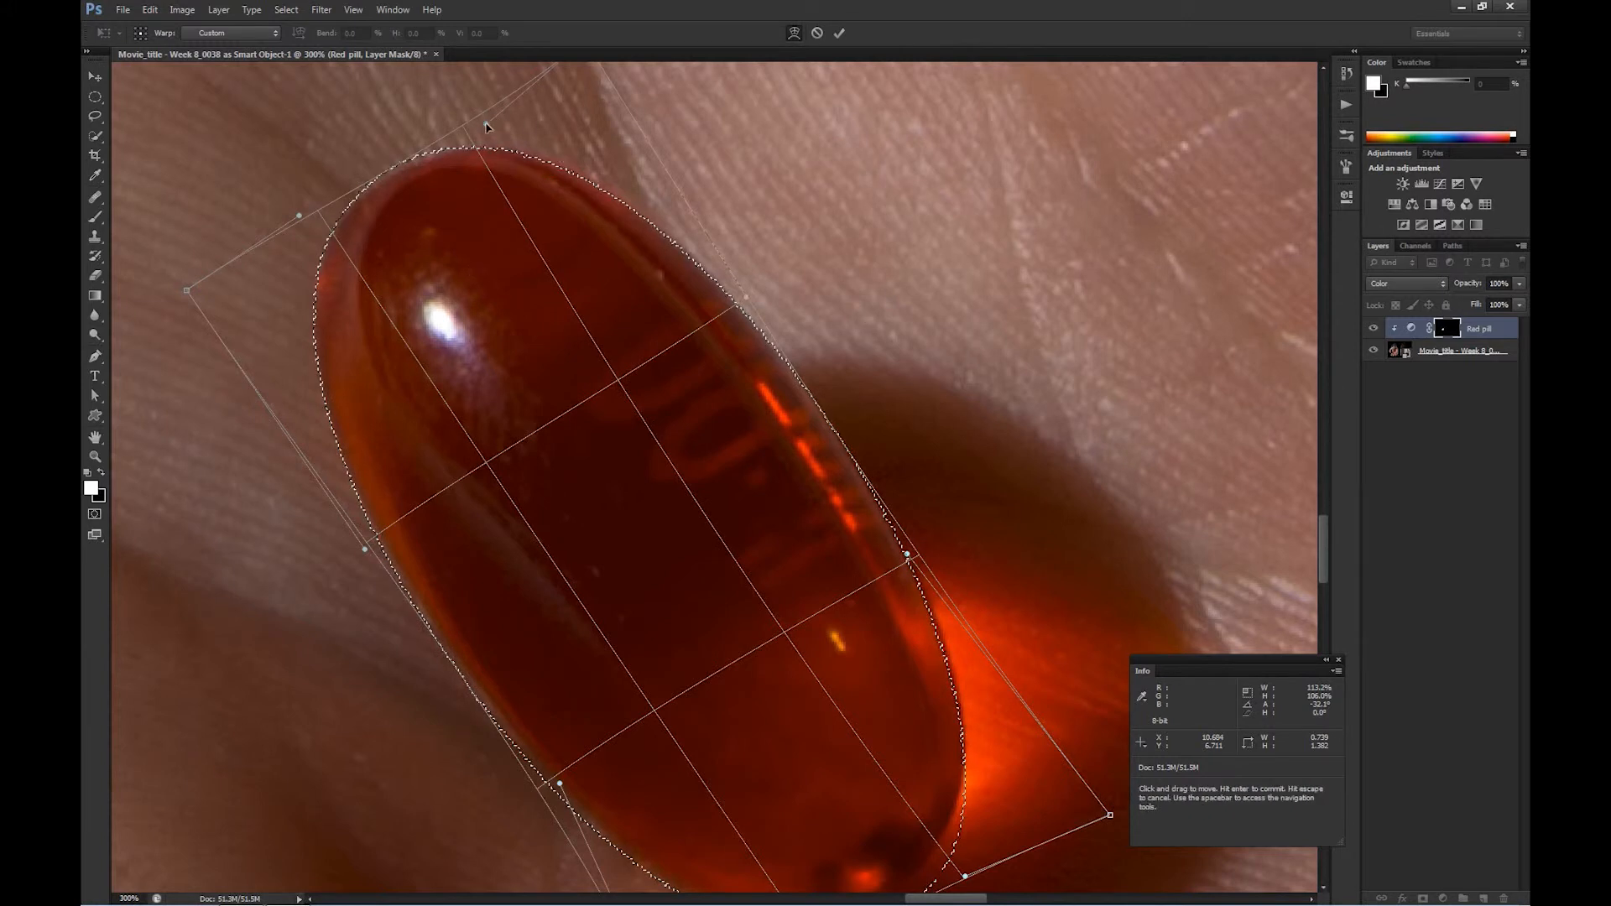
pyautogui.moveTo(487, 126); pyautogui.dragTo(493, 118)
pyautogui.press('space')
pyautogui.moveTo(982, 401); pyautogui.dragTo(808, 217)
pyautogui.moveTo(932, 386); pyautogui.dragTo(863, 336)
pyautogui.press('space')
pyautogui.moveTo(916, 432); pyautogui.dragTo(869, 301)
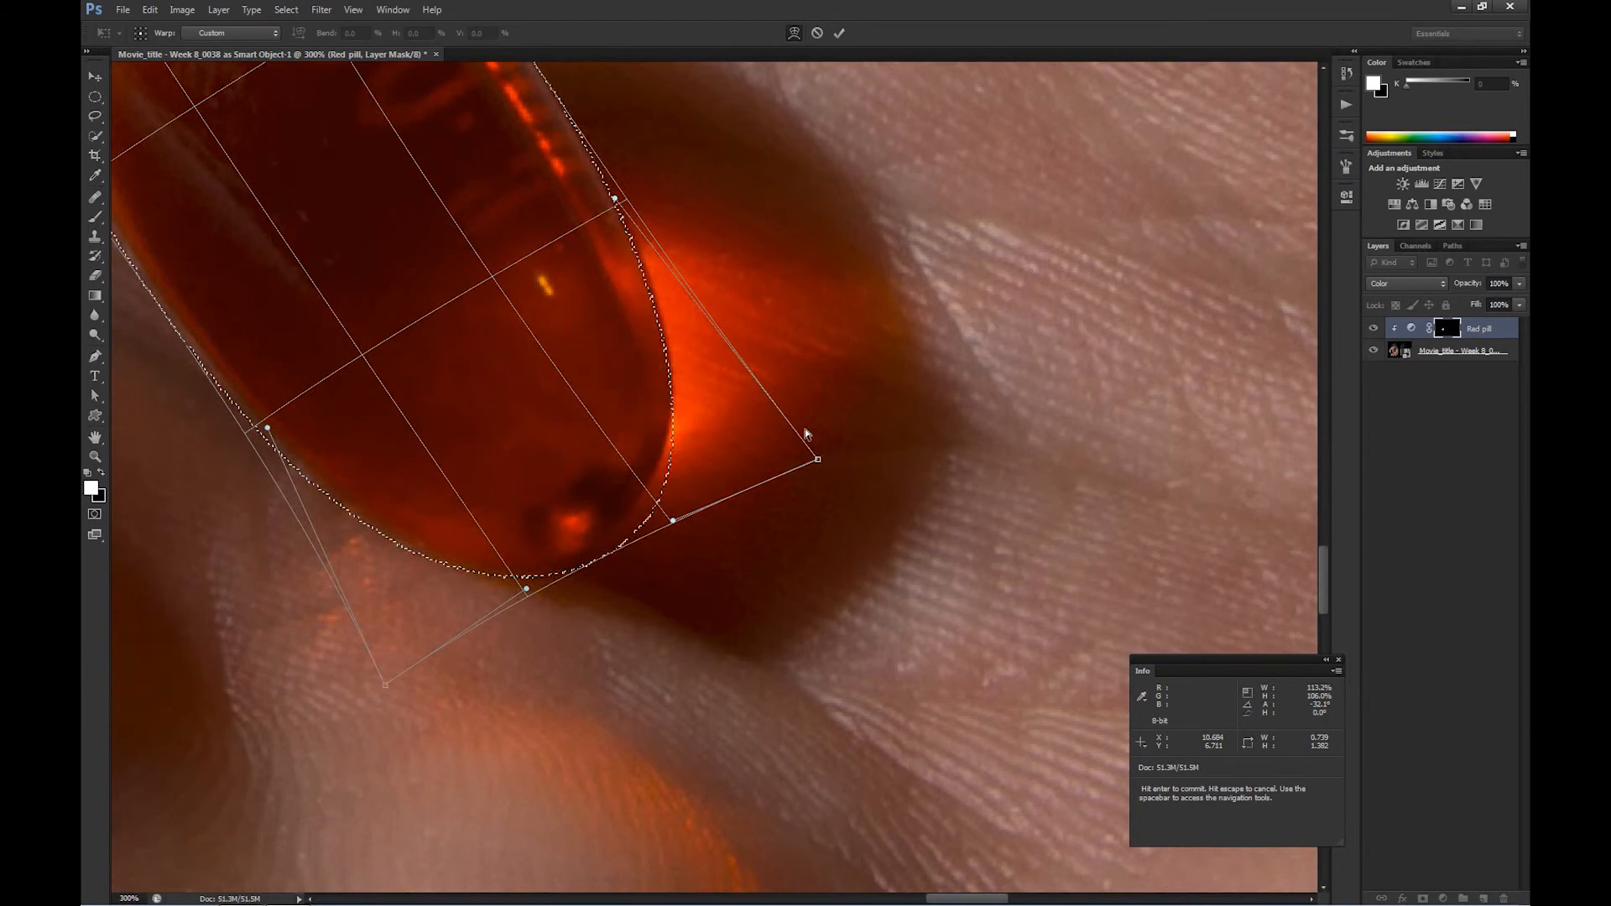
pyautogui.press('Return')
# Create a Hue/Saturation adjustment layer from the selection, named Blue pill, with Color blend mode and clipped to the previous layer
pyautogui.hotkey('ctrl', '-')
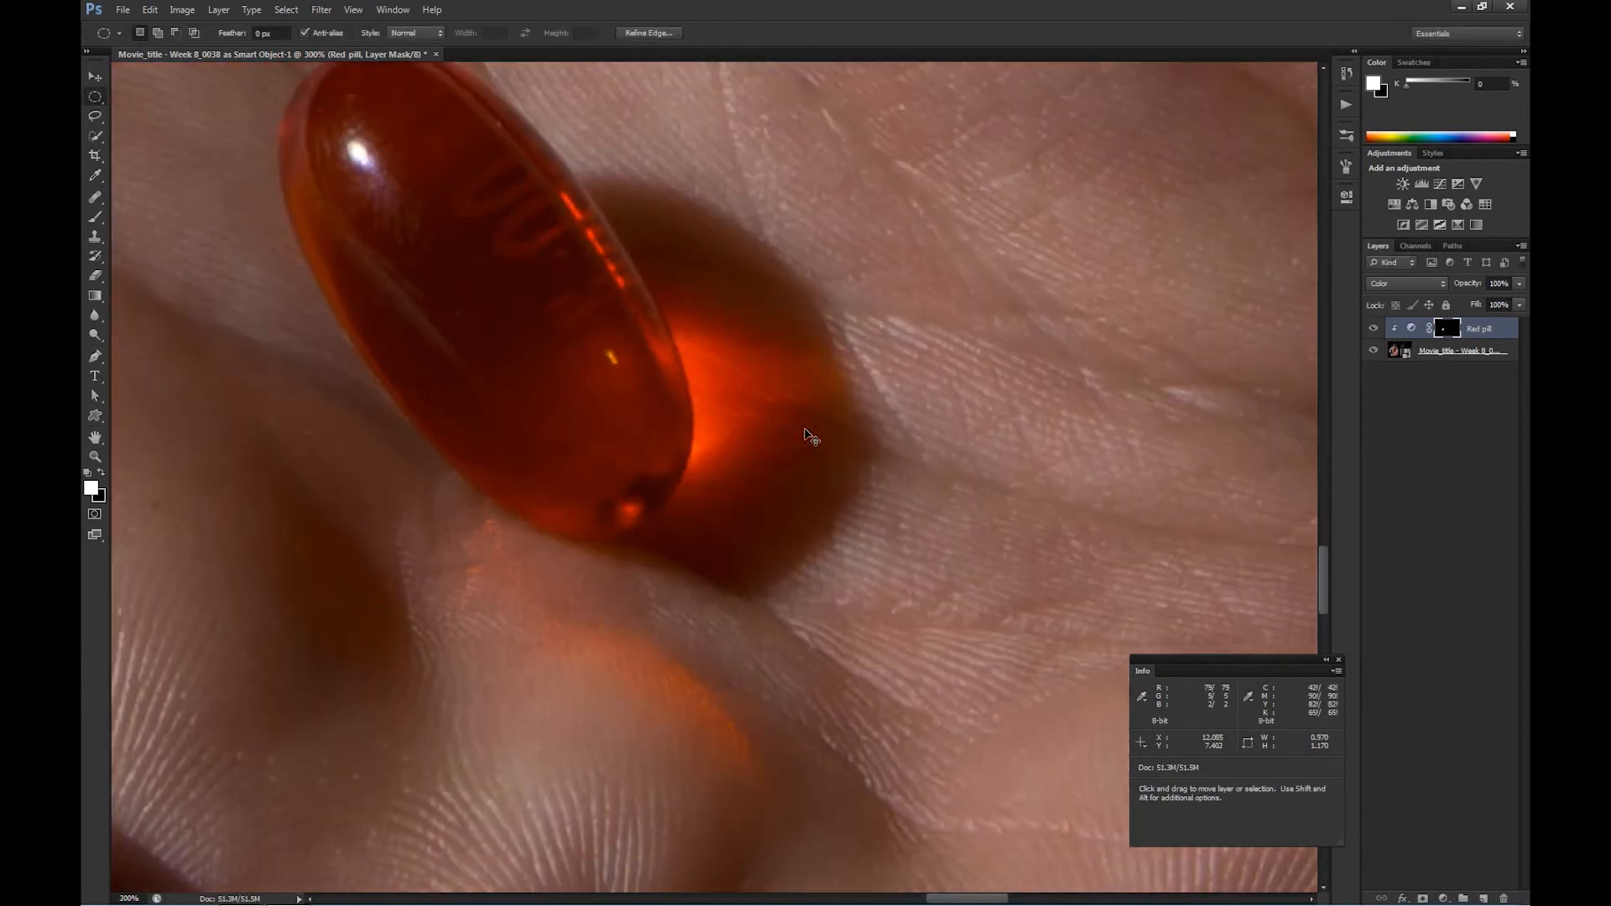
pyautogui.hotkey('ctrl', '-')
pyautogui.hotkey('ctrl', '-')
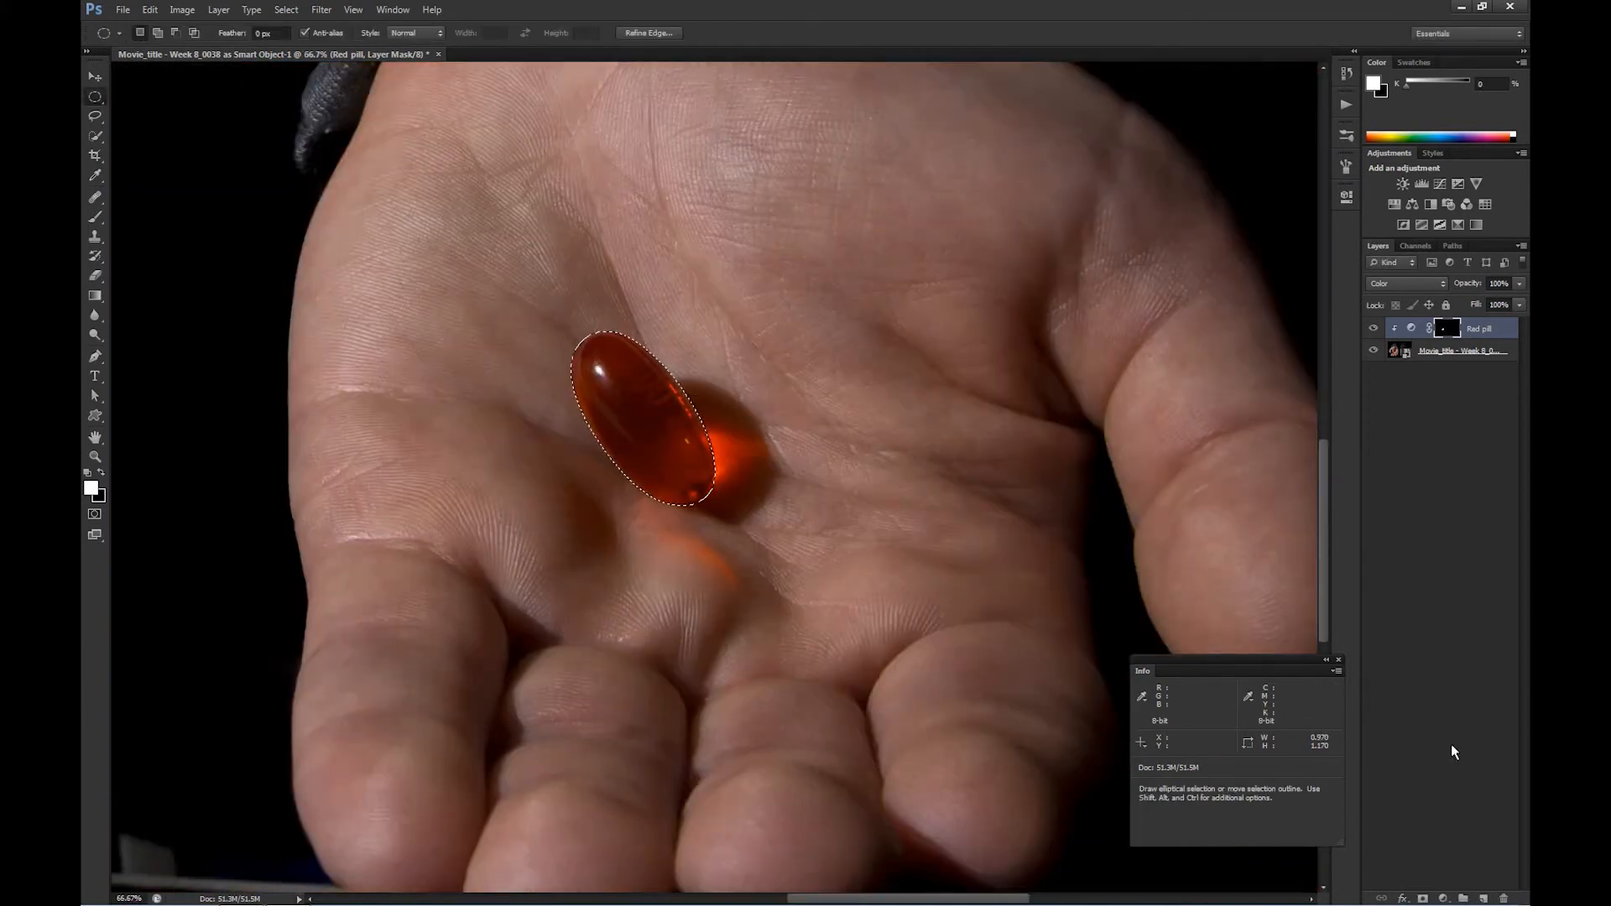
pyautogui.click(1444, 899)
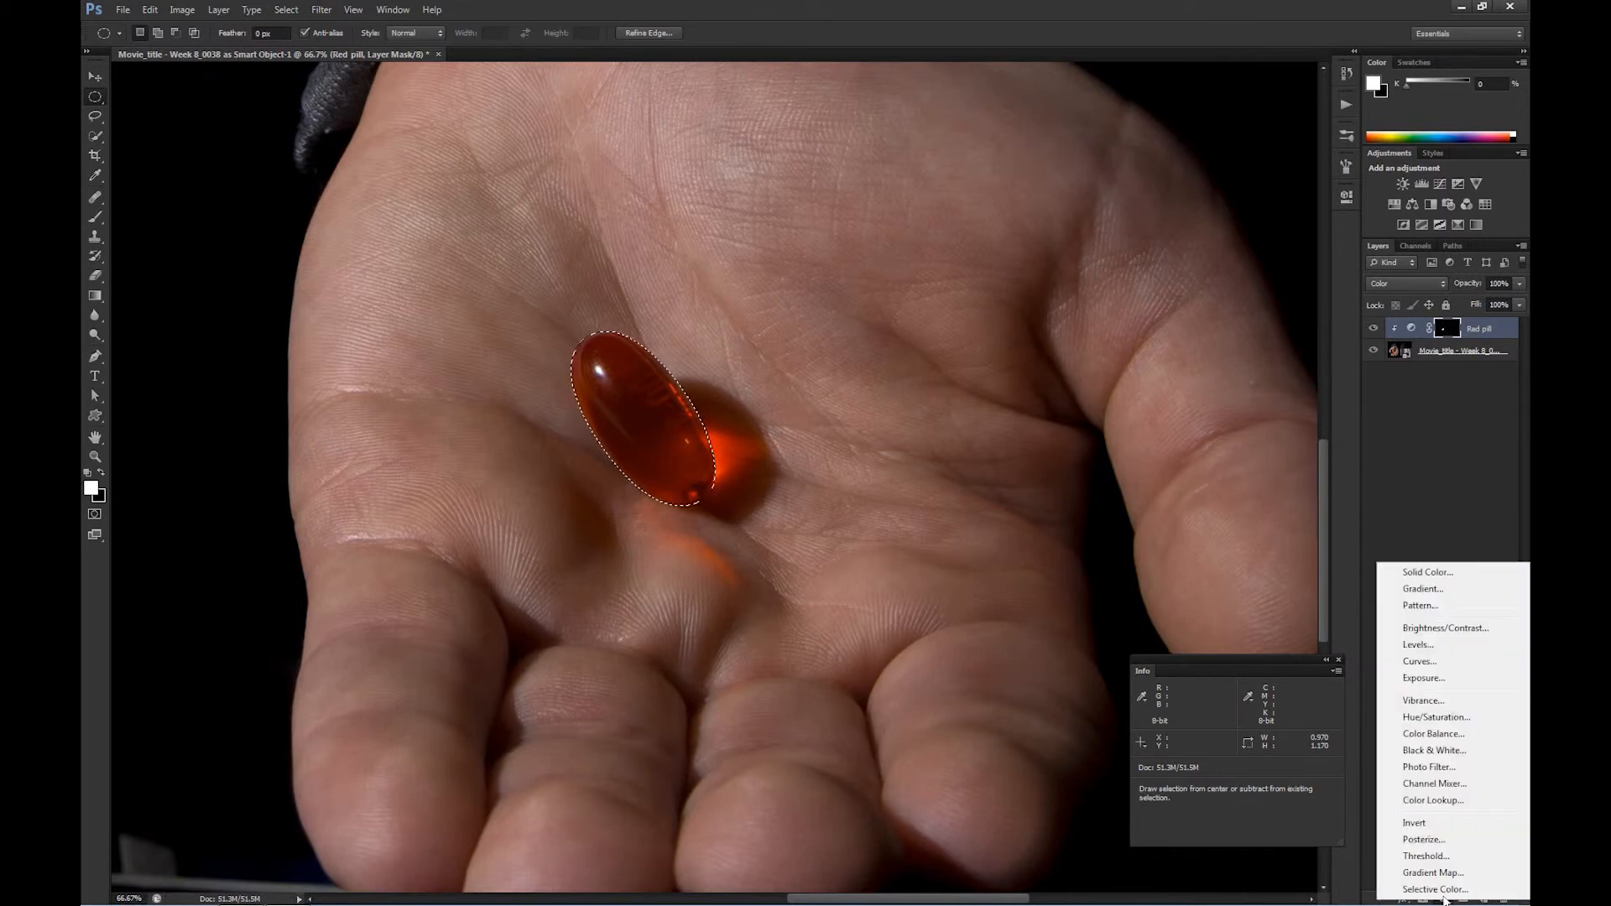
pyautogui.keyDown('alt'); pyautogui.click(1433, 717); pyautogui.keyUp('alt')
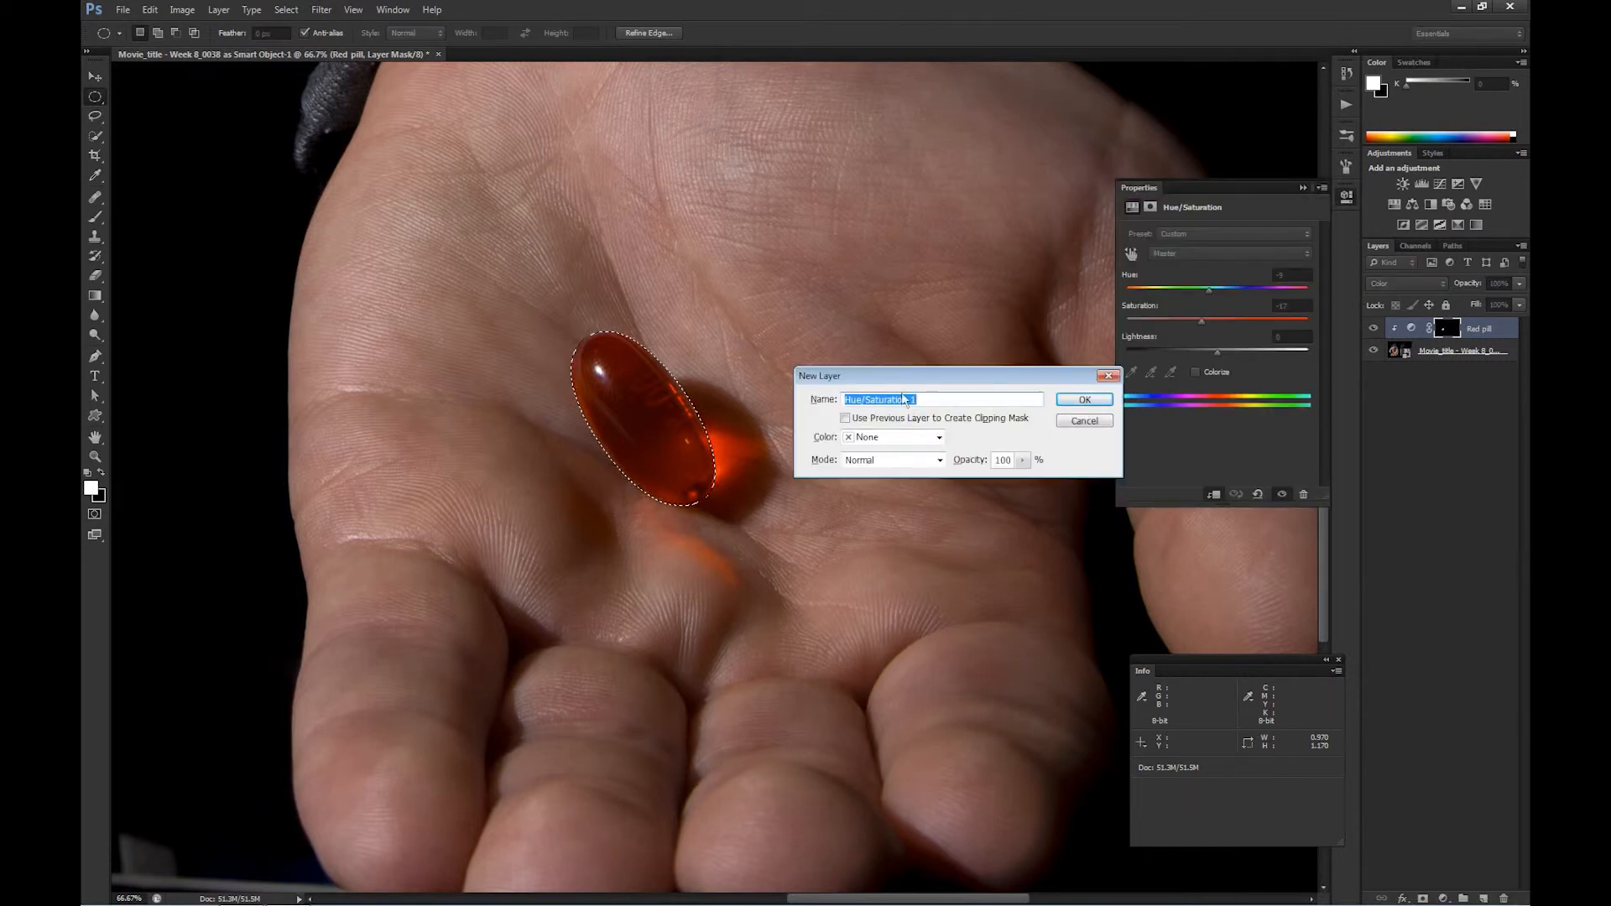
pyautogui.write('Blue pill')
pyautogui.click(940, 461)
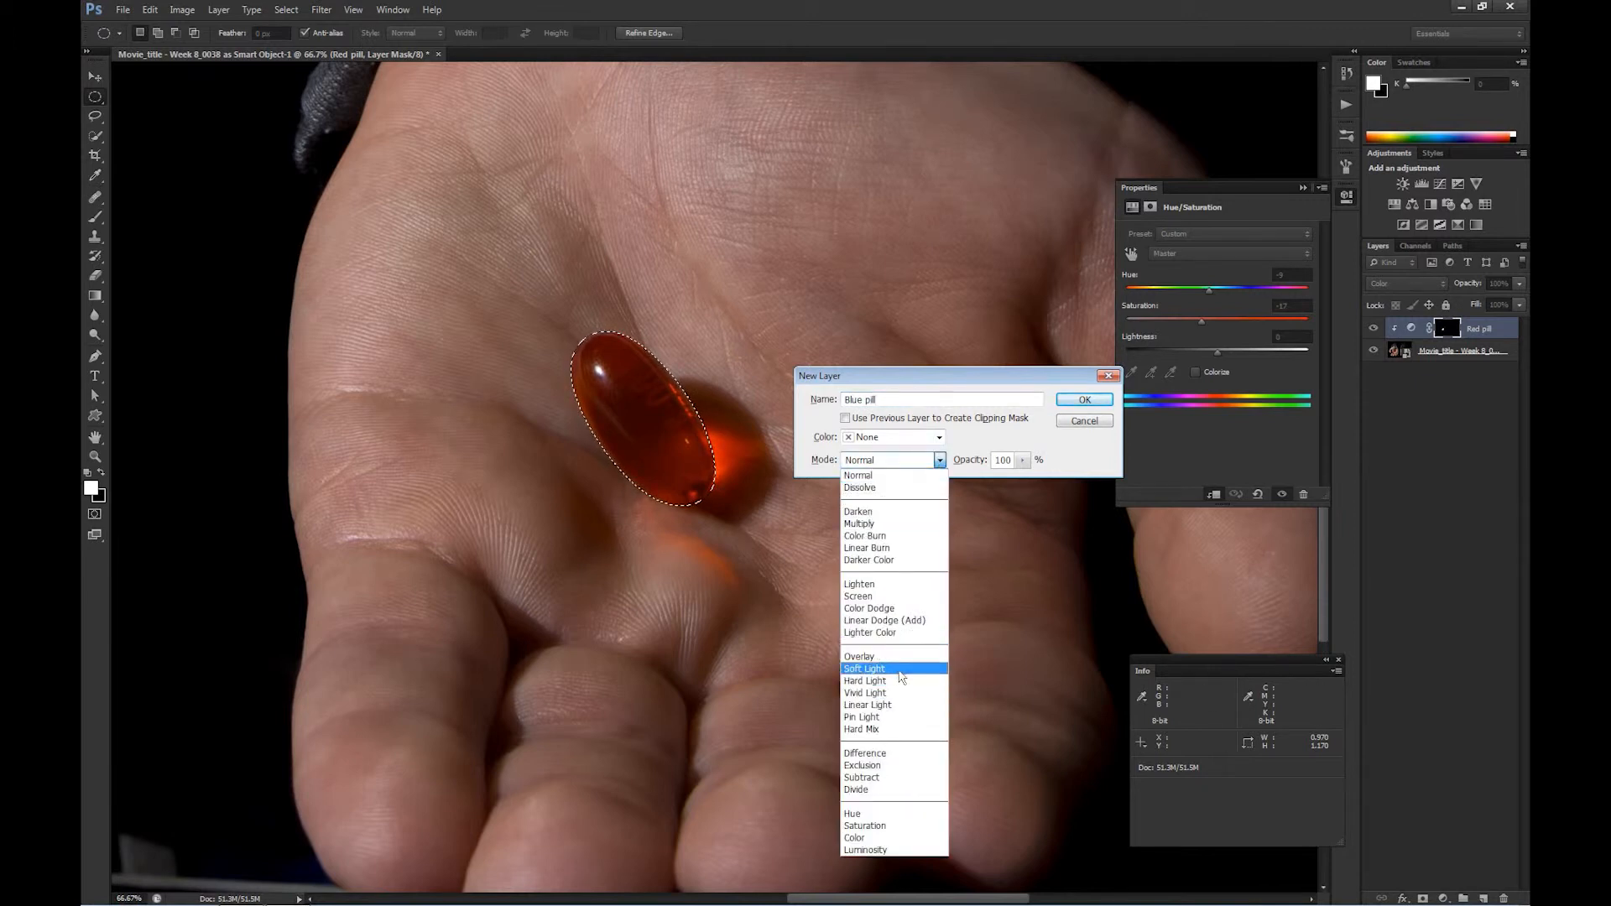
pyautogui.click(894, 836)
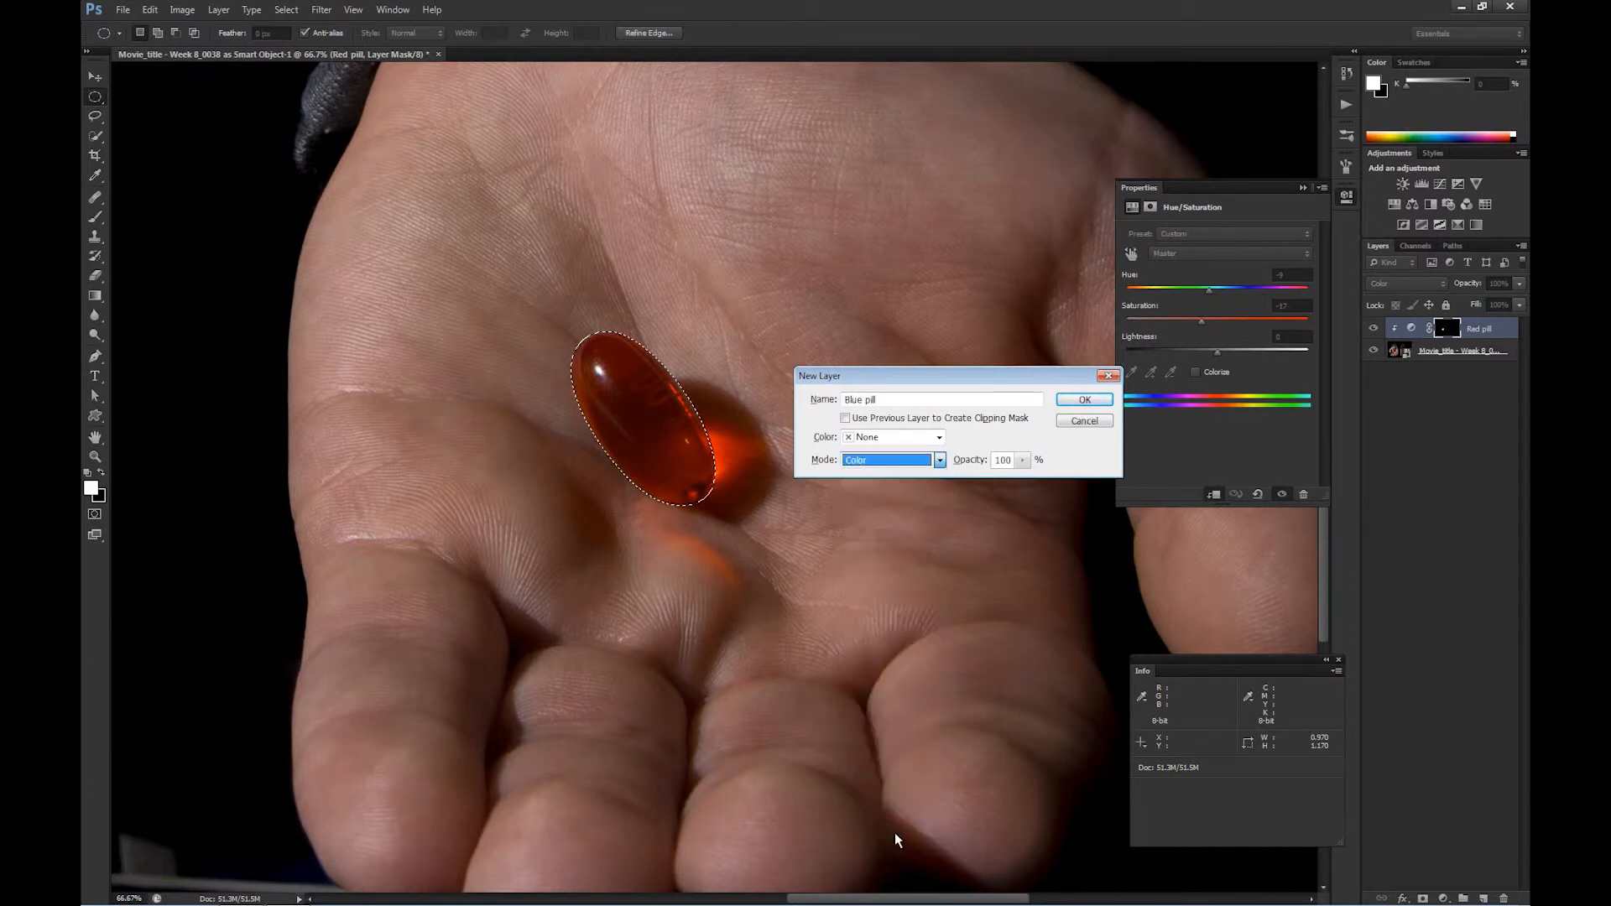
pyautogui.click(846, 418)
pyautogui.click(1076, 401)
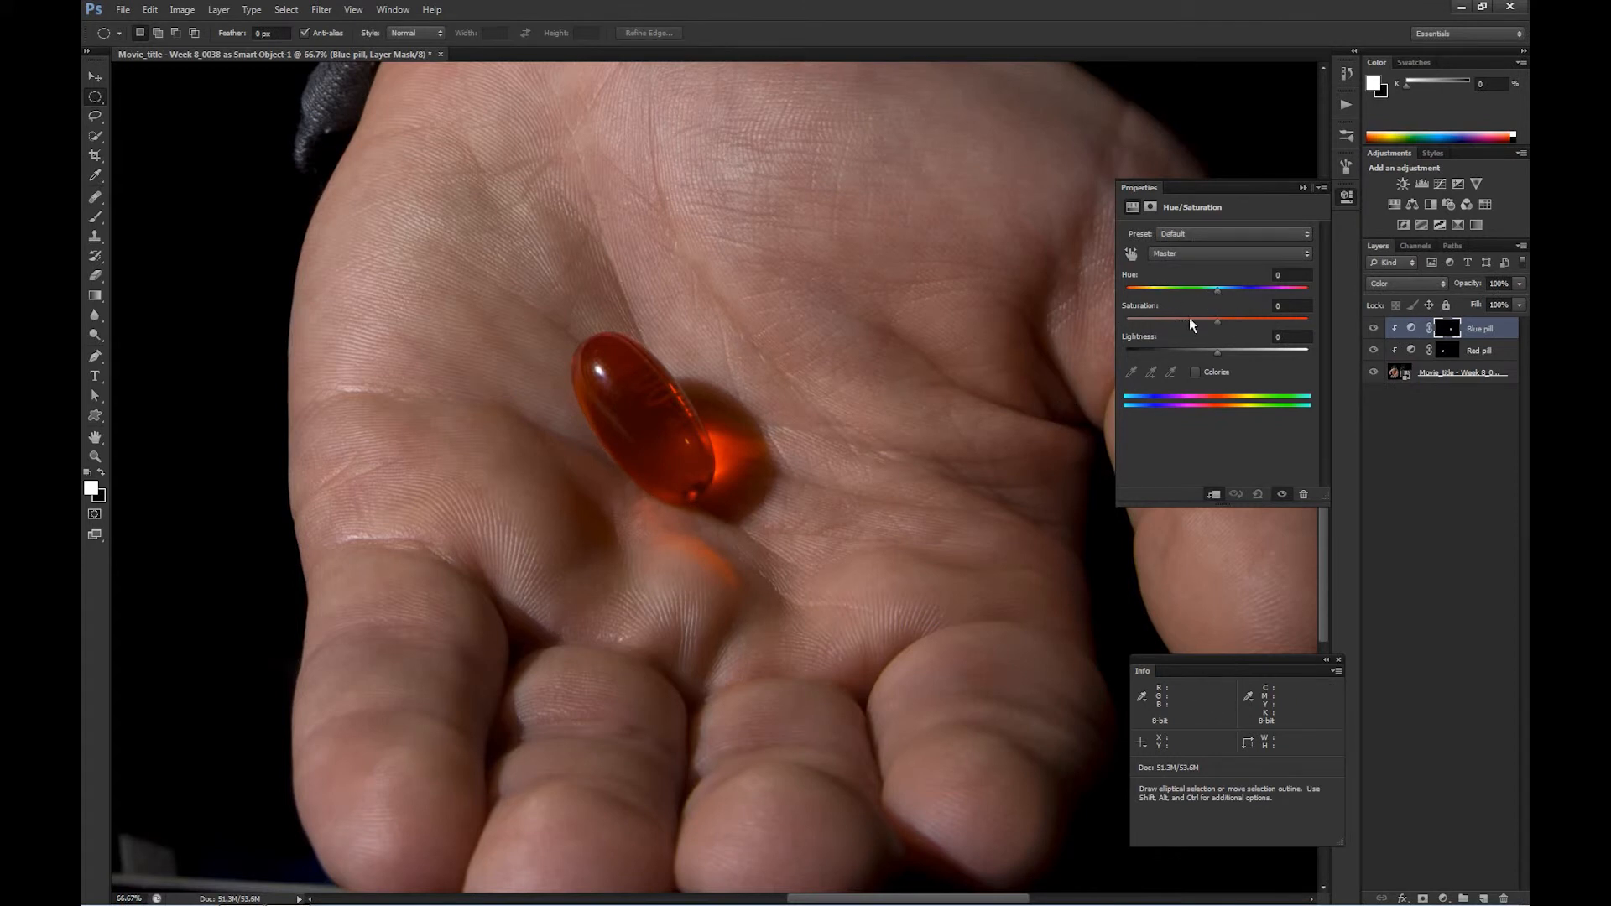
# Set the Blue pill adjustment's Hue to -160 and adjust its Saturation
pyautogui.moveTo(1217, 289); pyautogui.dragTo(1132, 307)
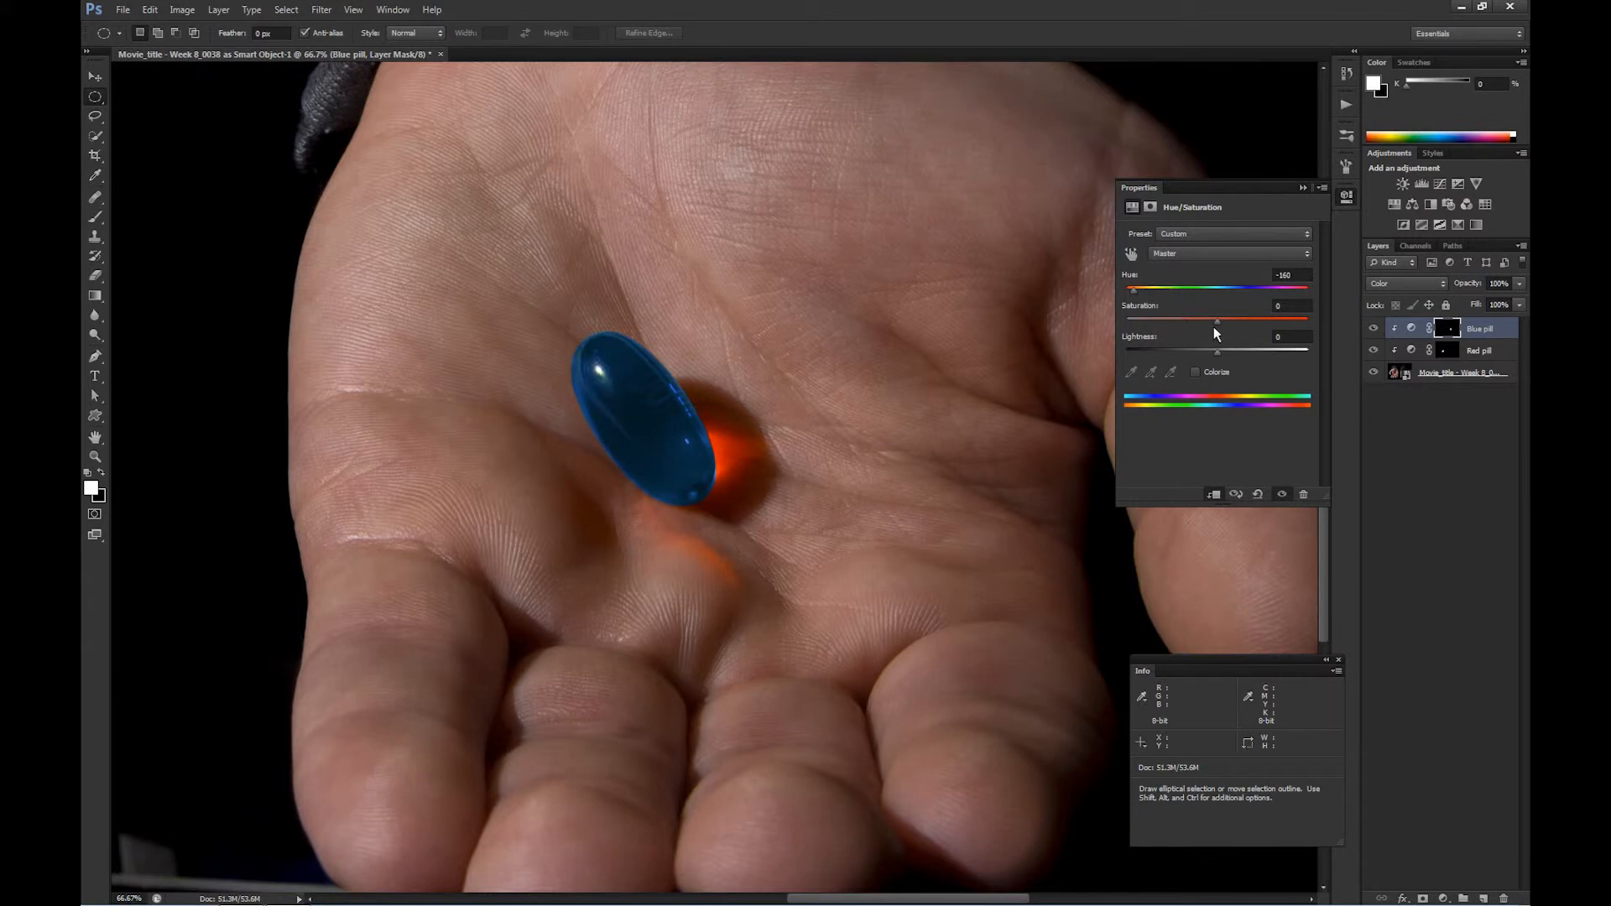
pyautogui.moveTo(1220, 320); pyautogui.dragTo(1165, 325)
# Paint white on the Blue pill layer mask over the pill's glowing shadow and the orange reflection on the palm below it
pyautogui.click(1449, 329)
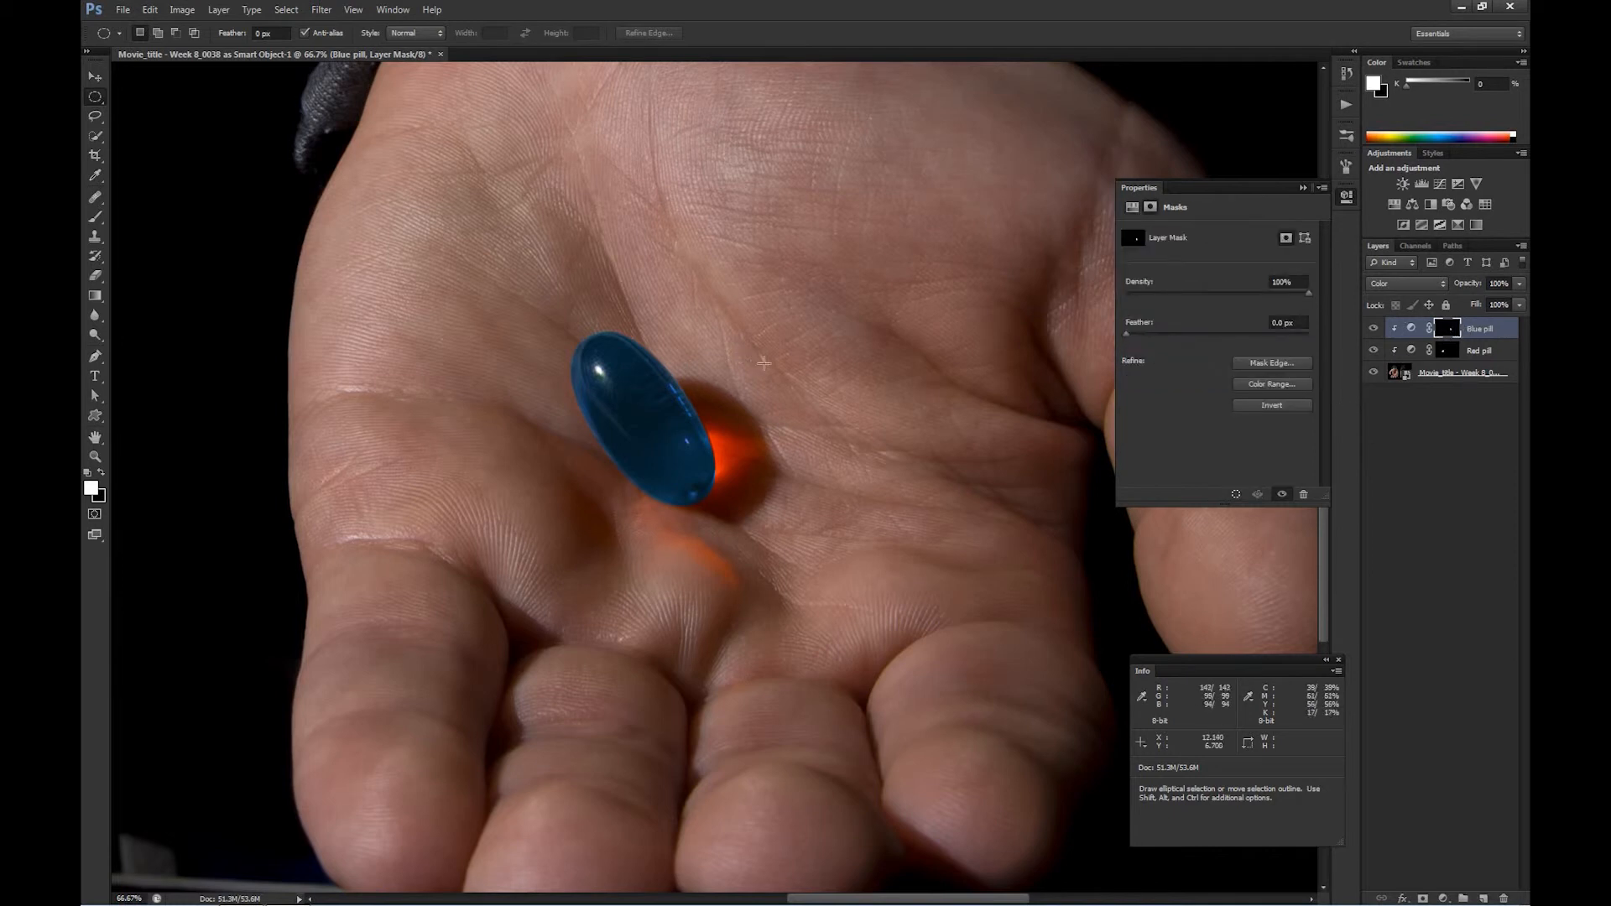
pyautogui.press('b')
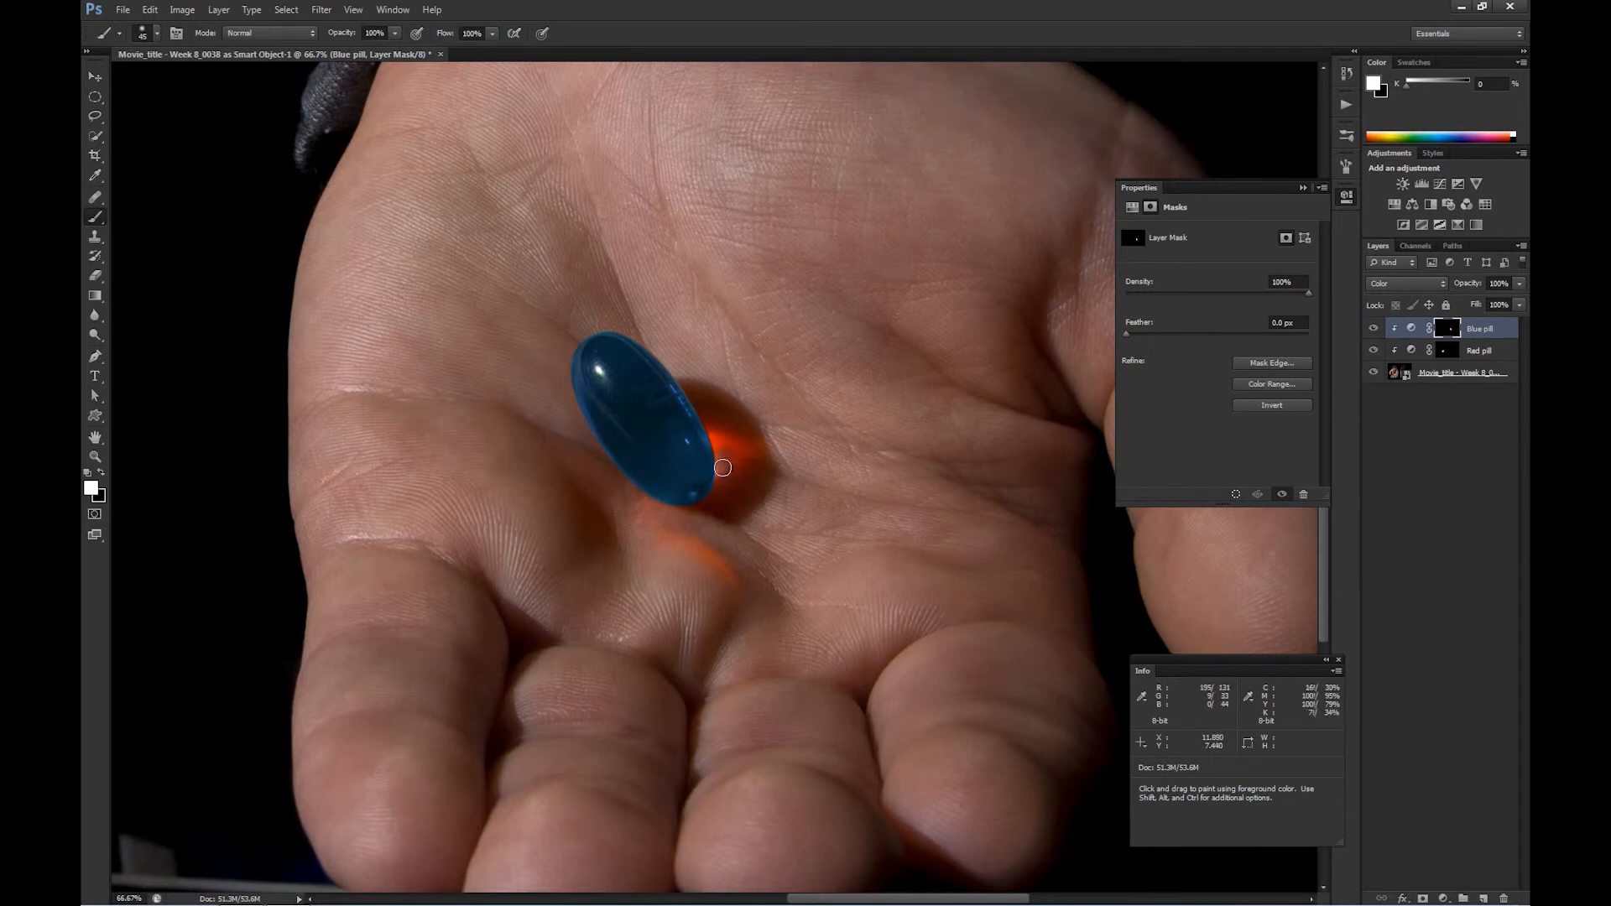
pyautogui.moveTo(714, 447)
pyautogui.mouseDown()
pyautogui.moveTo(689, 387)
pyautogui.moveTo(727, 404)
pyautogui.moveTo(698, 398)
pyautogui.moveTo(733, 422)
pyautogui.moveTo(678, 391)
pyautogui.moveTo(740, 410)
pyautogui.moveTo(710, 410)
pyautogui.moveTo(745, 455)
pyautogui.moveTo(732, 411)
pyautogui.moveTo(737, 463)
pyautogui.moveTo(715, 459)
pyautogui.moveTo(719, 471)
pyautogui.moveTo(741, 457)
pyautogui.moveTo(750, 475)
pyautogui.moveTo(734, 421)
pyautogui.moveTo(757, 432)
pyautogui.moveTo(725, 399)
pyautogui.moveTo(768, 456)
pyautogui.moveTo(734, 441)
pyautogui.moveTo(719, 494)
pyautogui.moveTo(694, 508)
pyautogui.moveTo(731, 522)
pyautogui.moveTo(760, 509)
pyautogui.moveTo(758, 480)
pyautogui.moveTo(708, 486)
pyautogui.moveTo(723, 470)
pyautogui.moveTo(740, 503)
pyautogui.moveTo(758, 461)
pyautogui.moveTo(744, 432)
pyautogui.moveTo(732, 486)
pyautogui.mouseUp()
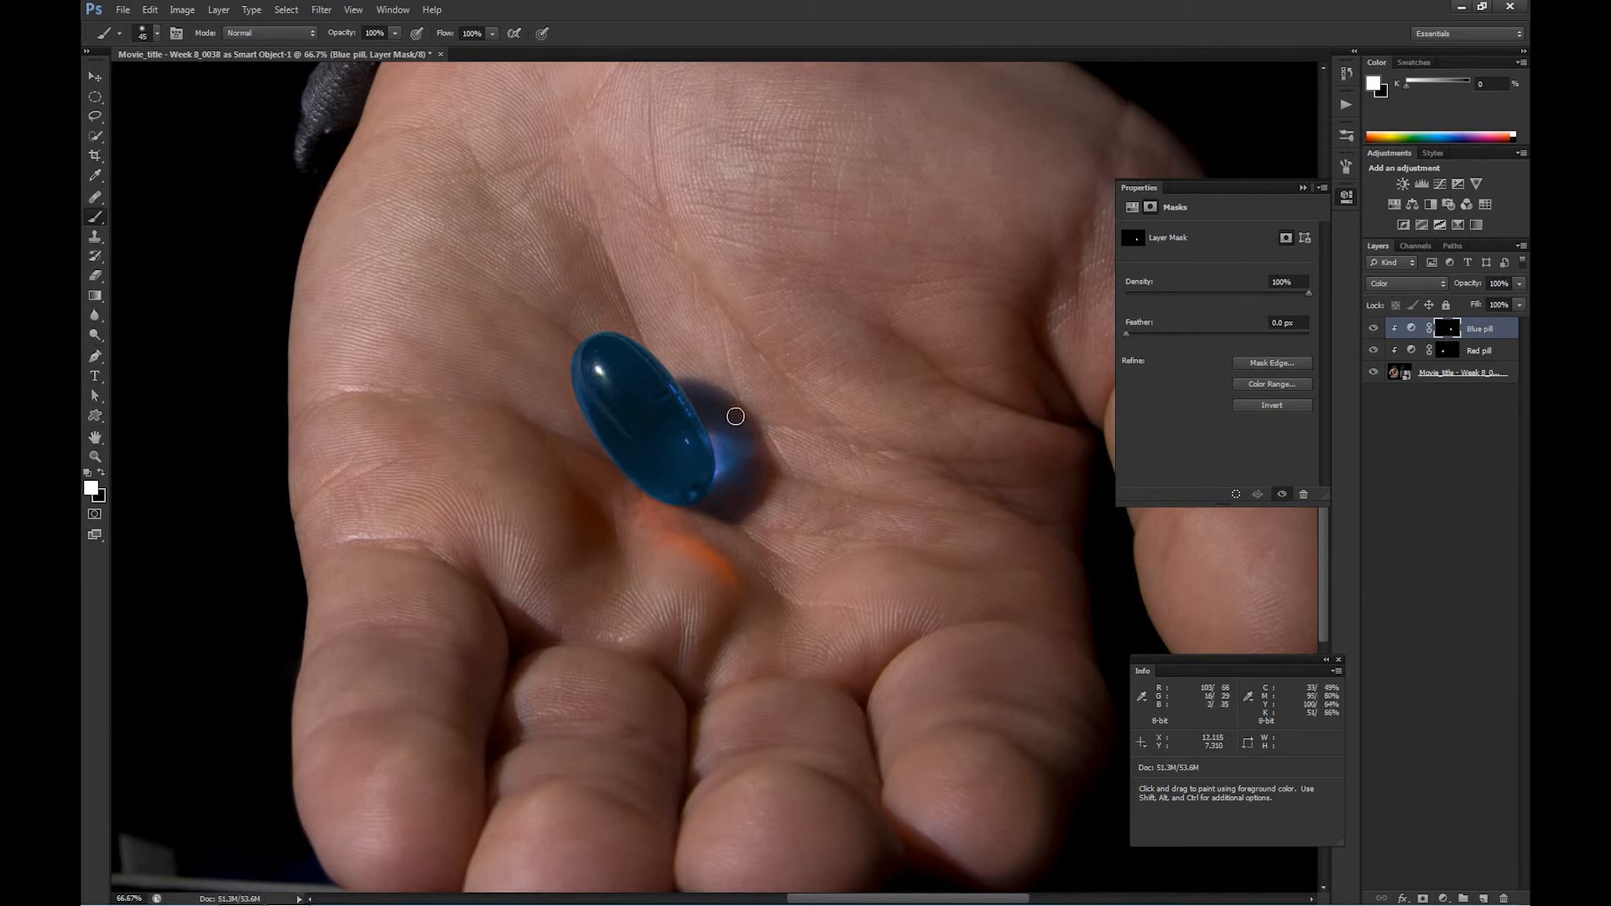
pyautogui.moveTo(735, 416)
pyautogui.mouseDown()
pyautogui.moveTo(699, 386)
pyautogui.moveTo(741, 416)
pyautogui.mouseUp()
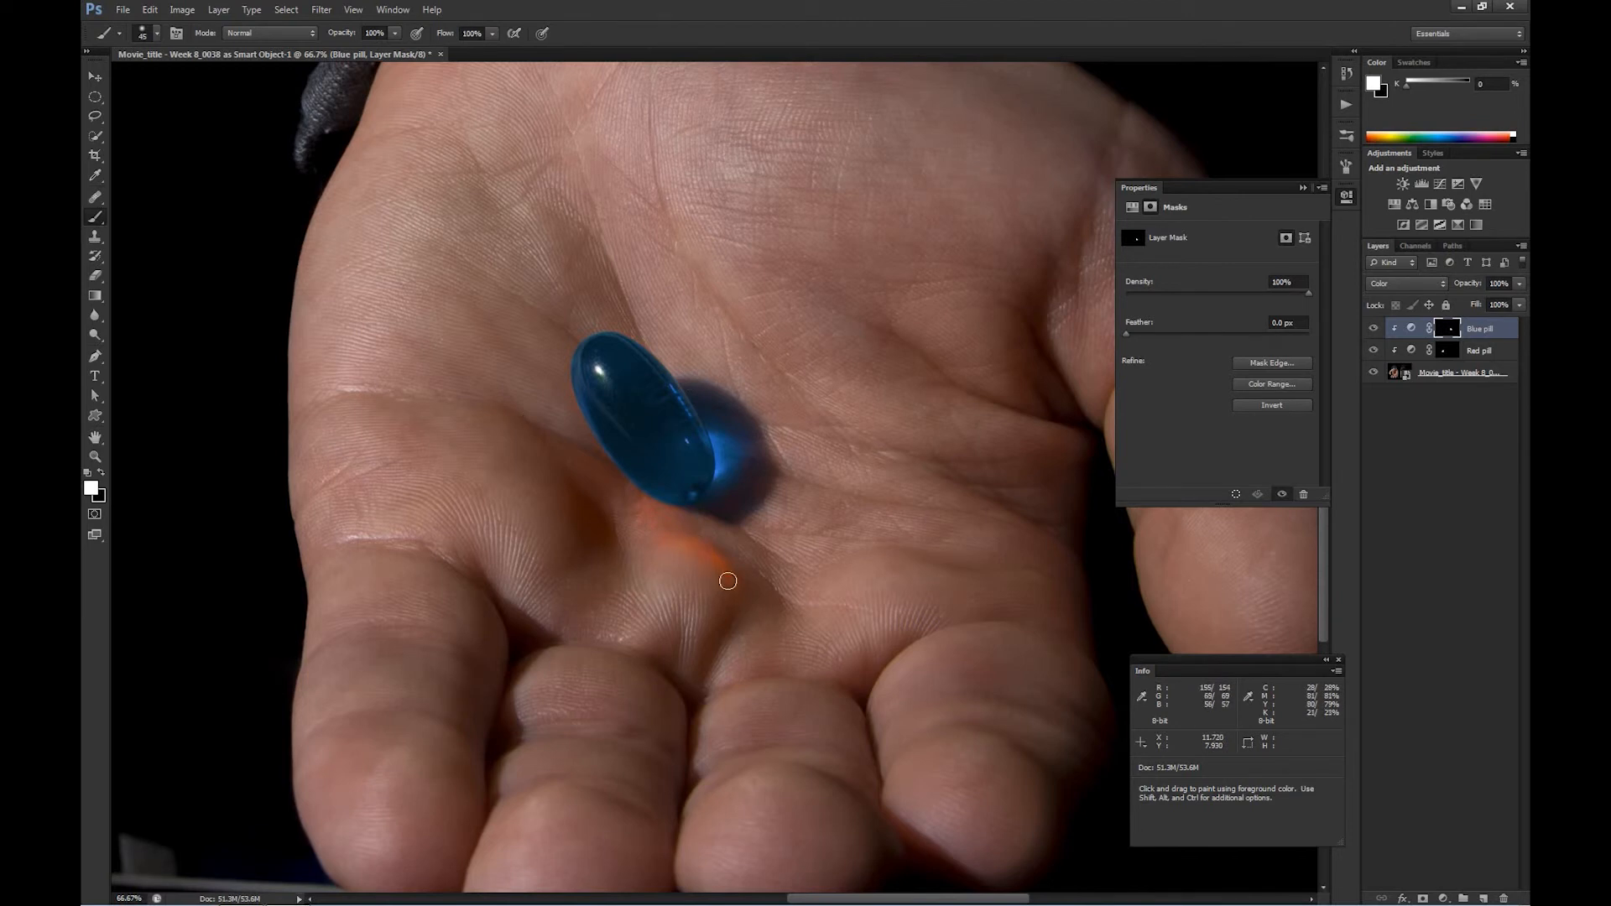
pyautogui.moveTo(702, 549); pyautogui.dragTo(723, 575)
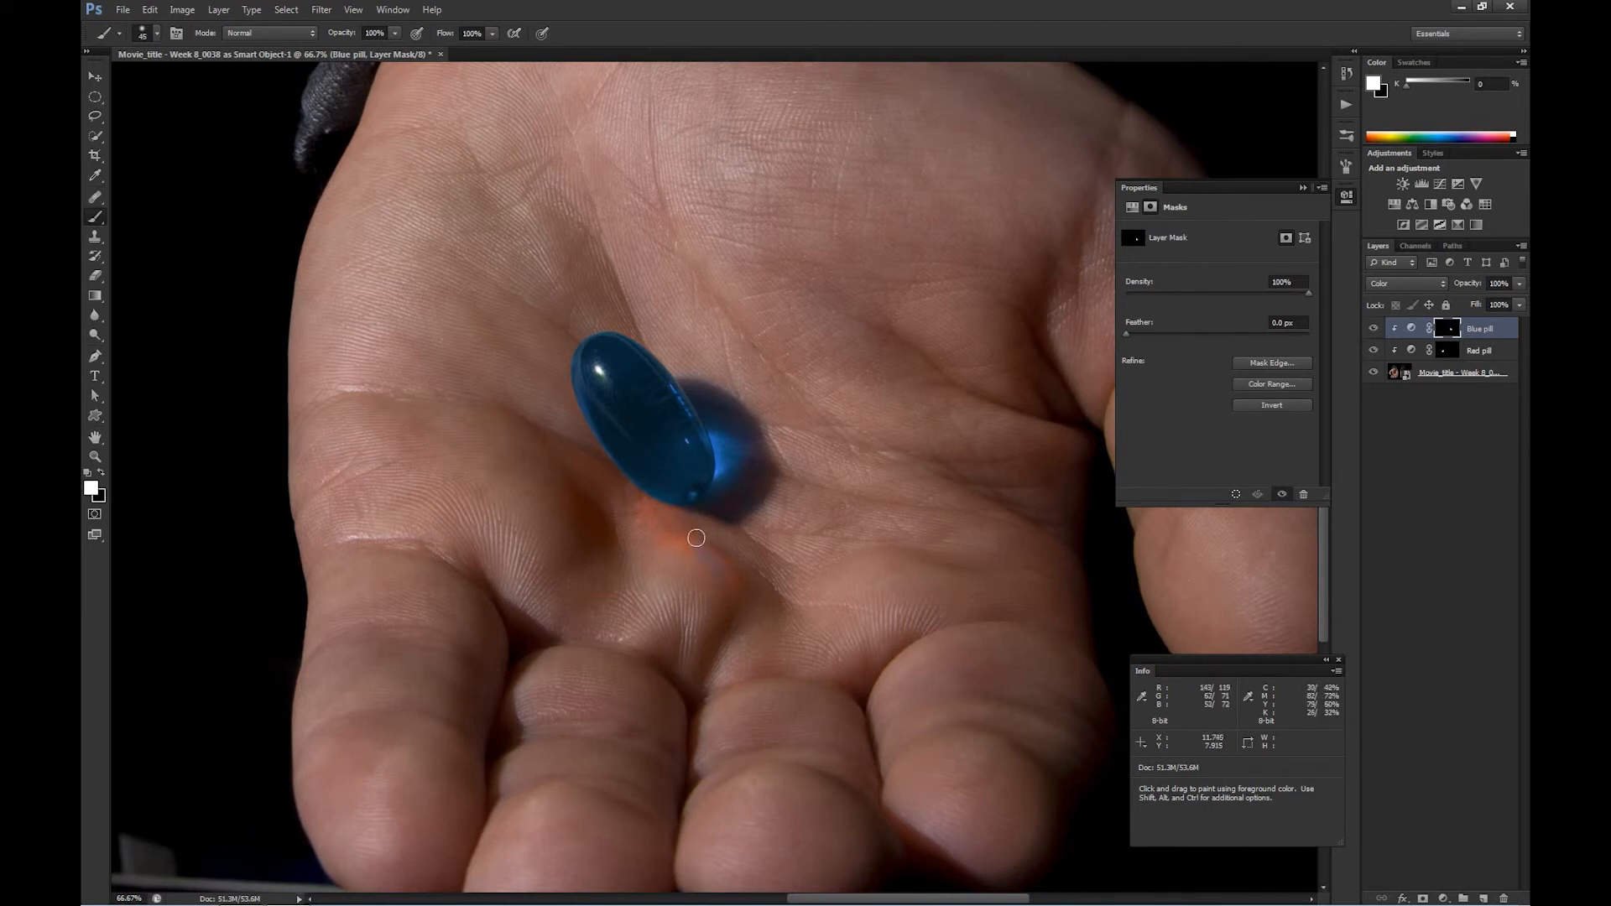
pyautogui.moveTo(673, 521); pyautogui.dragTo(651, 497)
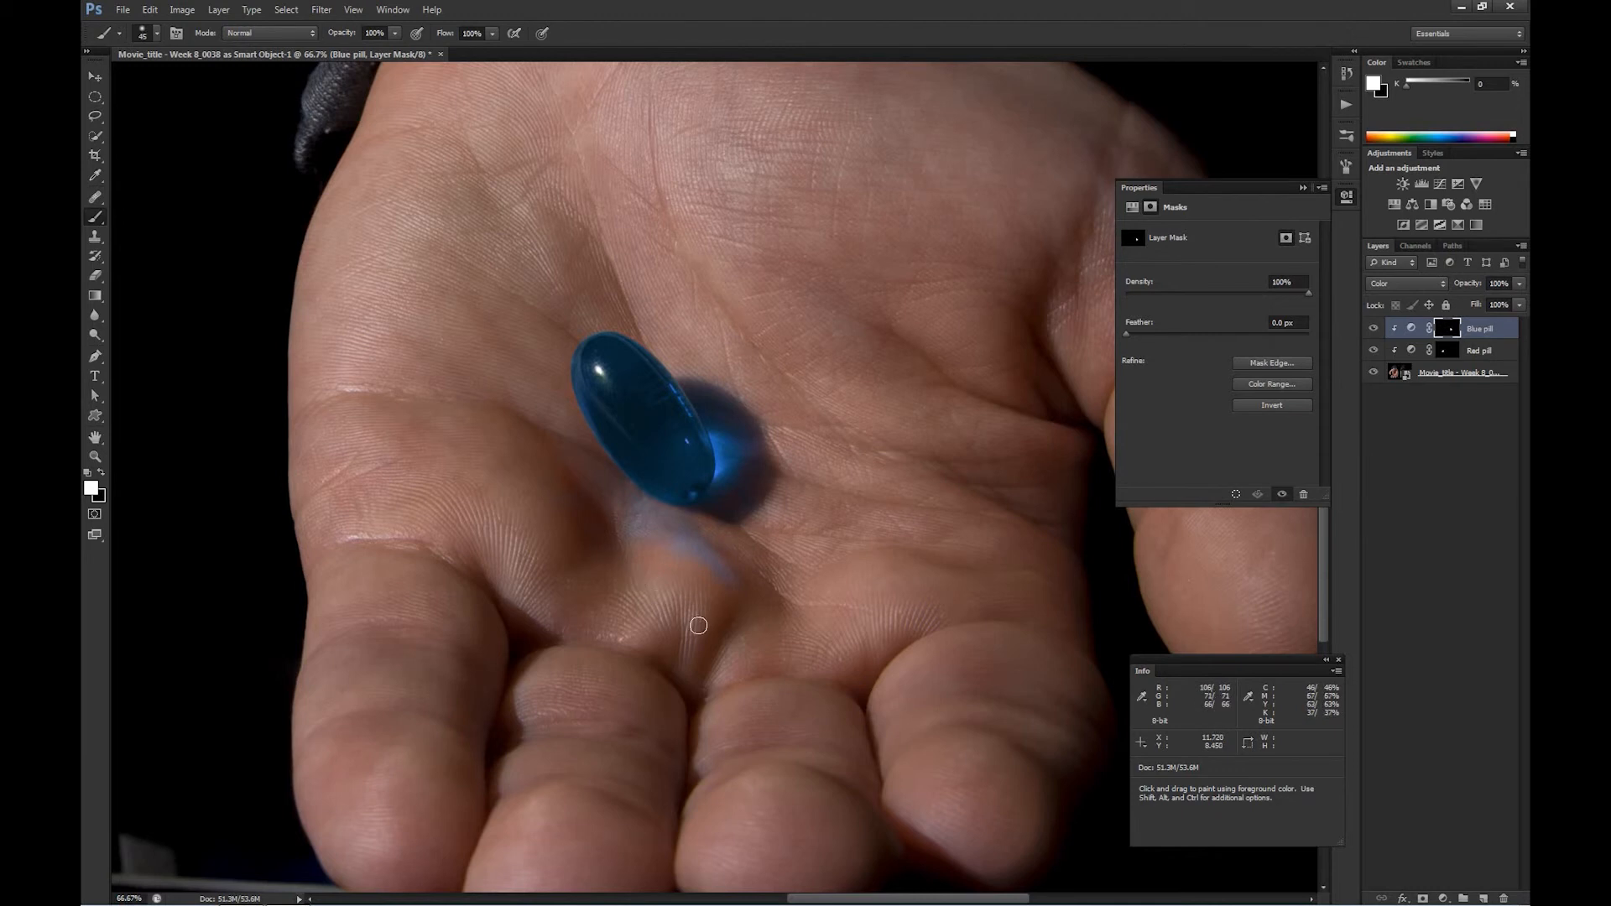
# Soften the Blue pill layer mask with a Gaussian Blur of about 2.8 pixels radius
pyautogui.hotkey('ctrl', '-')
pyautogui.hotkey('ctrl', '-')
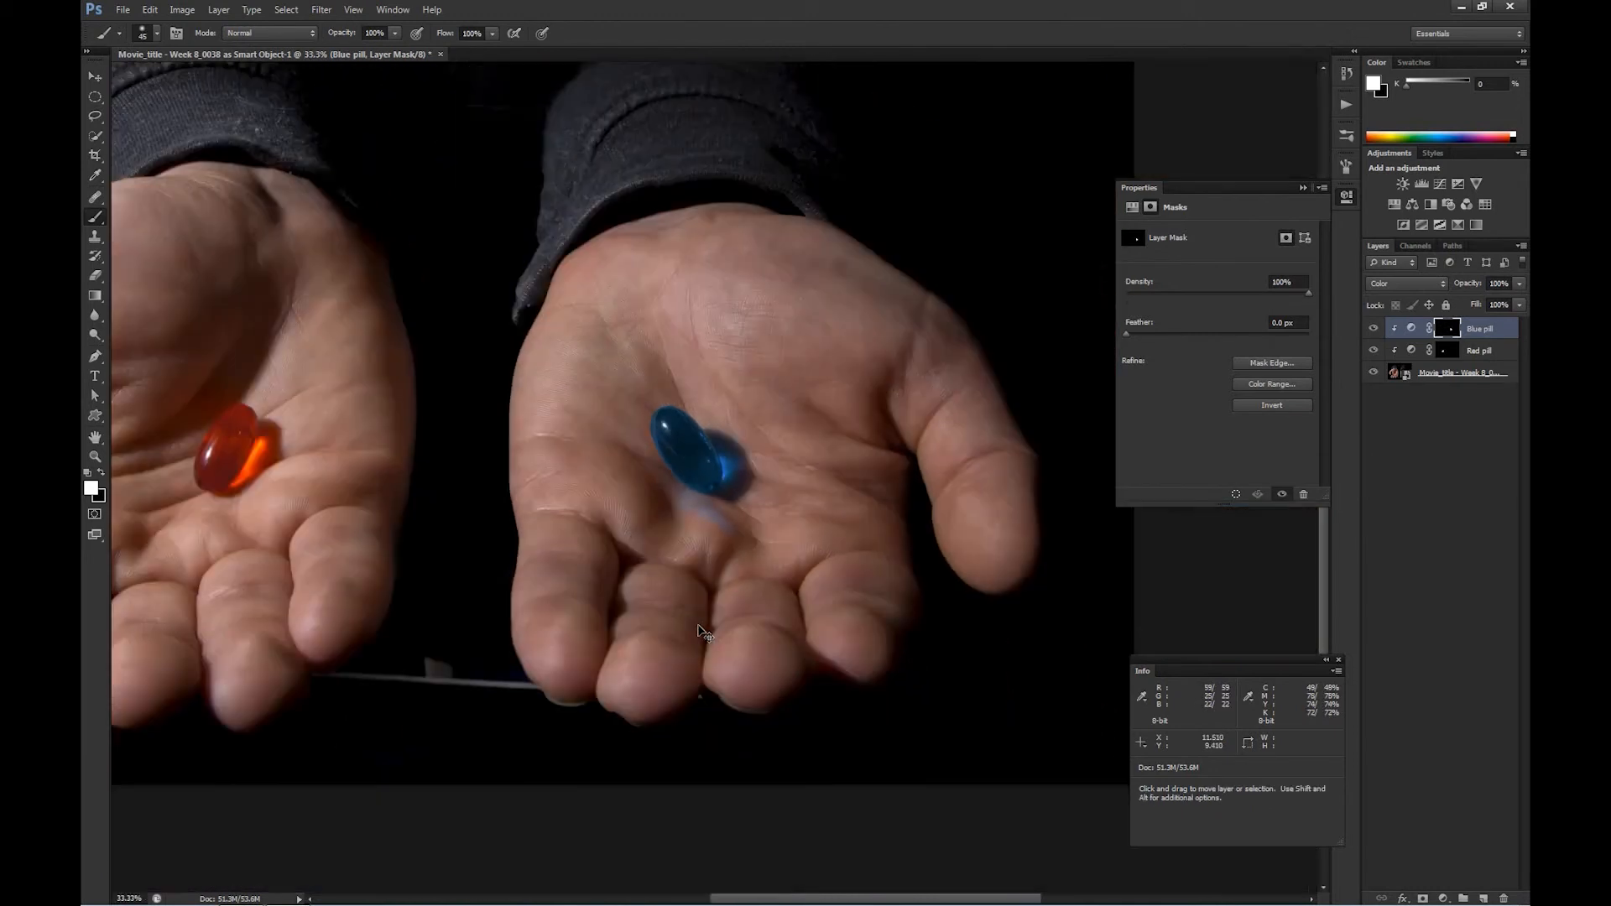
pyautogui.hotkey('ctrl', '-')
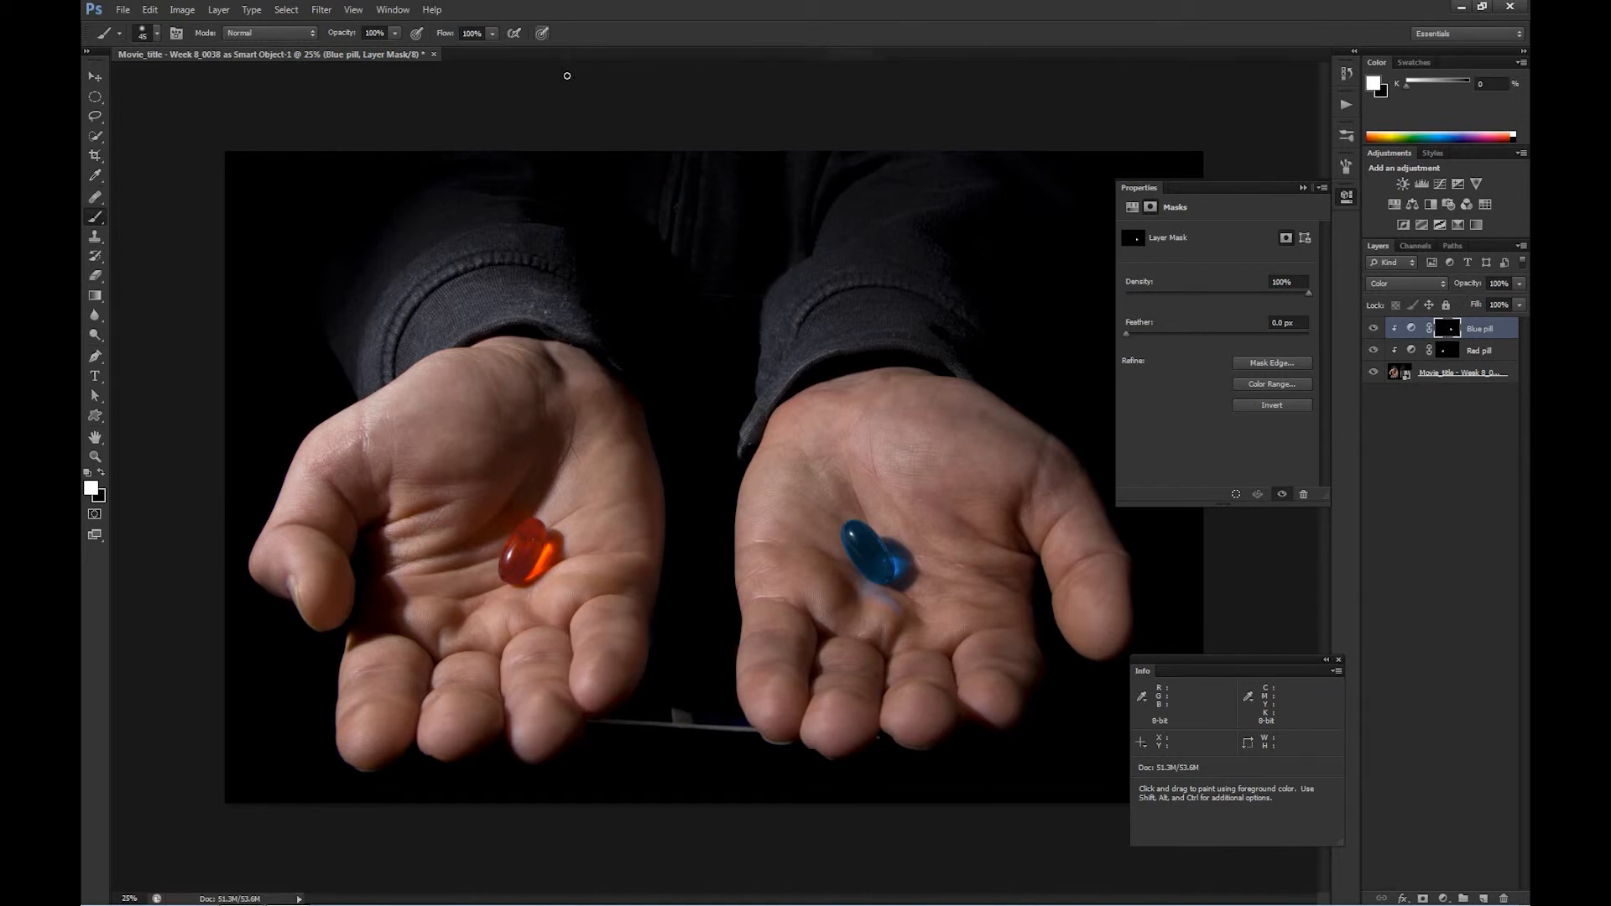
pyautogui.click(329, 10)
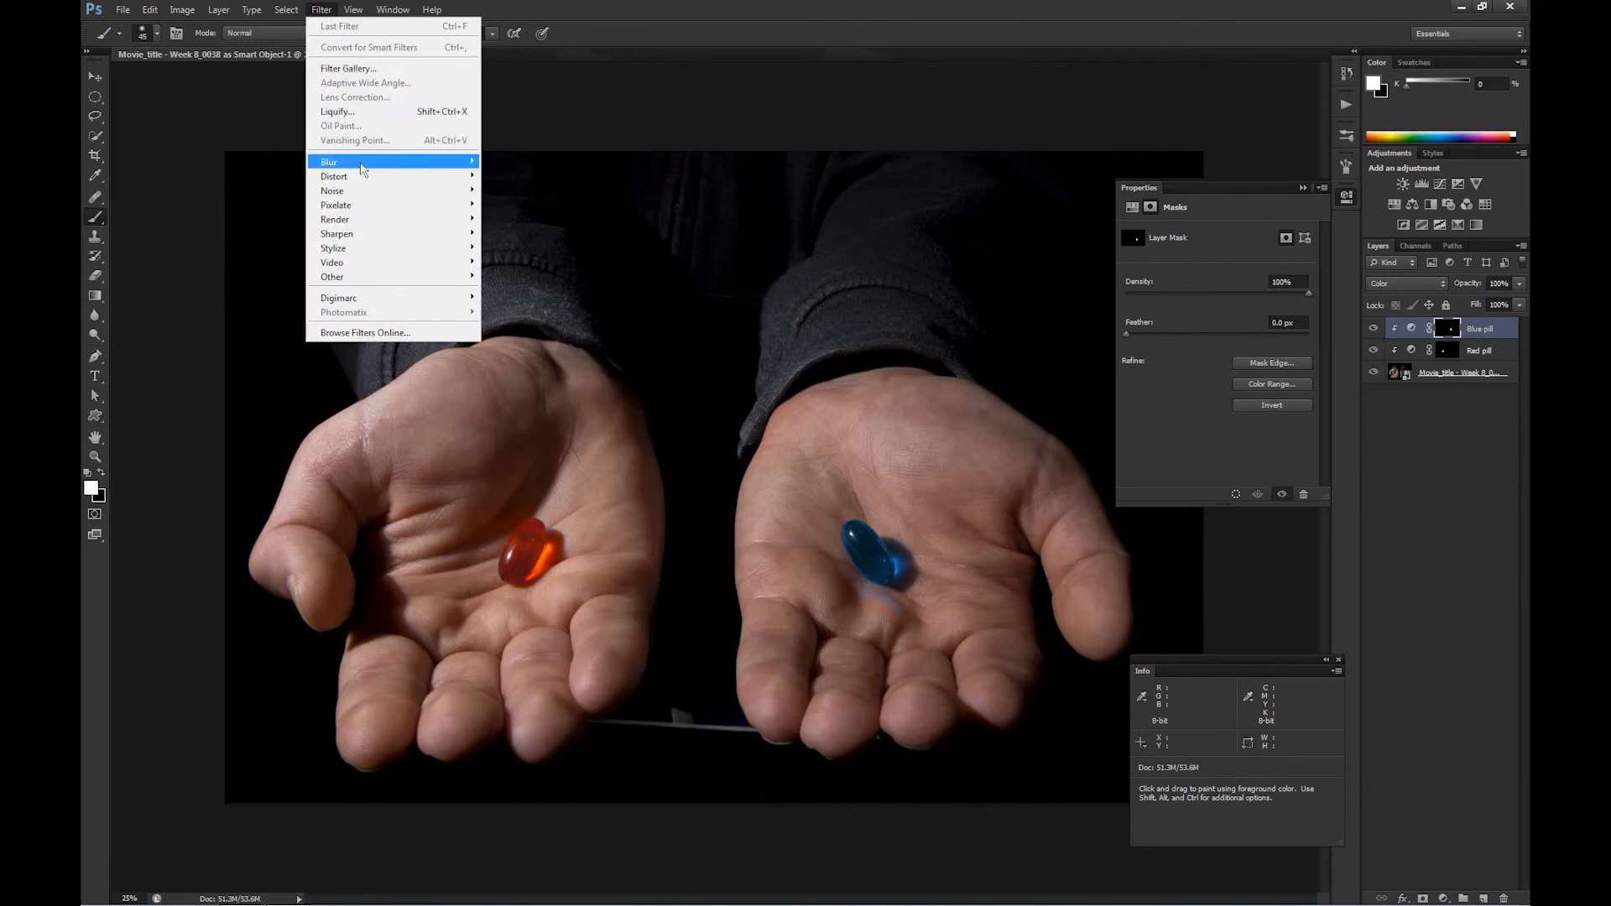
pyautogui.moveTo(391, 168)
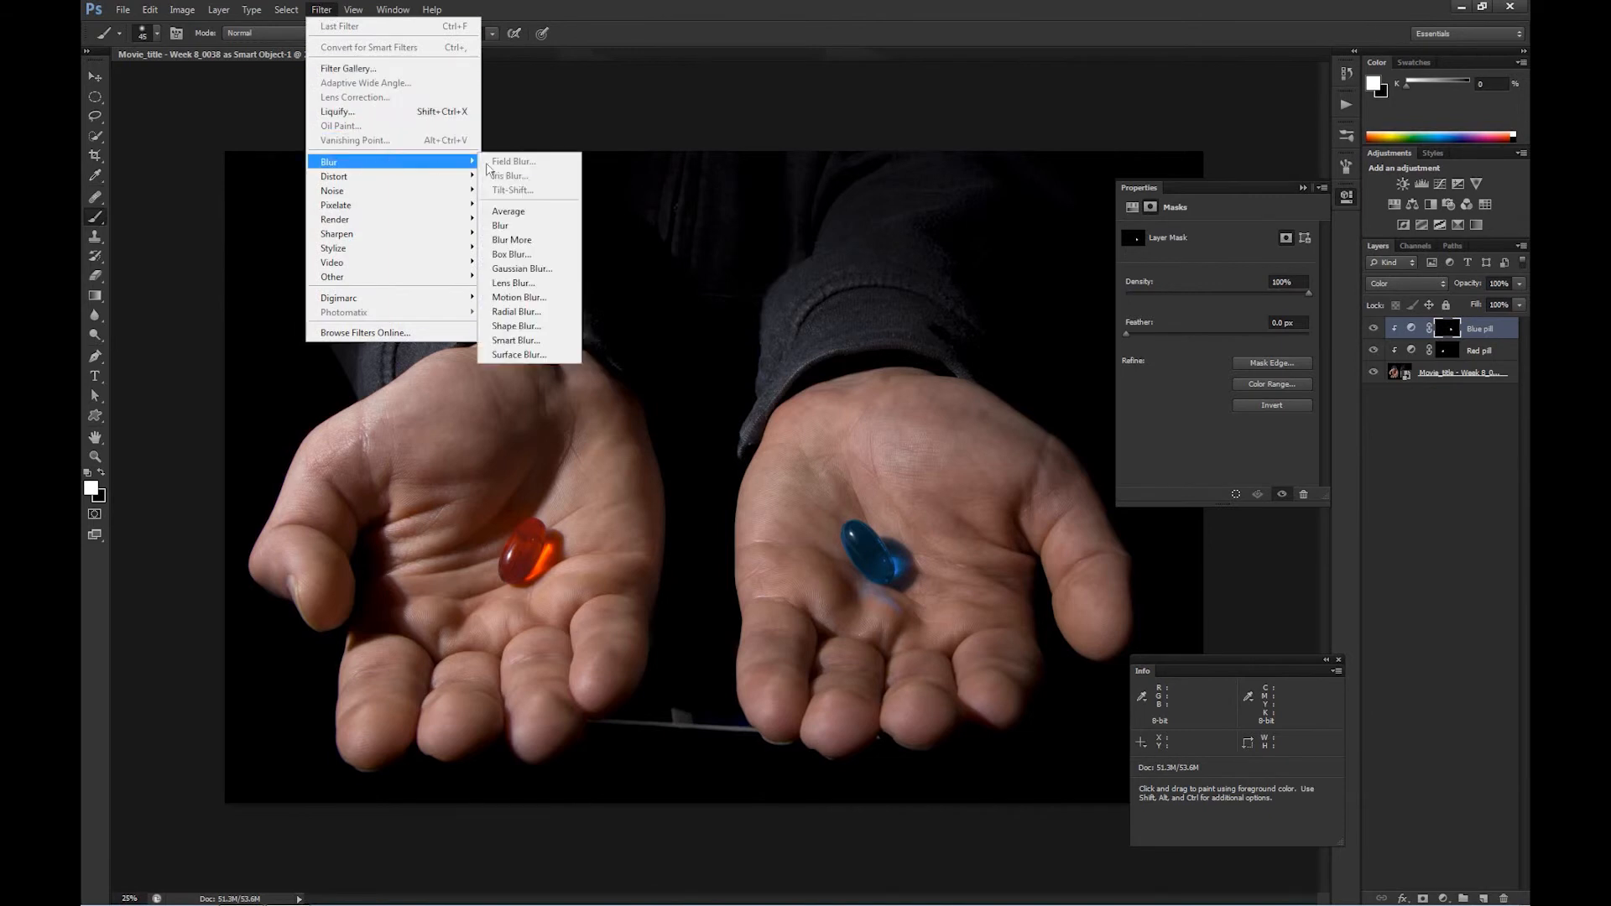
pyautogui.click(543, 270)
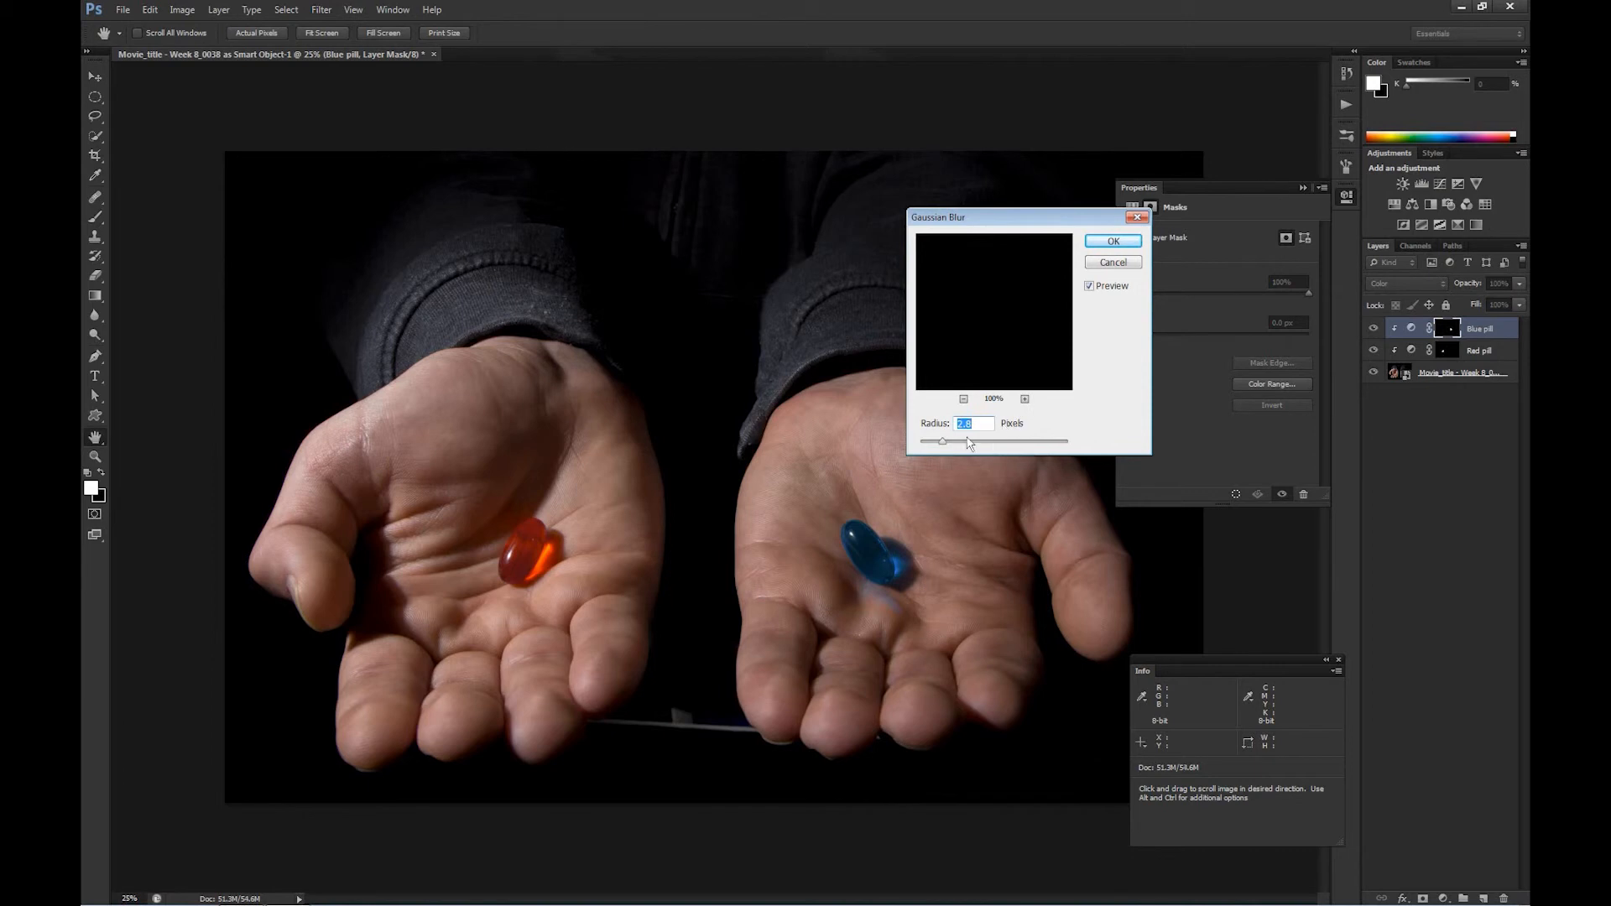
pyautogui.moveTo(942, 445); pyautogui.dragTo(939, 445)
pyautogui.hotkey('ctrl', '+')
pyautogui.hotkey('ctrl', '+')
pyautogui.hotkey('ctrl', '+')
pyautogui.hotkey('ctrl', '+')
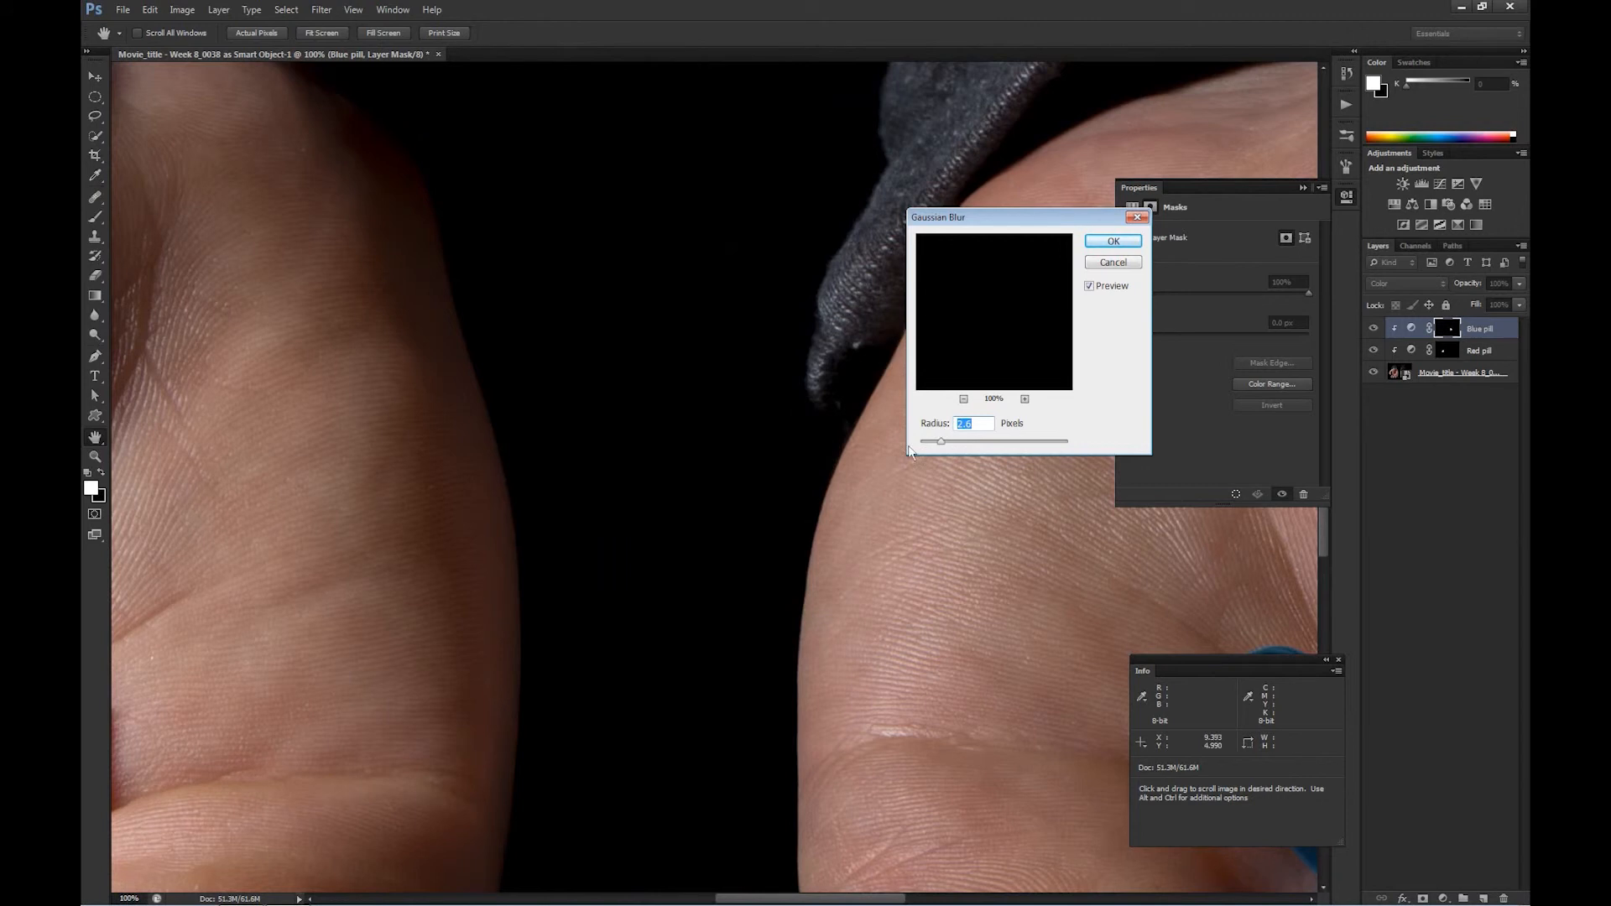
pyautogui.moveTo(913, 565); pyautogui.dragTo(497, 440)
pyautogui.moveTo(942, 444)
pyautogui.mouseDown()
pyautogui.moveTo(981, 444)
pyautogui.moveTo(953, 449)
pyautogui.mouseUp()
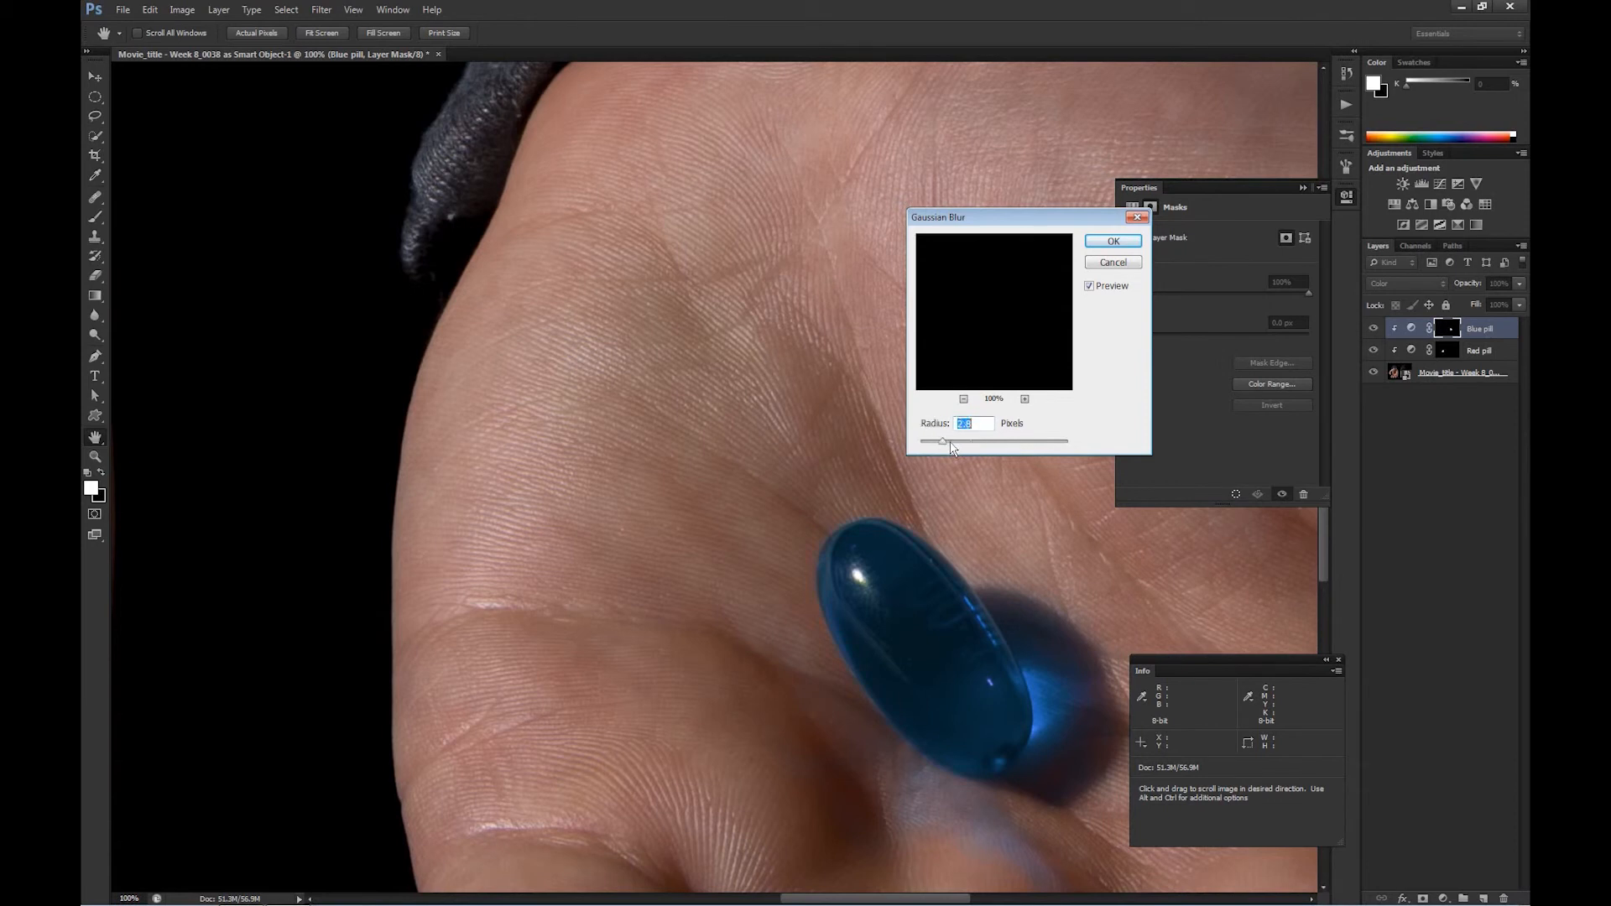
pyautogui.click(1114, 242)
pyautogui.press('b')
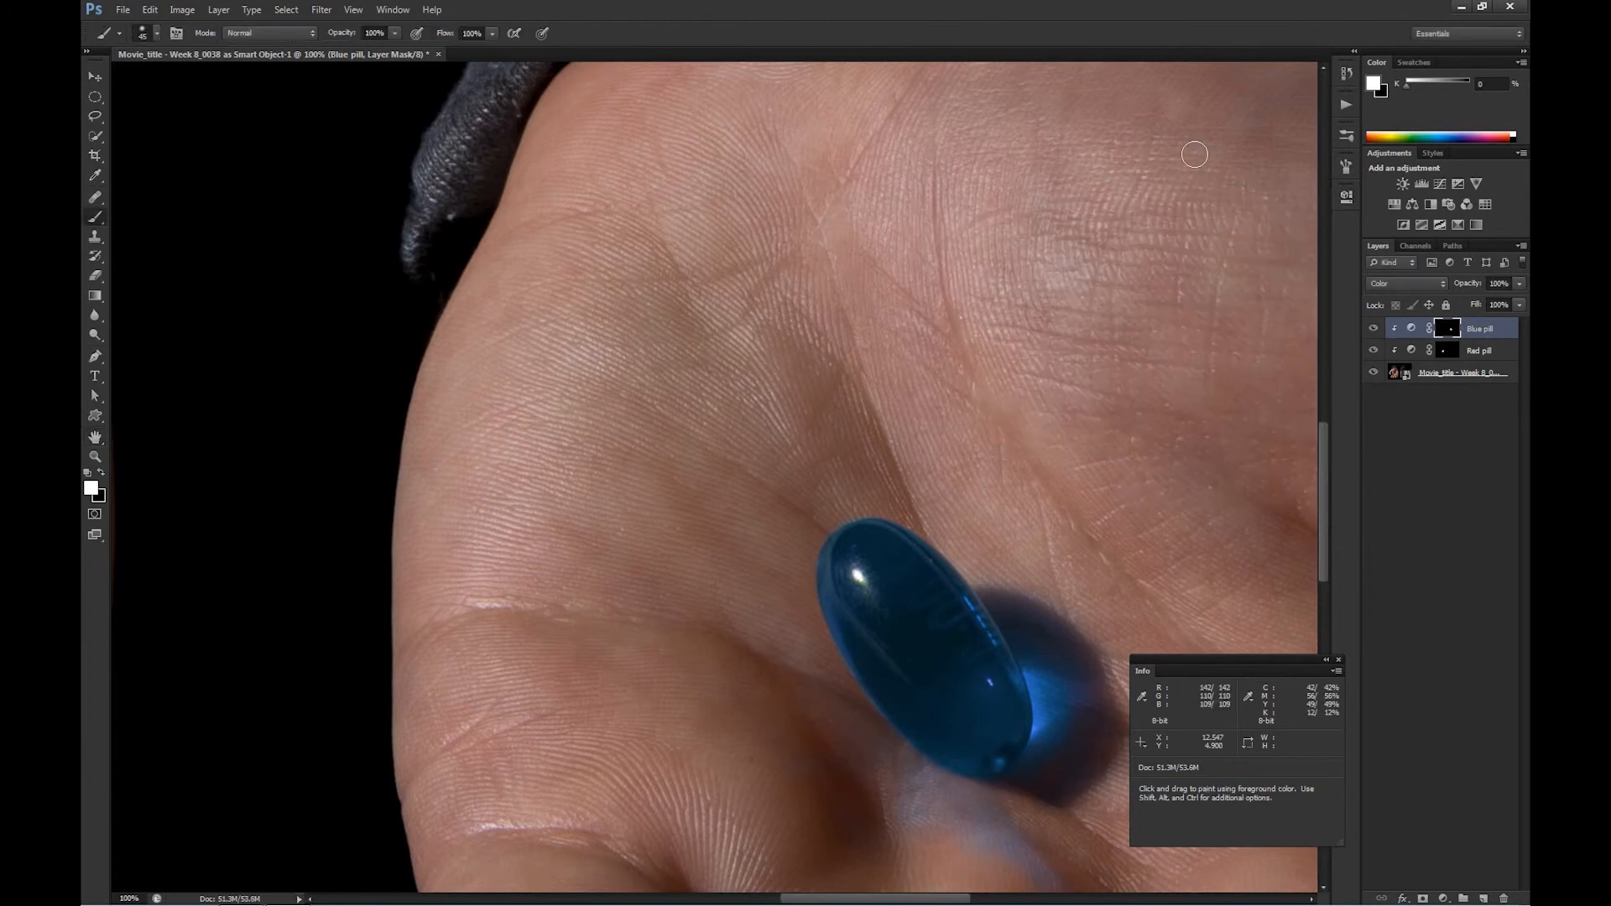
# Close the Info panel and add a Color Lookup adjustment layer using the TensionGreen.3DL 3DLUT file
pyautogui.hotkey('ctrl', '-')
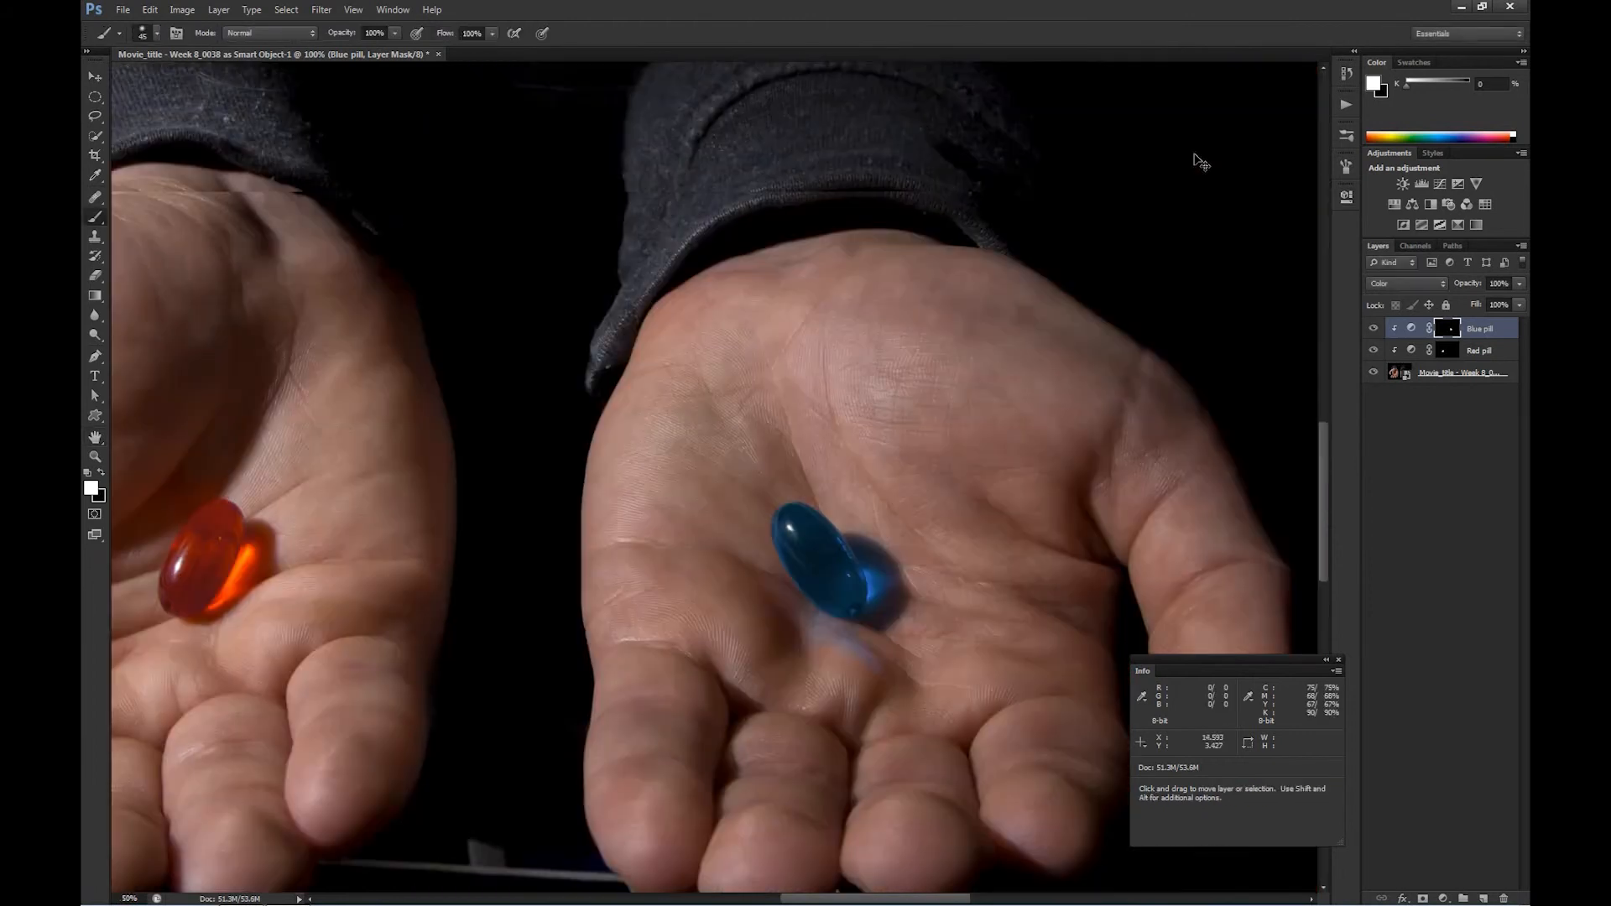
pyautogui.hotkey('ctrl', '-')
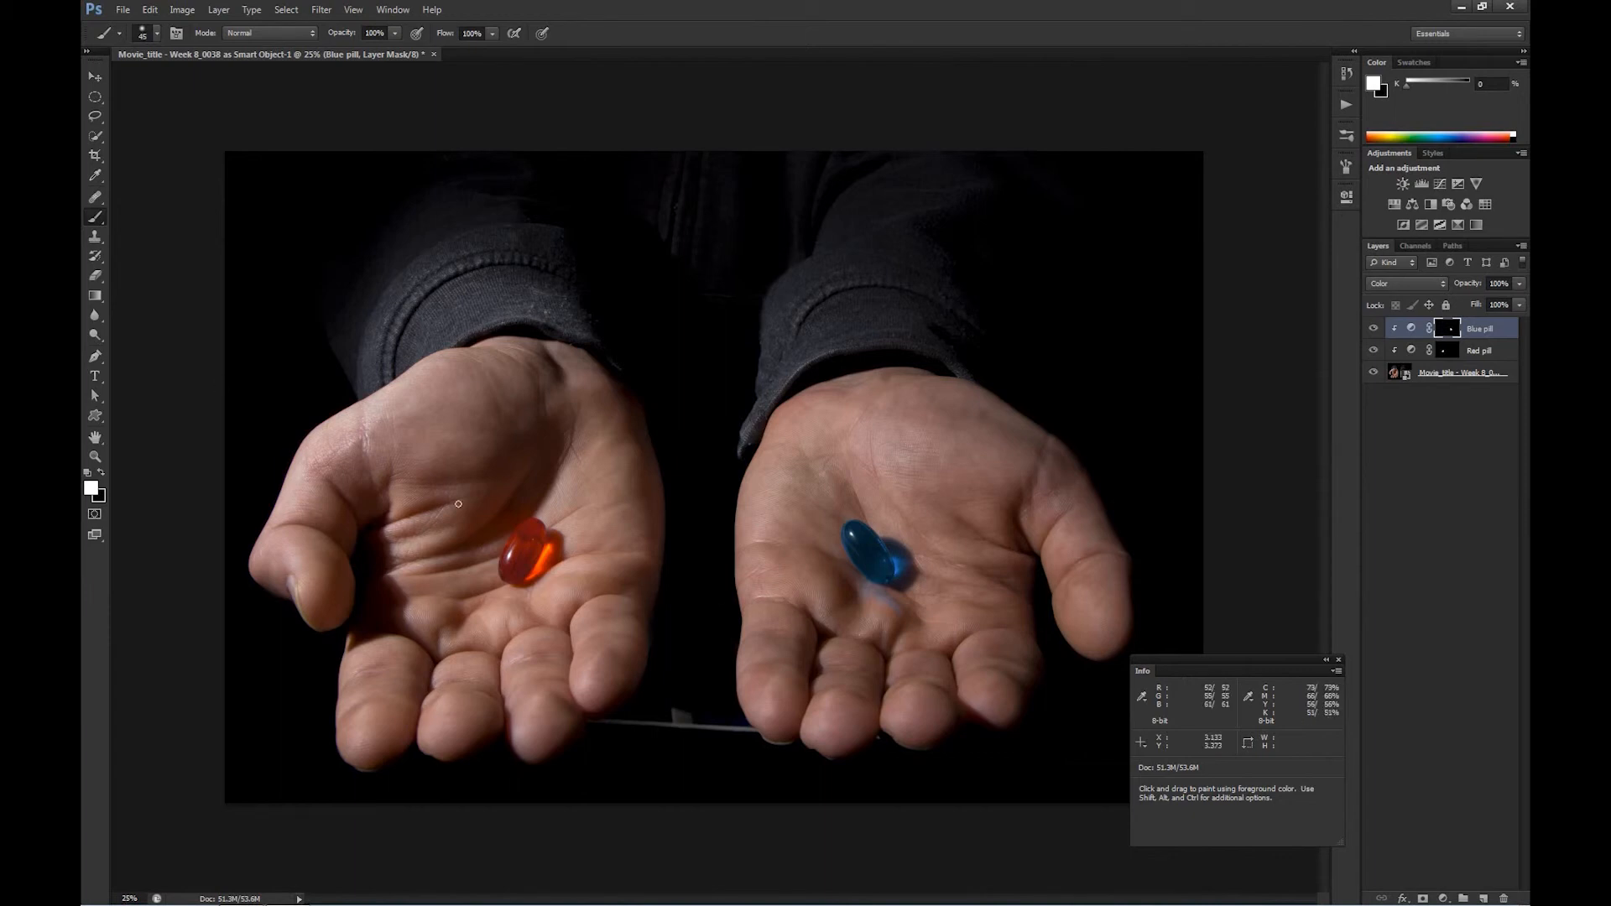
pyautogui.click(1337, 662)
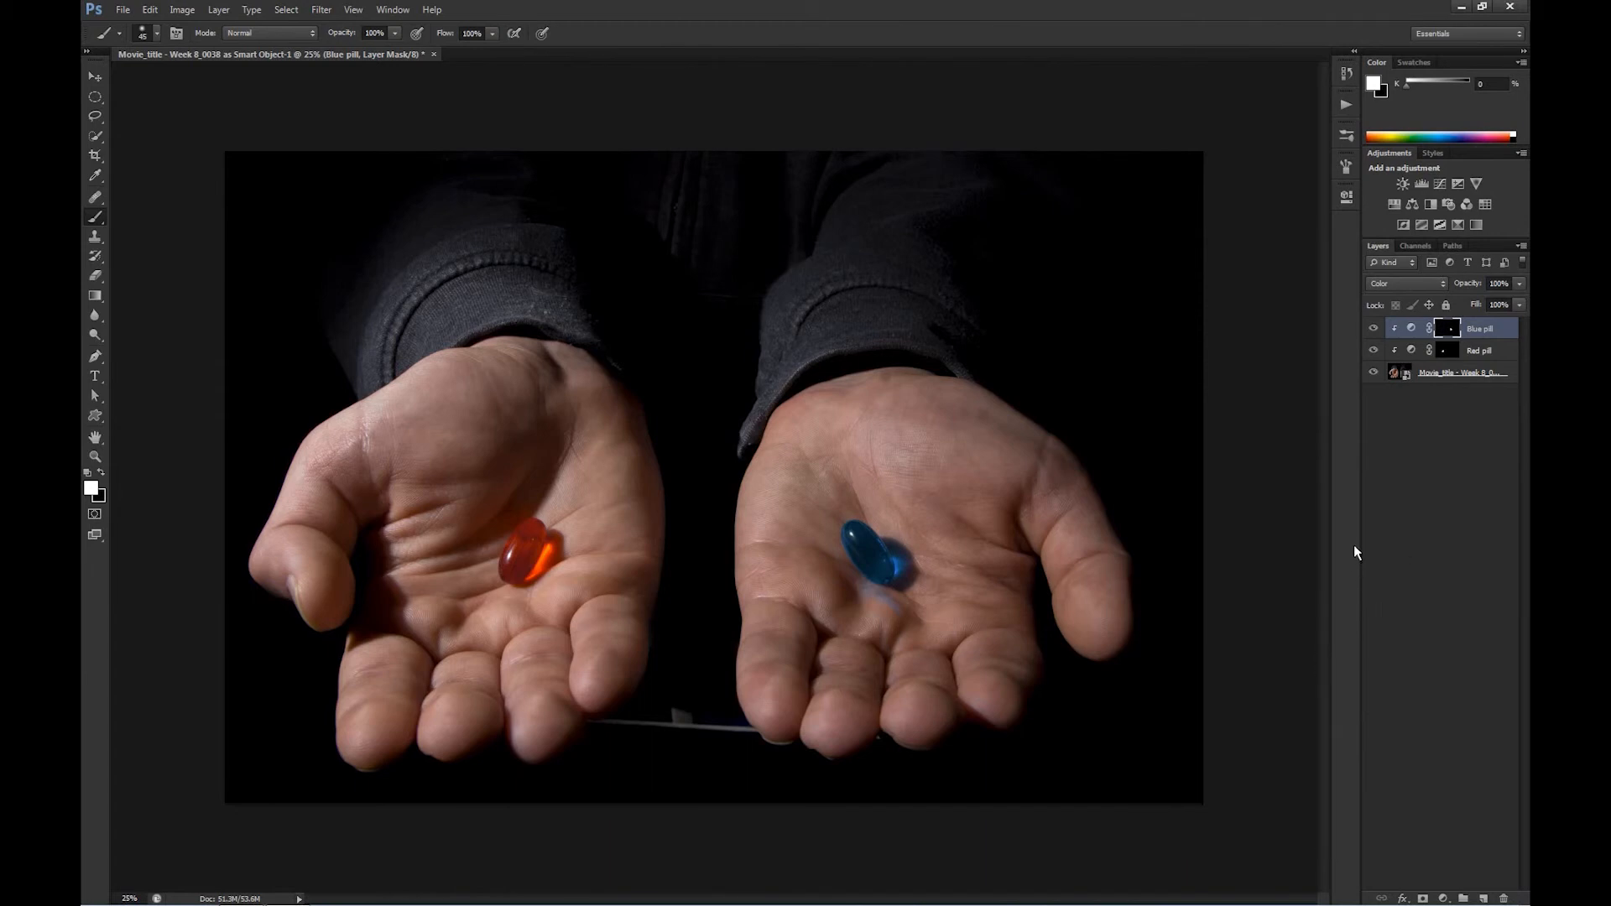
pyautogui.click(1444, 899)
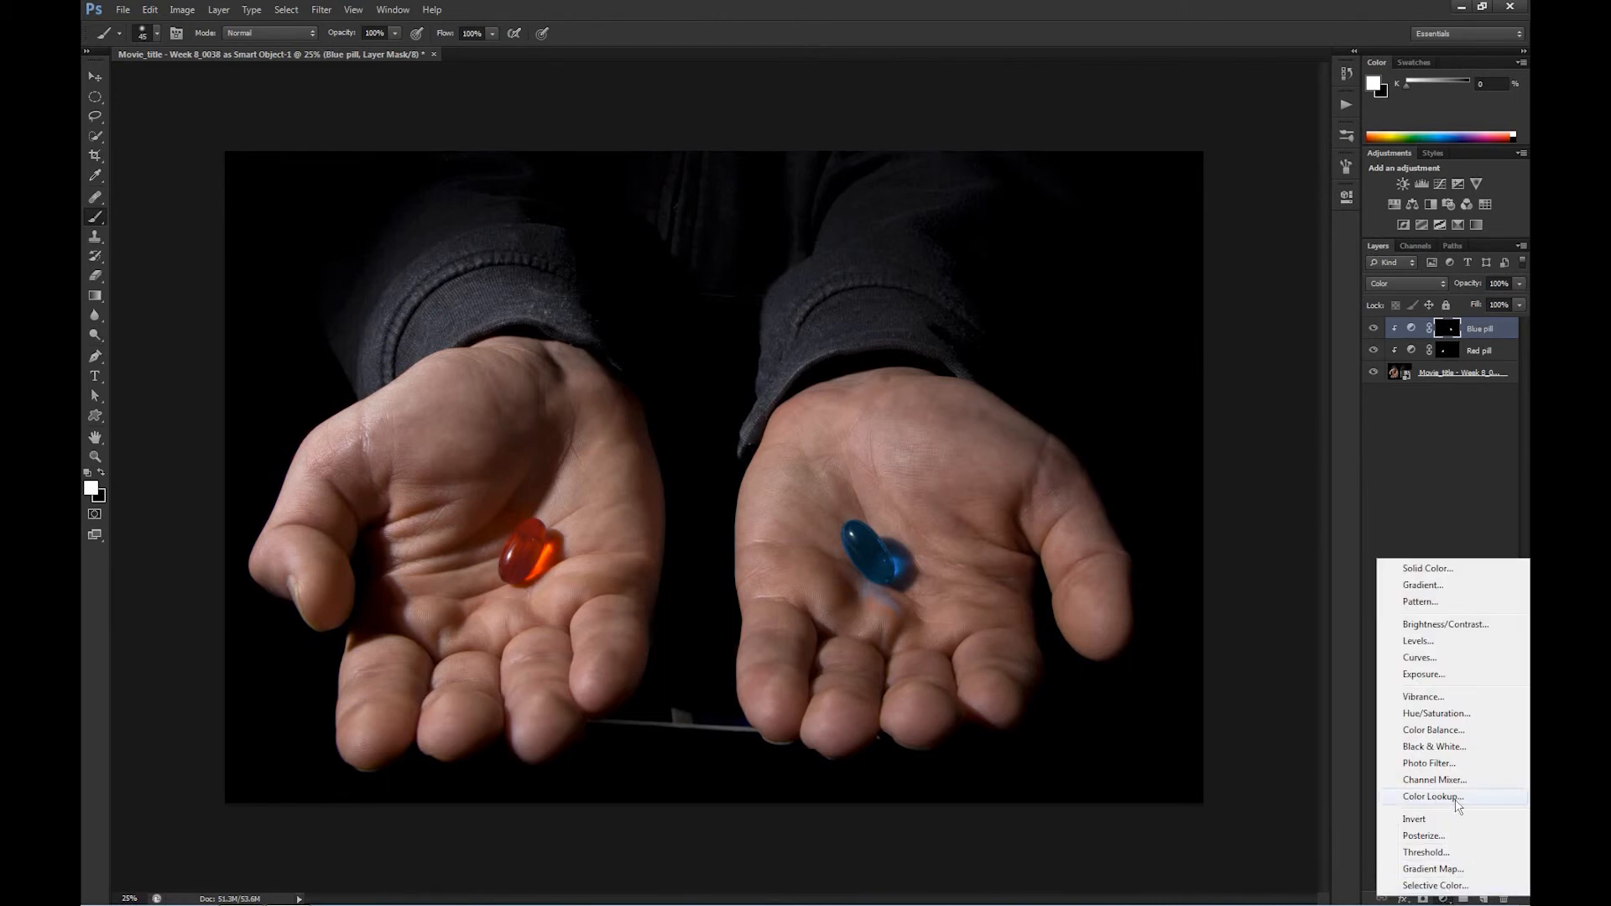
pyautogui.click(1456, 800)
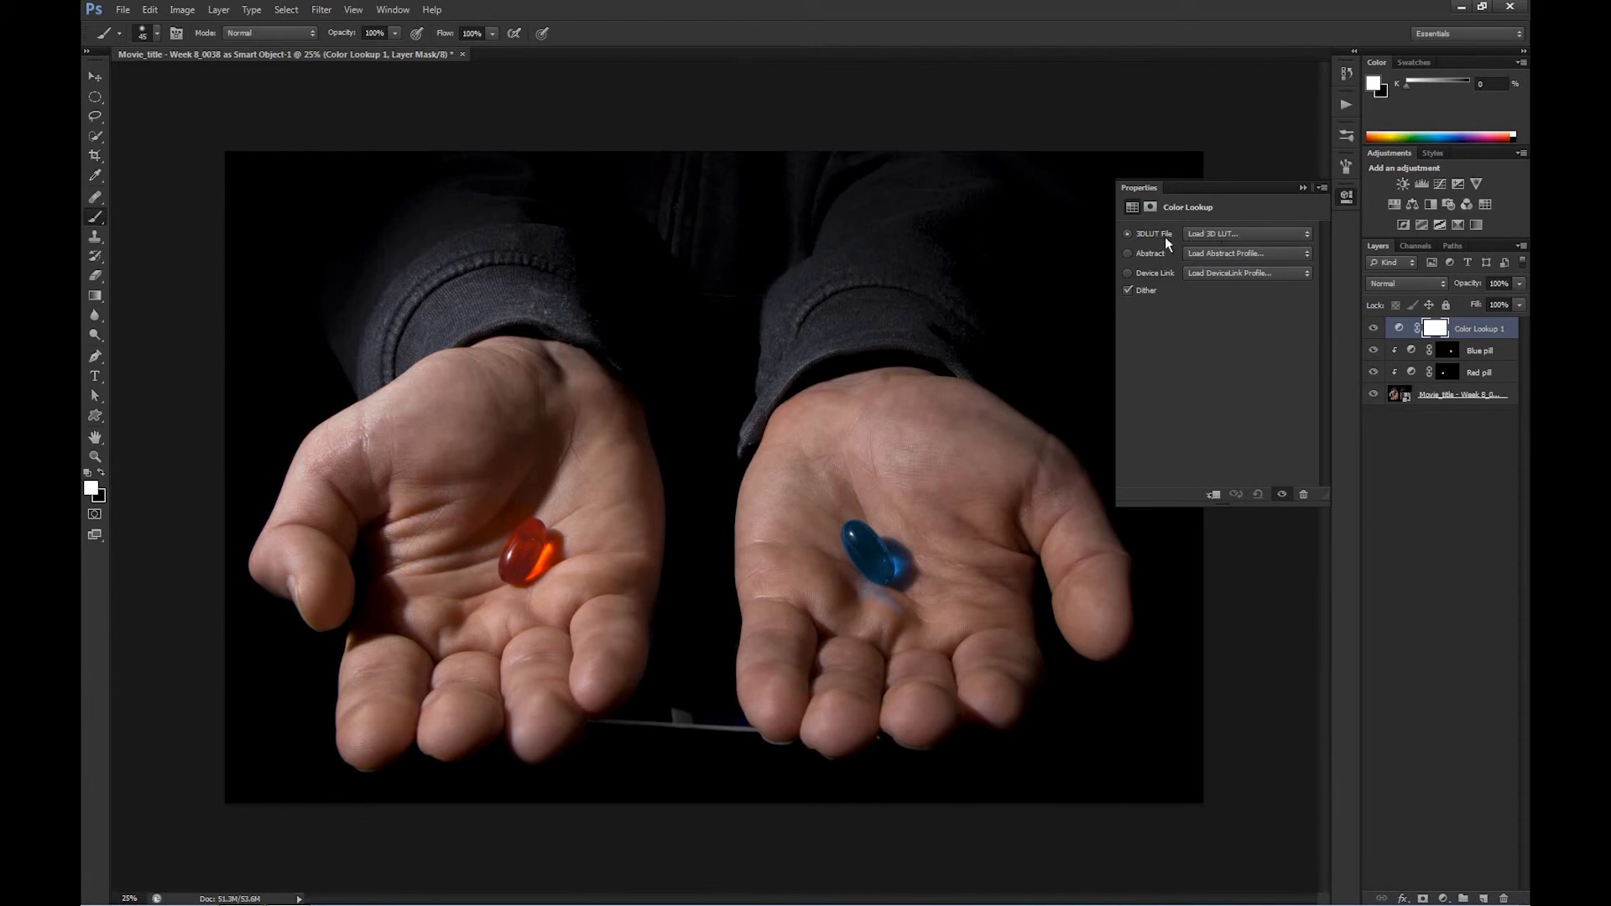
pyautogui.click(1307, 233)
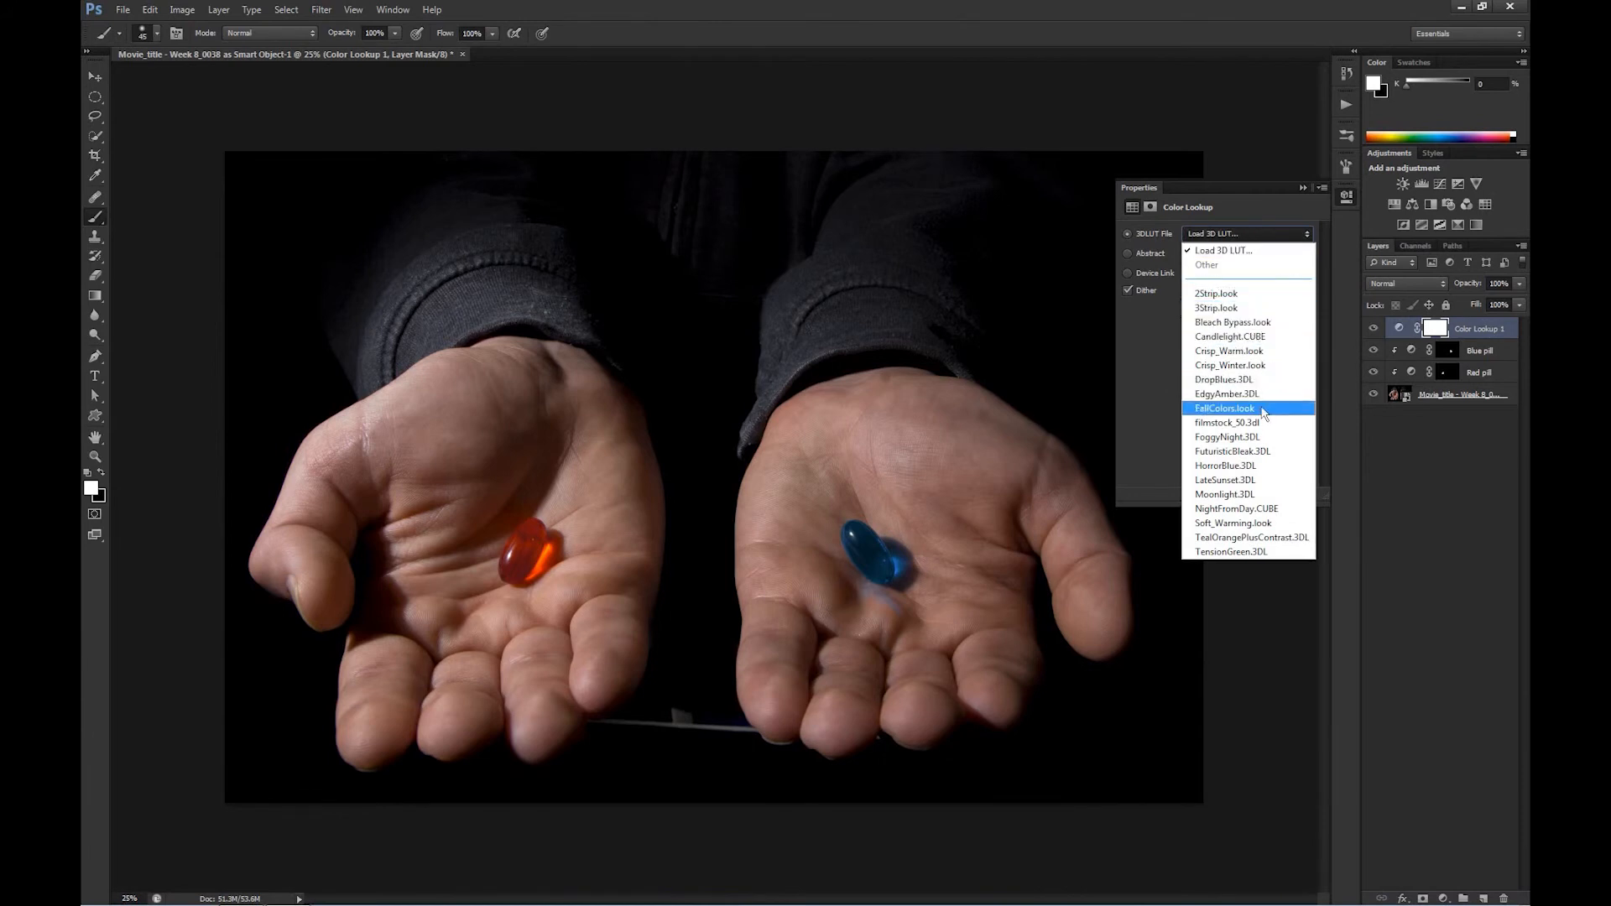
pyautogui.click(1266, 554)
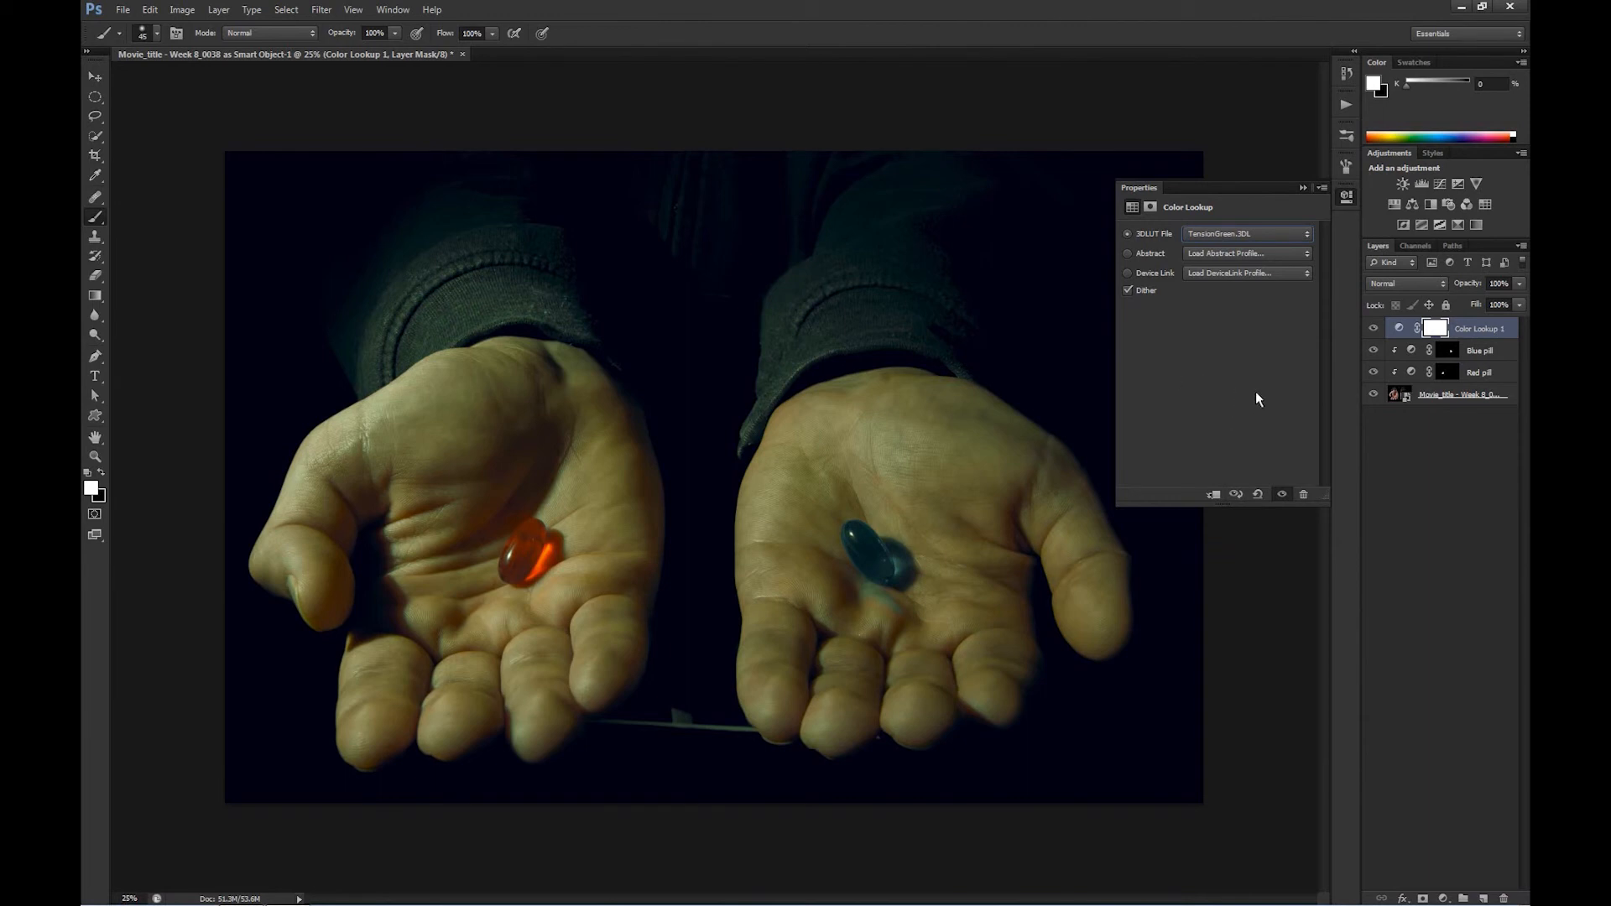
# Compare Darken and Multiply blending on the Color Lookup layer, keep Darken, and set its opacity to 66%
pyautogui.click(1442, 285)
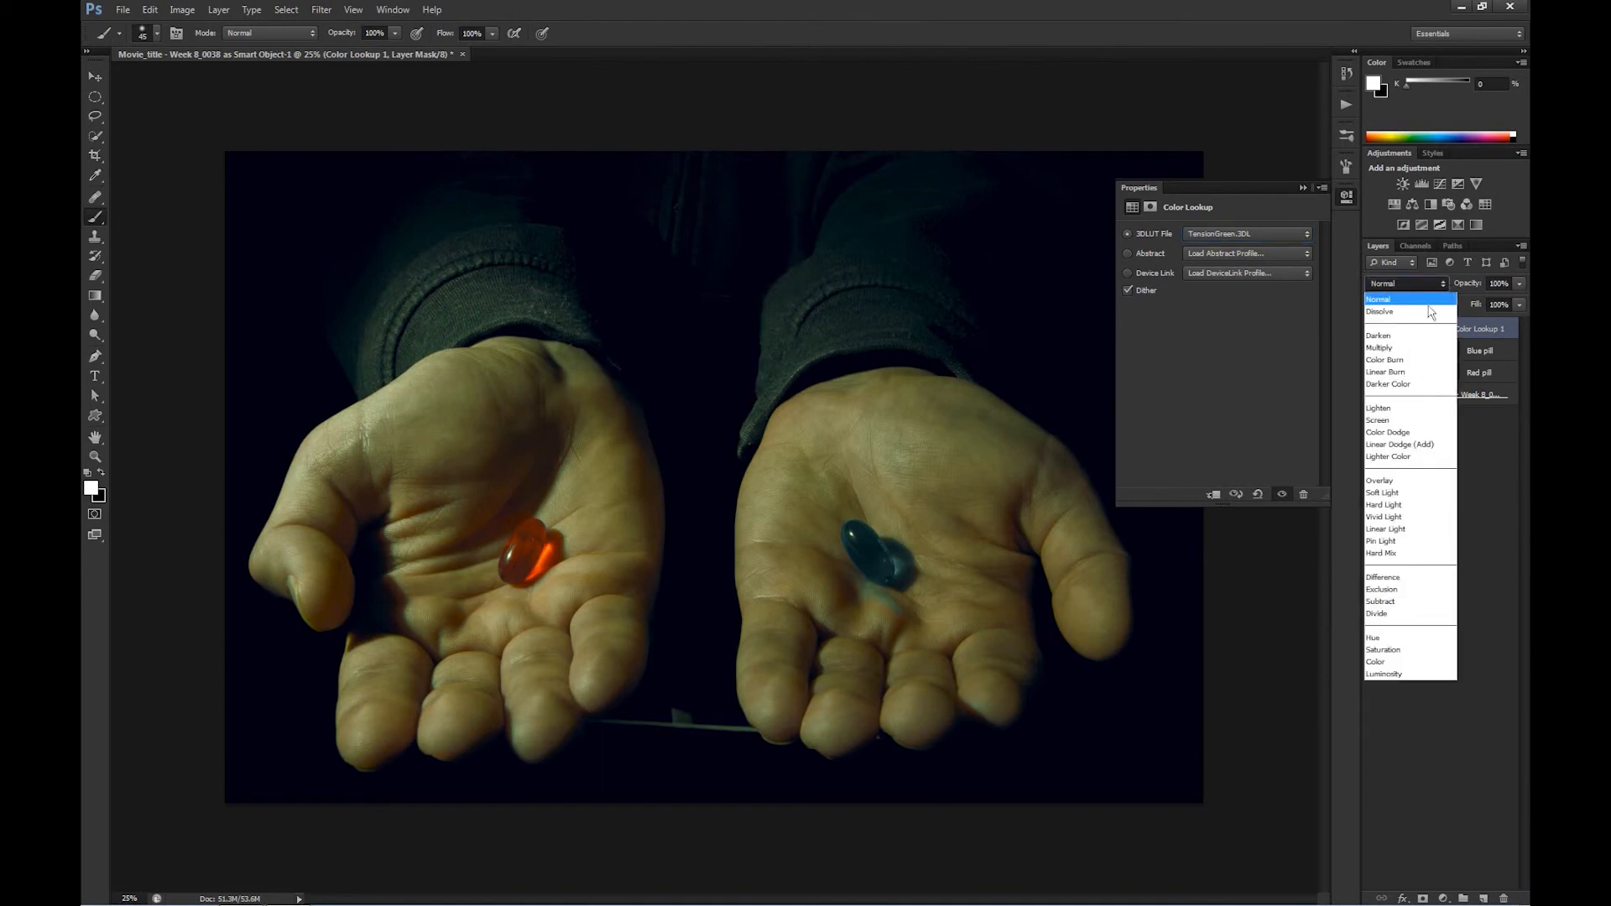
pyautogui.click(1399, 336)
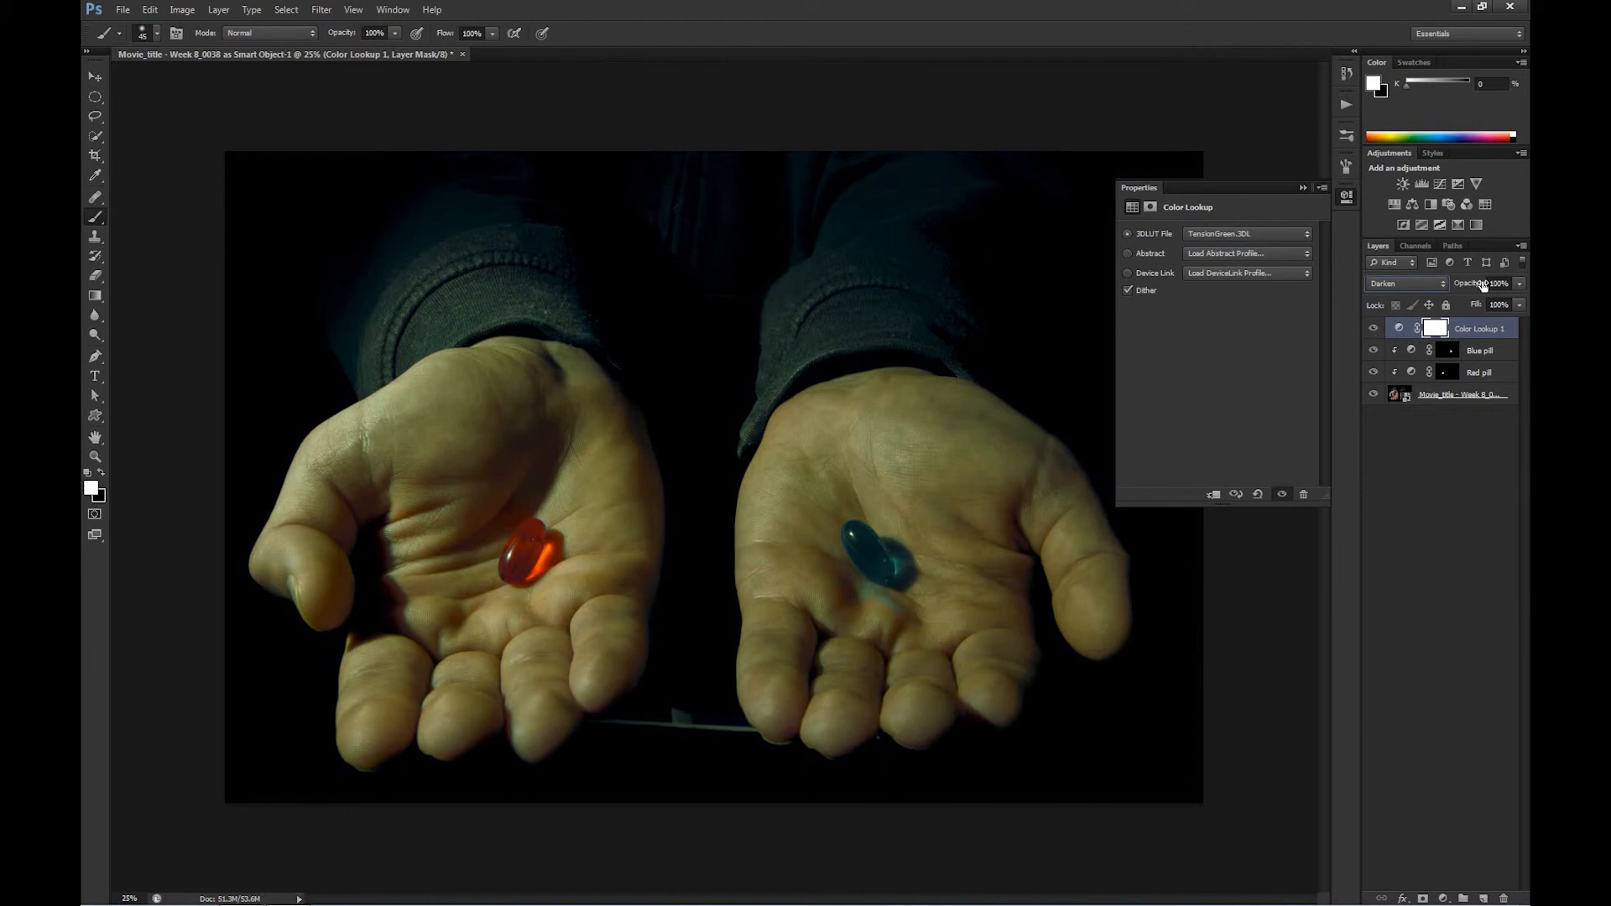
pyautogui.click(1436, 283)
pyautogui.click(1400, 349)
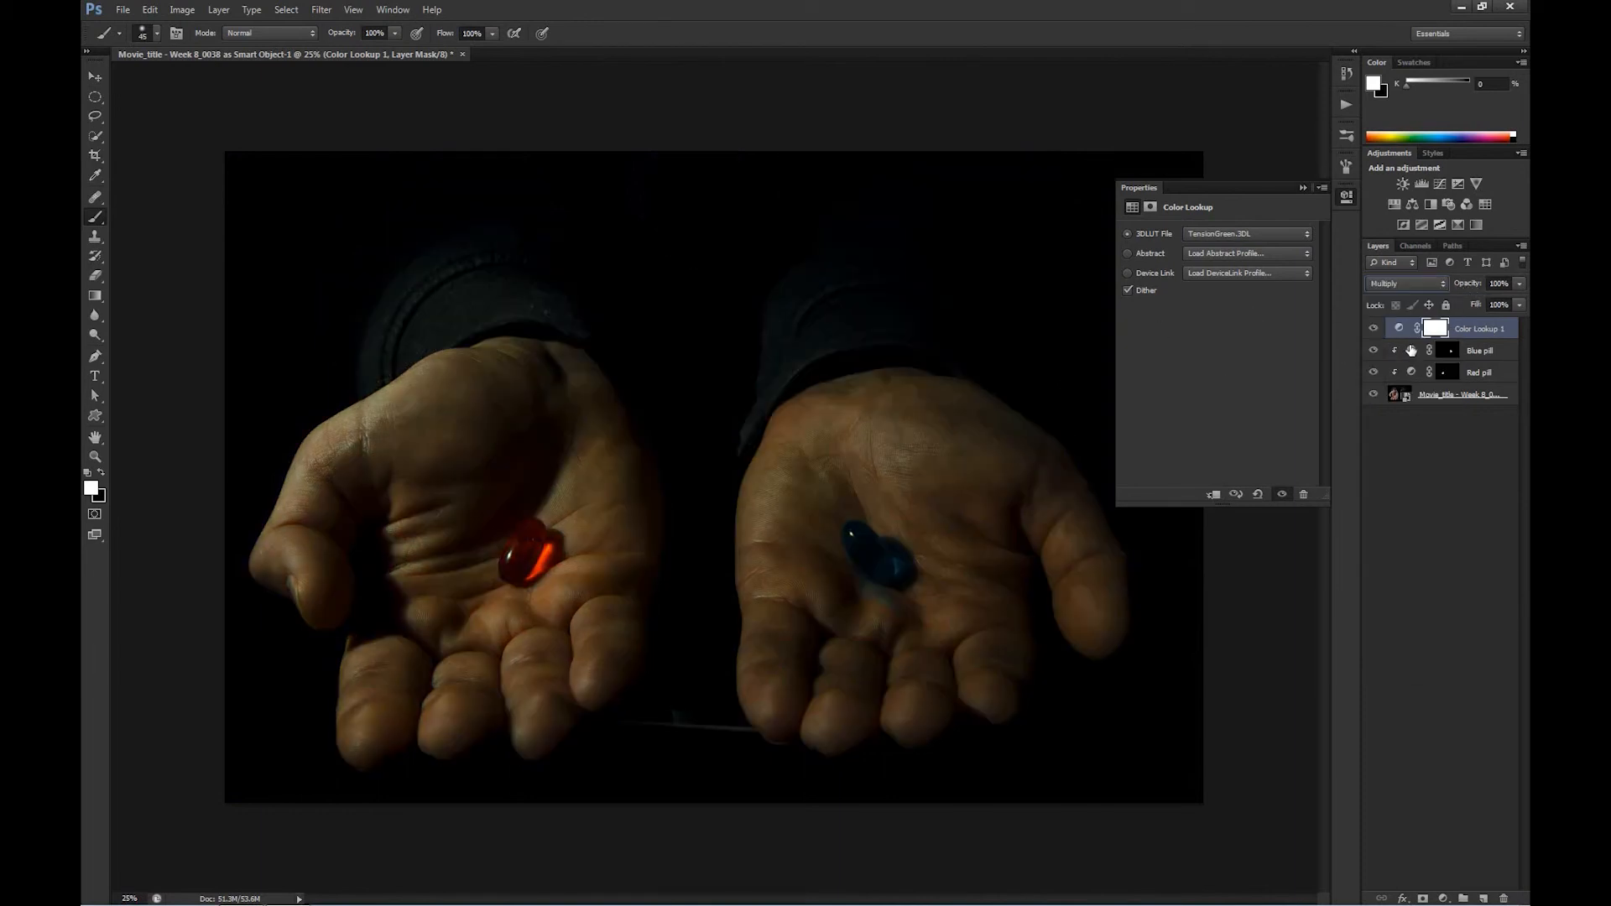
pyautogui.click(1443, 285)
pyautogui.click(1408, 336)
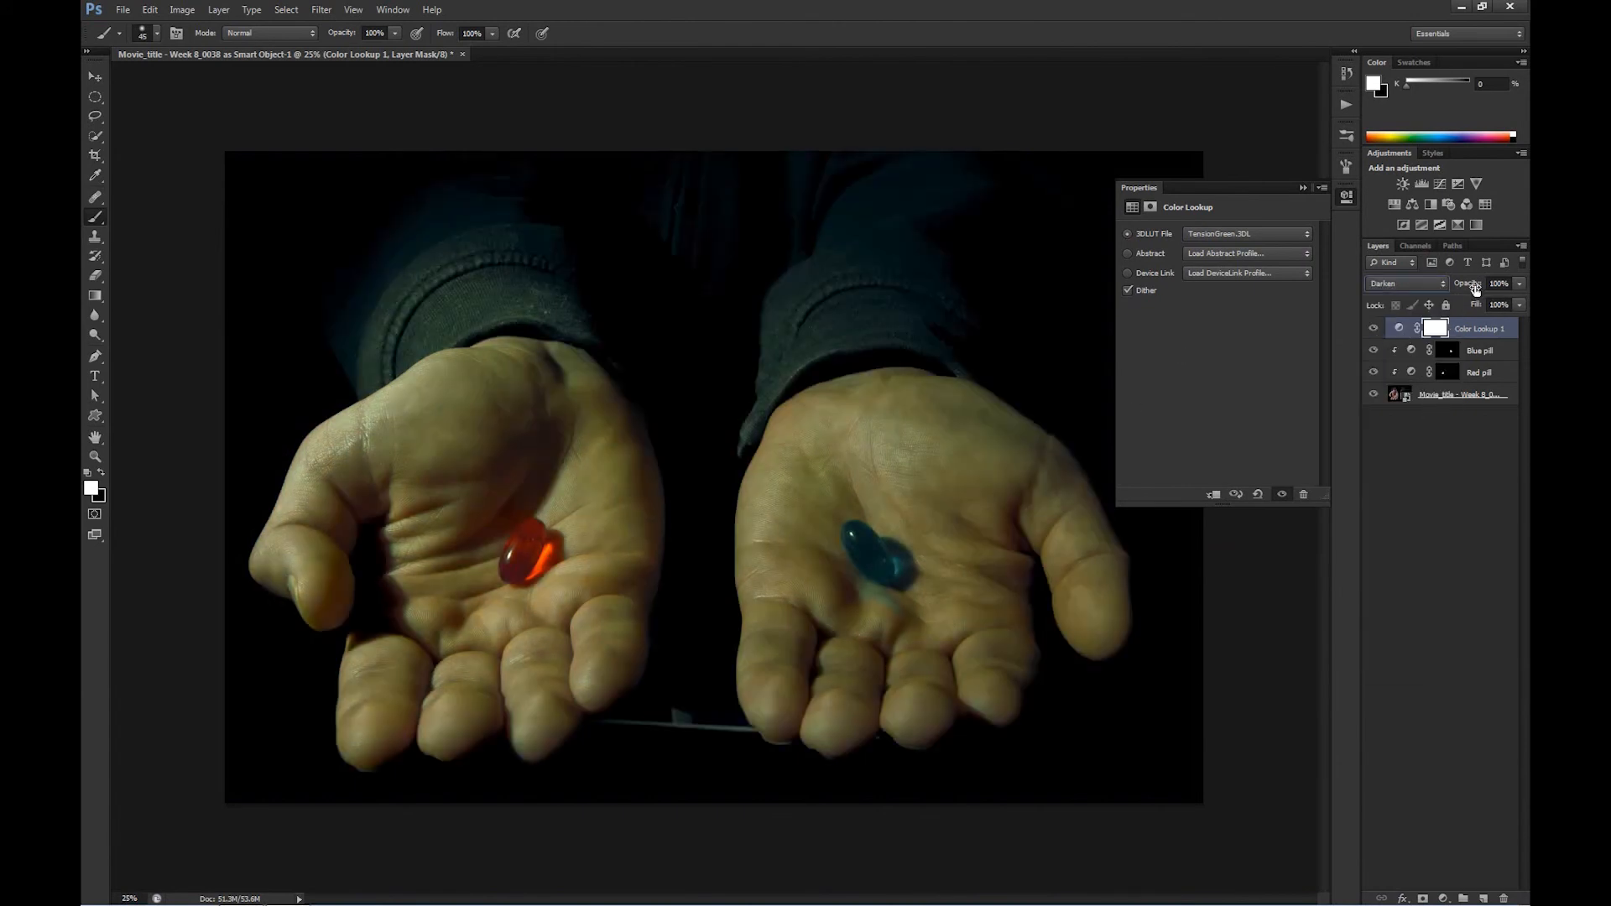
pyautogui.moveTo(1476, 291); pyautogui.dragTo(1450, 300)
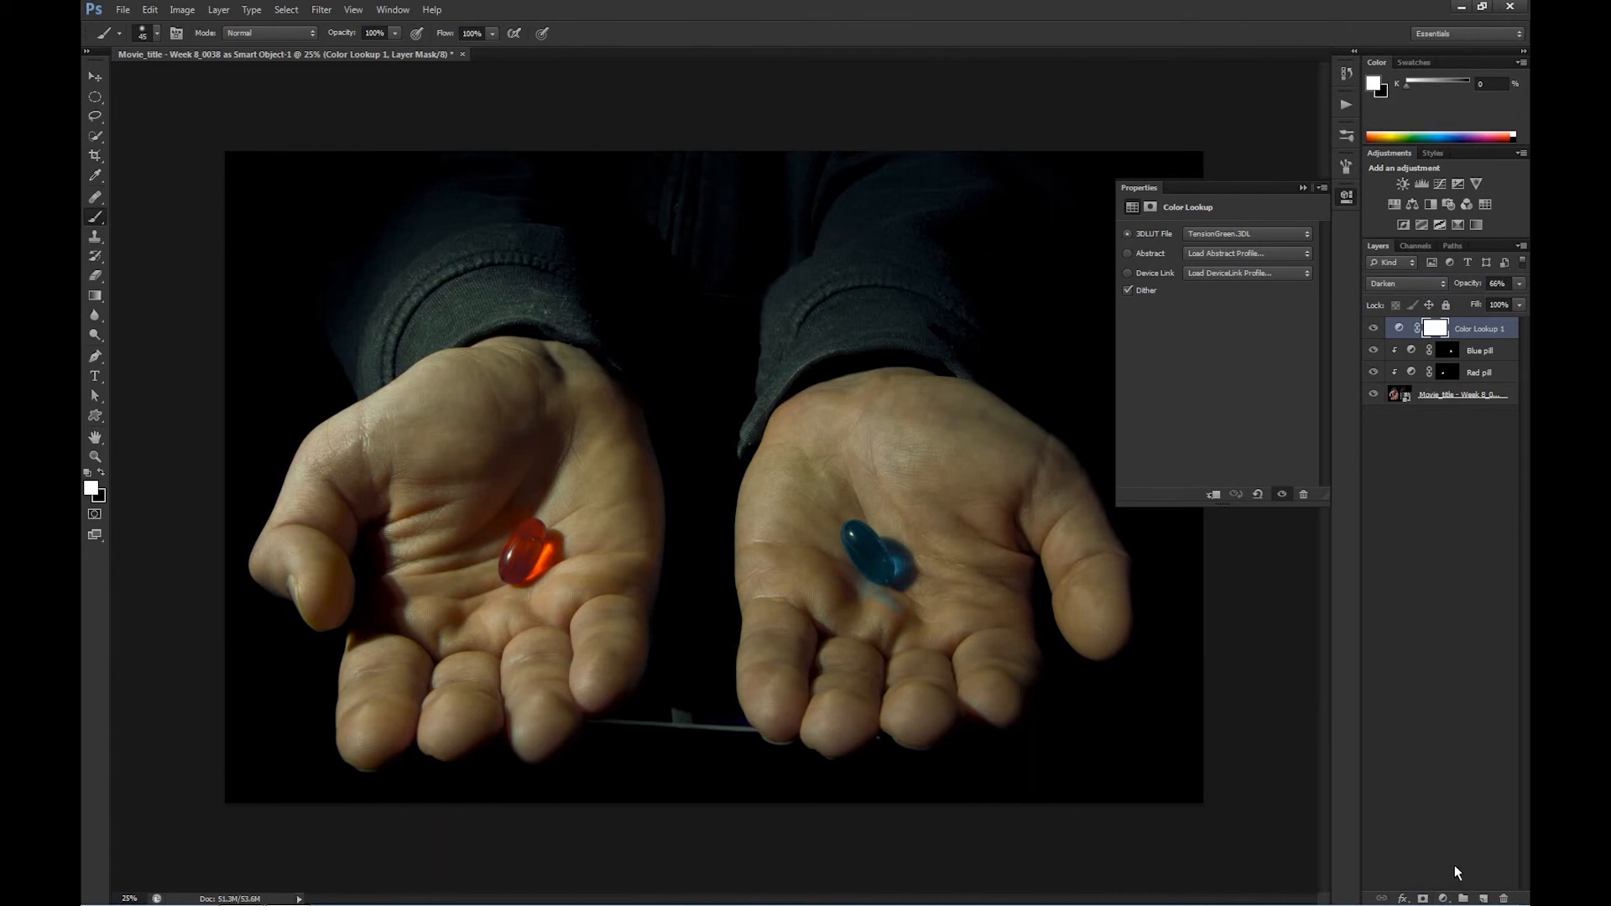
# Add a Brightness/Contrast adjustment layer with Contrast at about 29, deselect the layers and collapse the Properties panel
pyautogui.click(1443, 898)
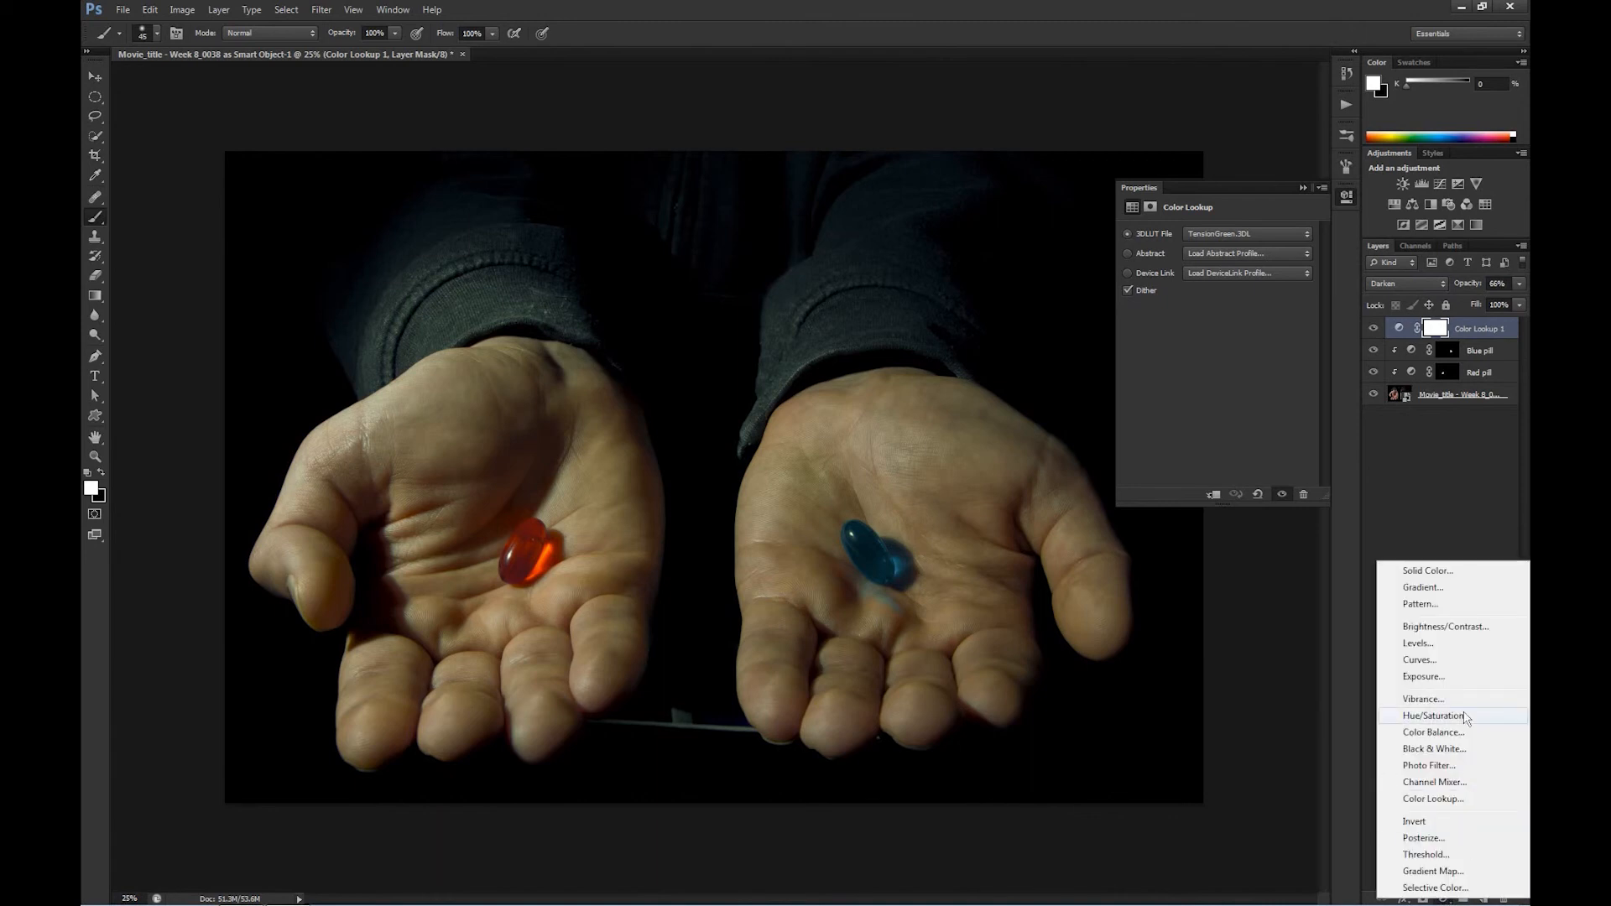
pyautogui.click(1445, 627)
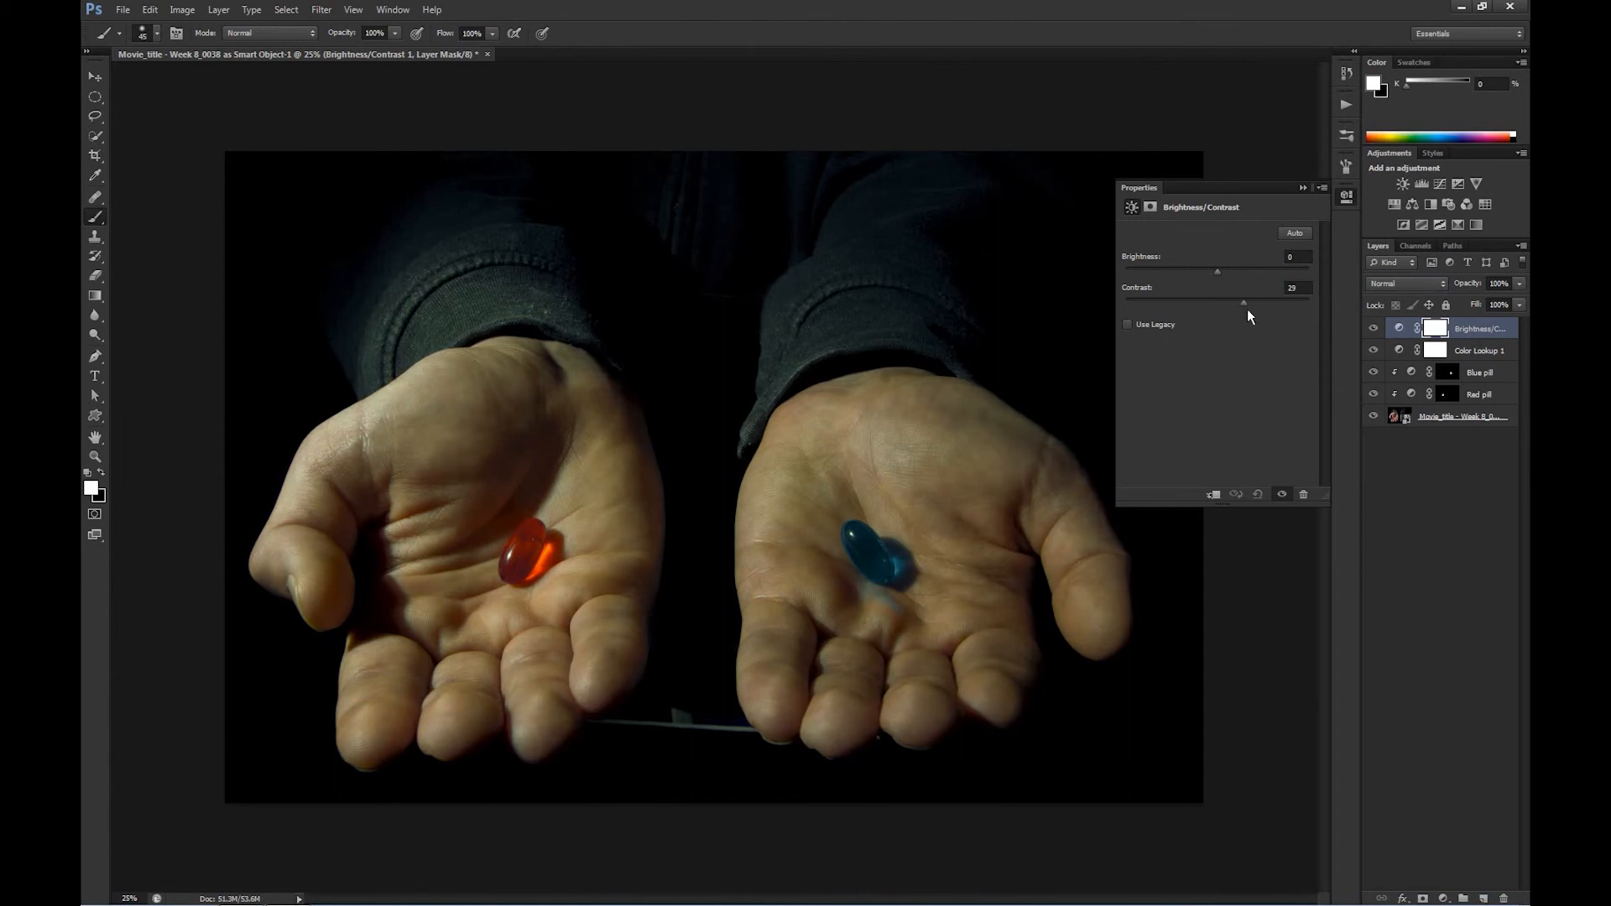
pyautogui.moveTo(1243, 310); pyautogui.dragTo(1242, 310)
pyautogui.click(1435, 532)
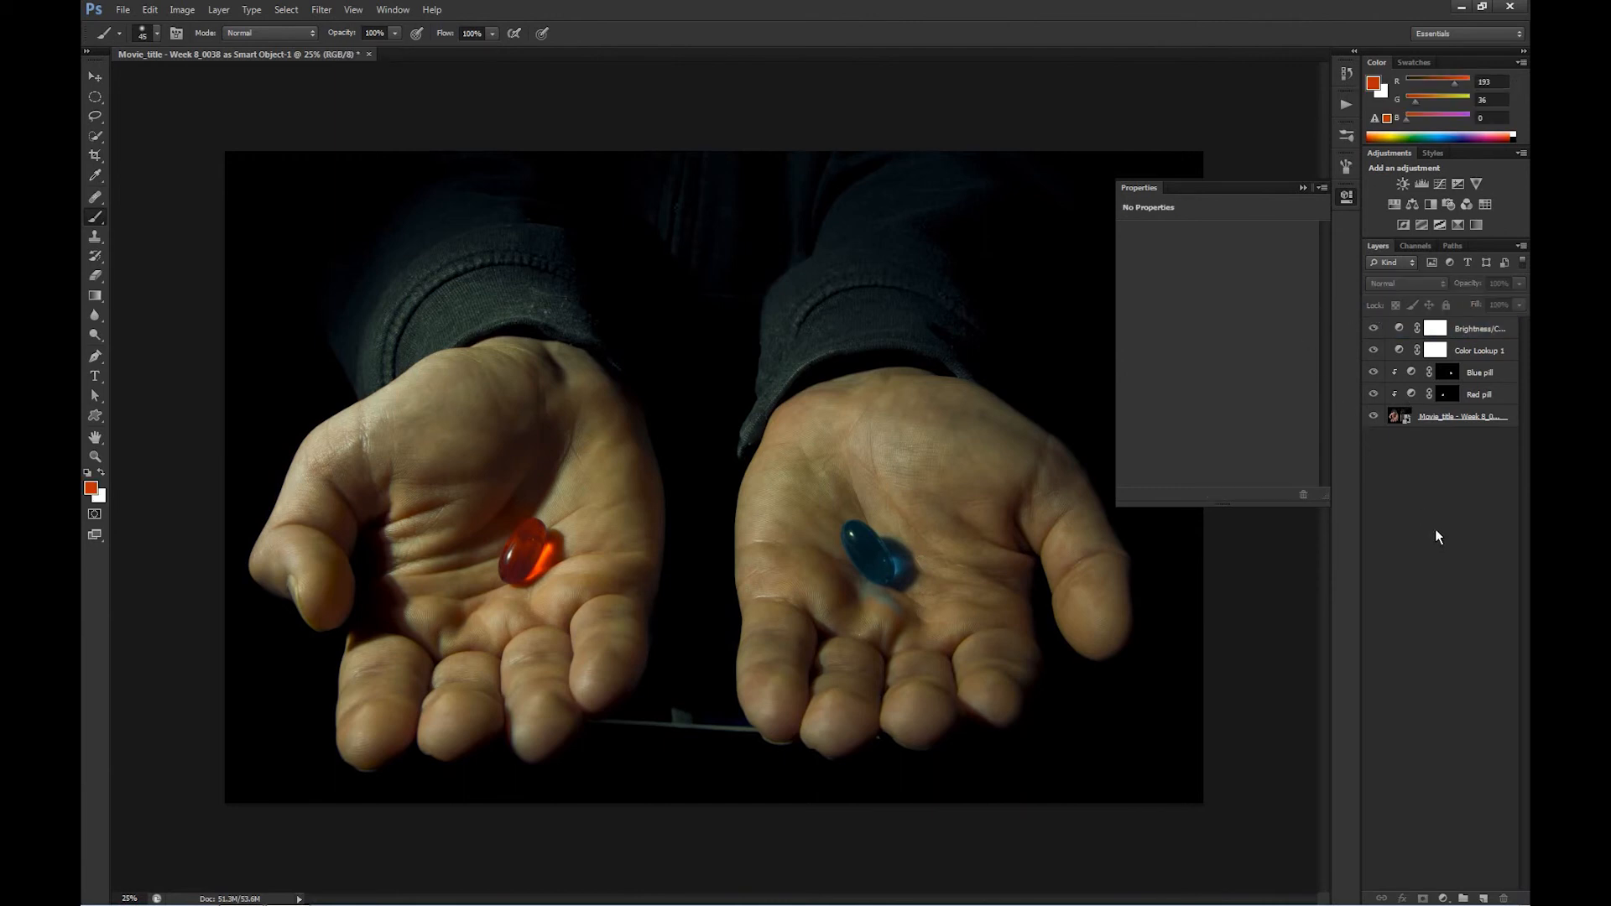
pyautogui.click(1302, 188)
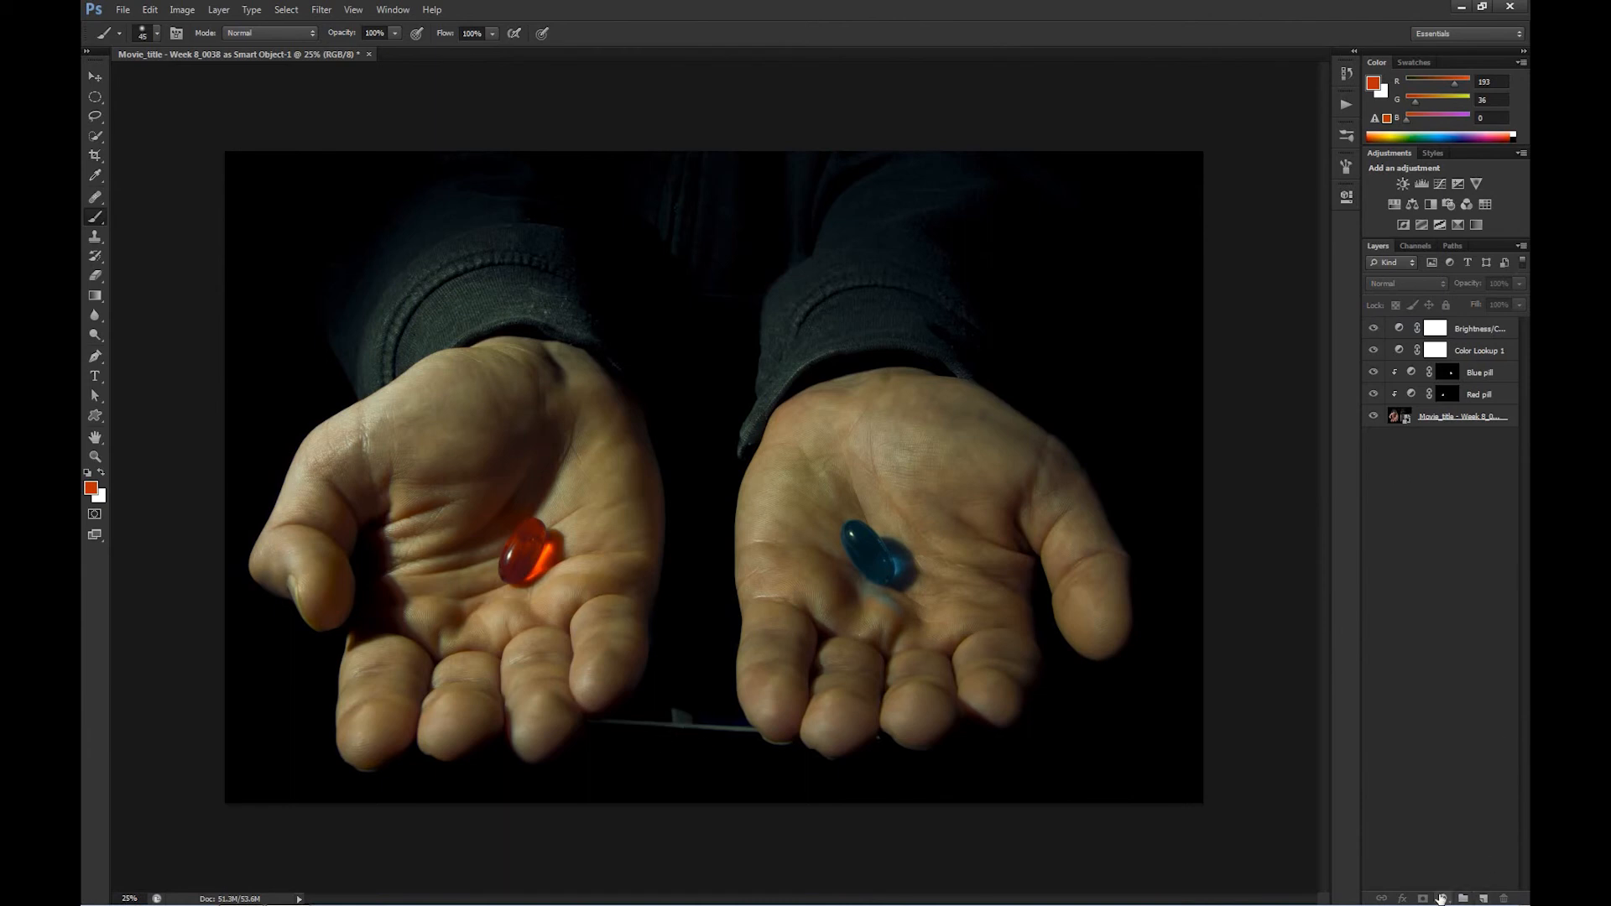
# Add a Curves adjustment layer in Multiply blend mode and invert its layer mask to black
pyautogui.click(1443, 899)
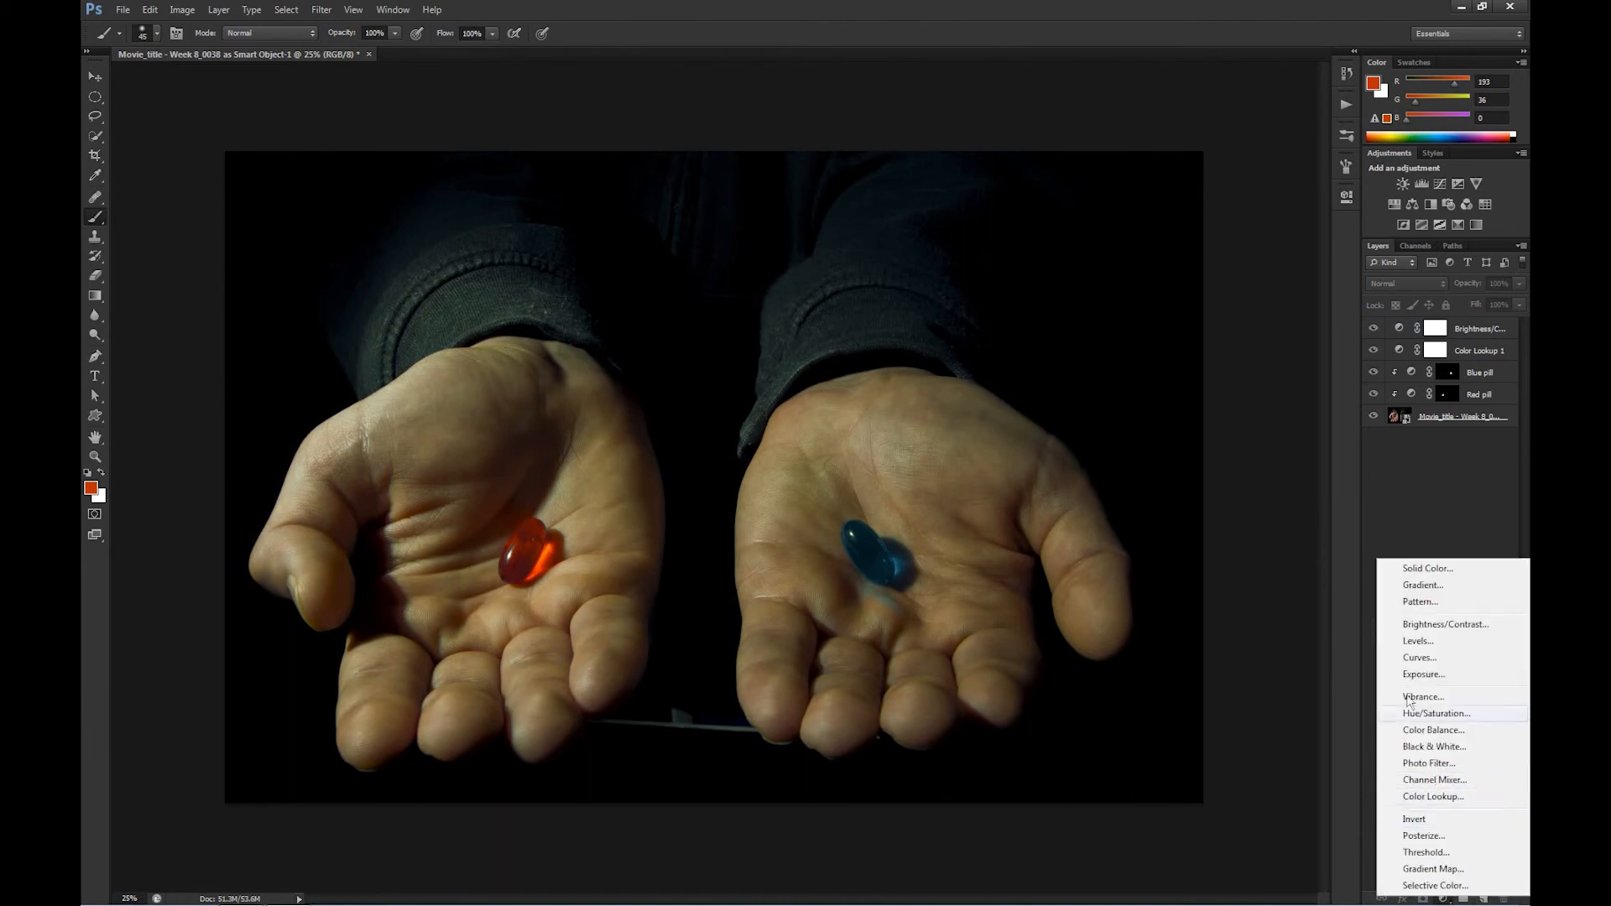
pyautogui.click(1420, 658)
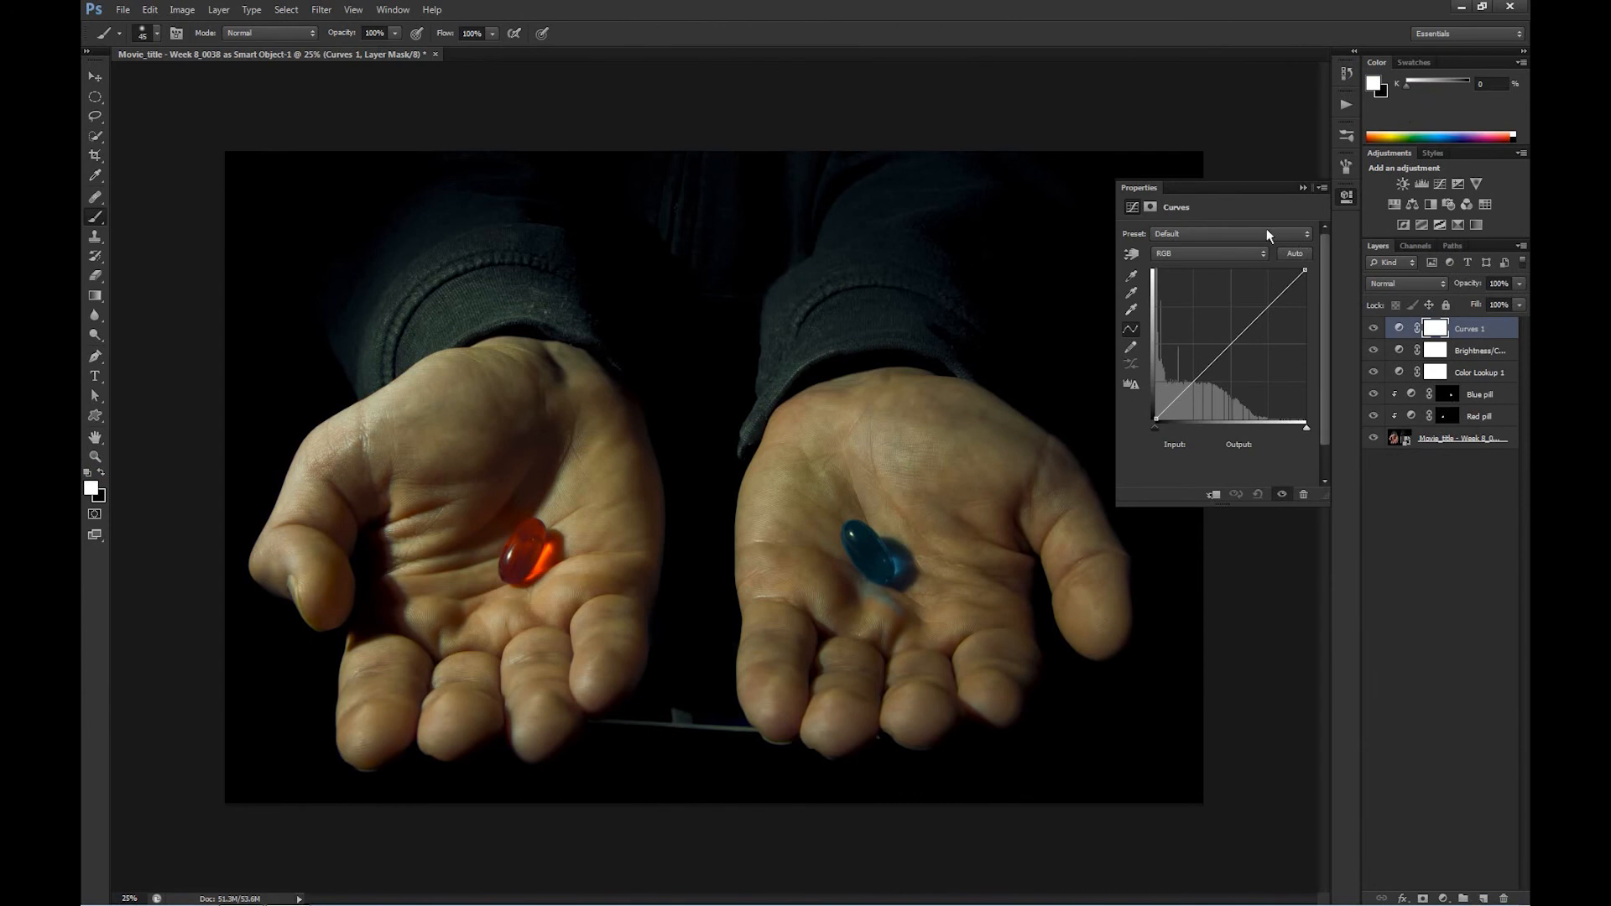
pyautogui.click(1443, 283)
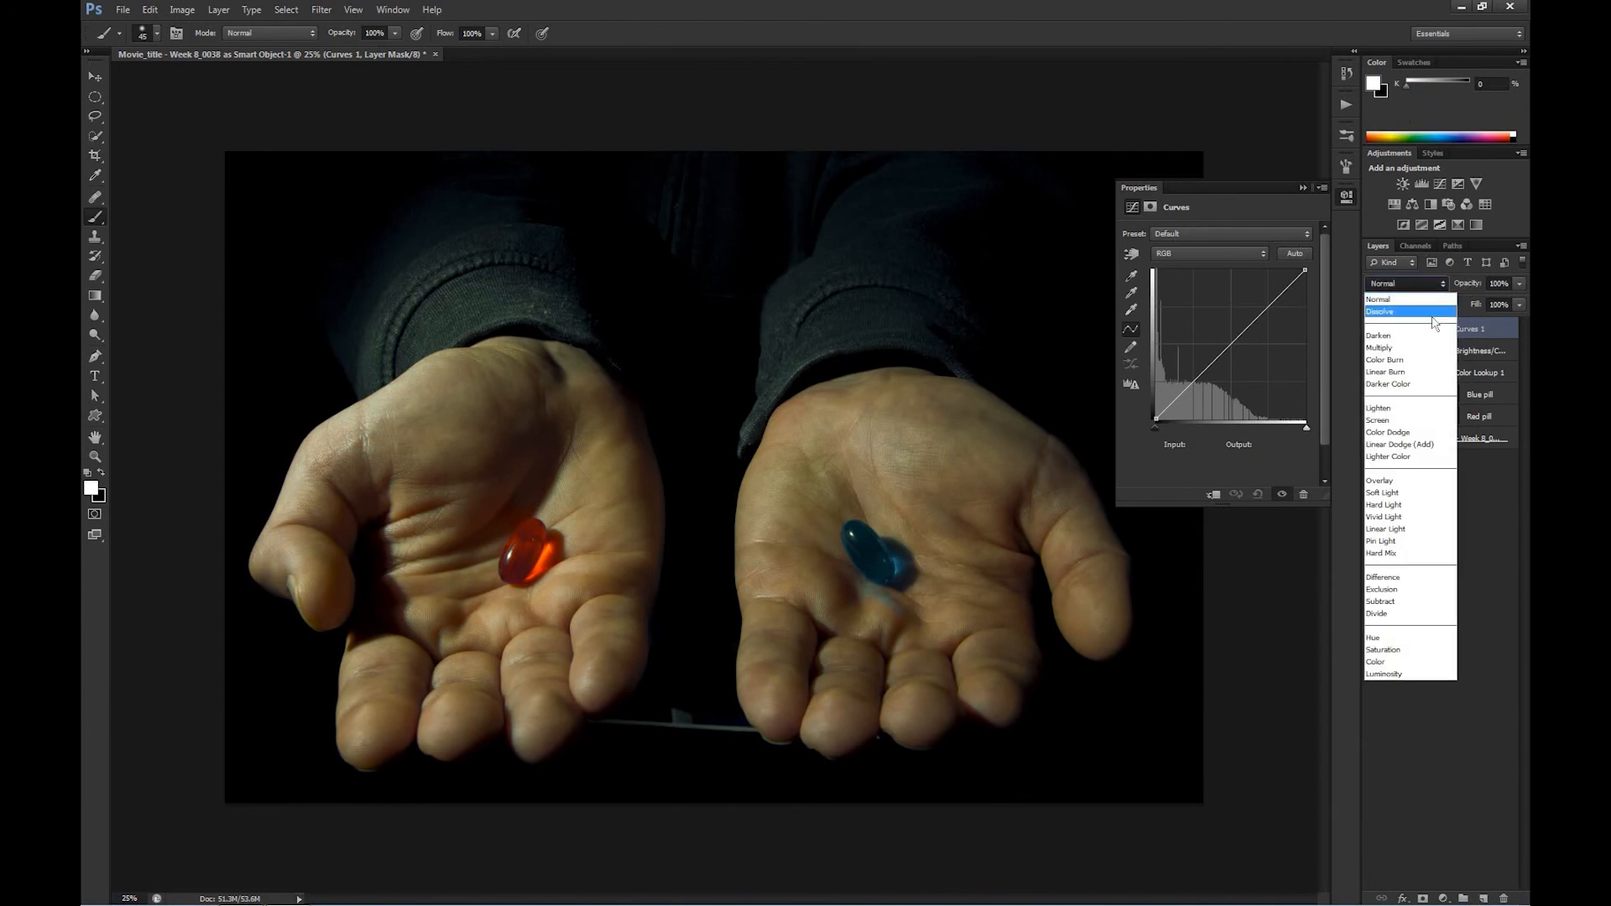
pyautogui.click(1409, 347)
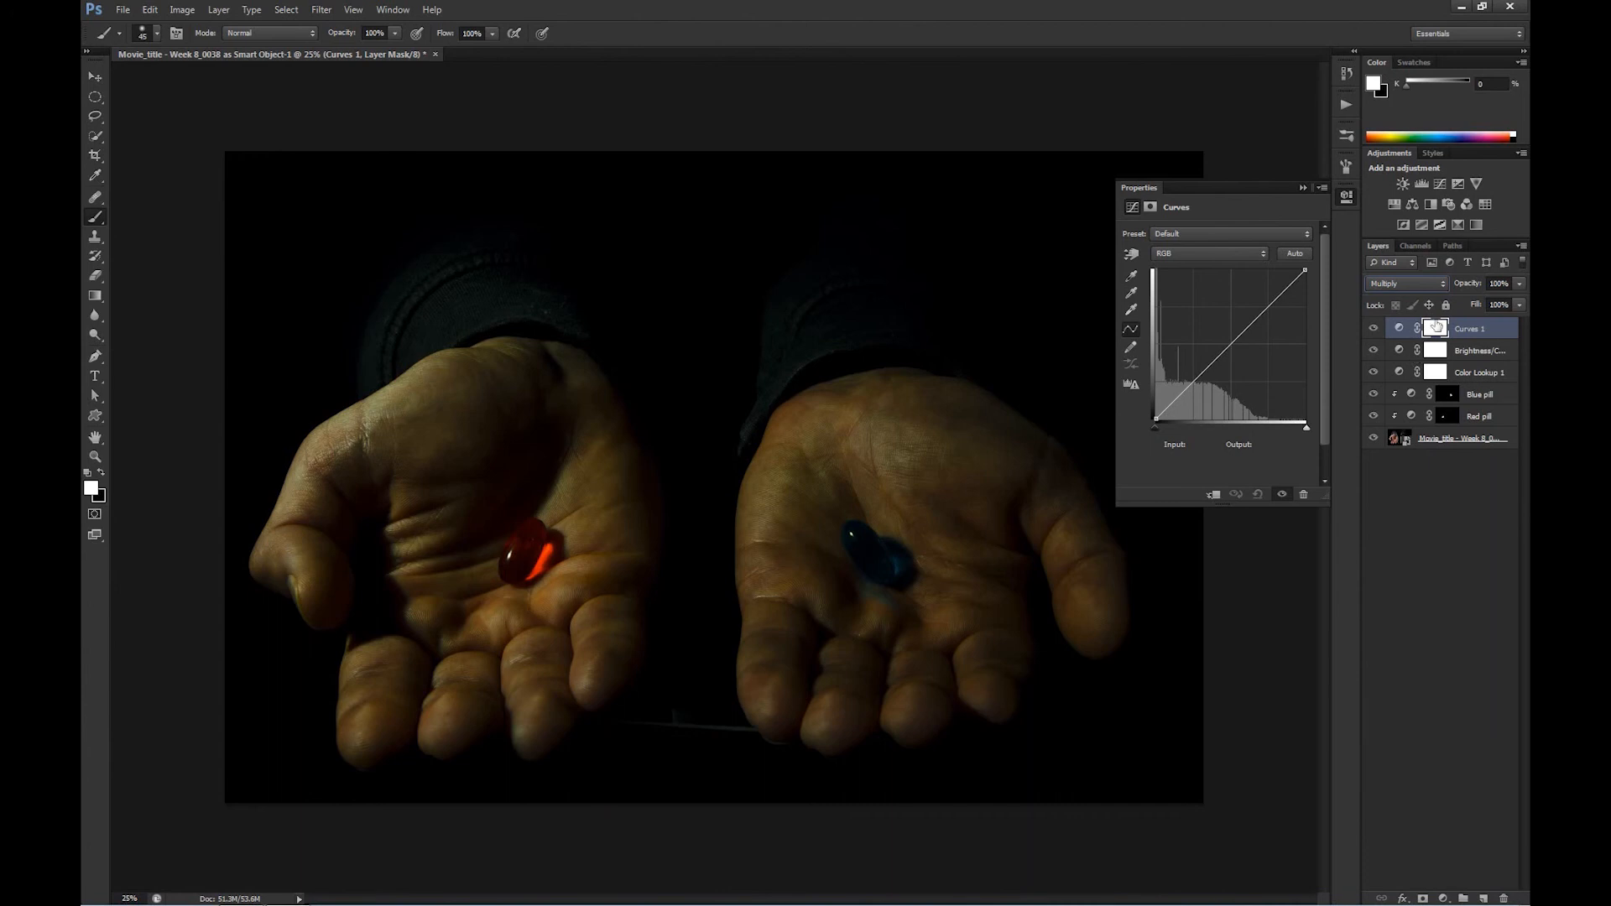
pyautogui.click(1438, 329)
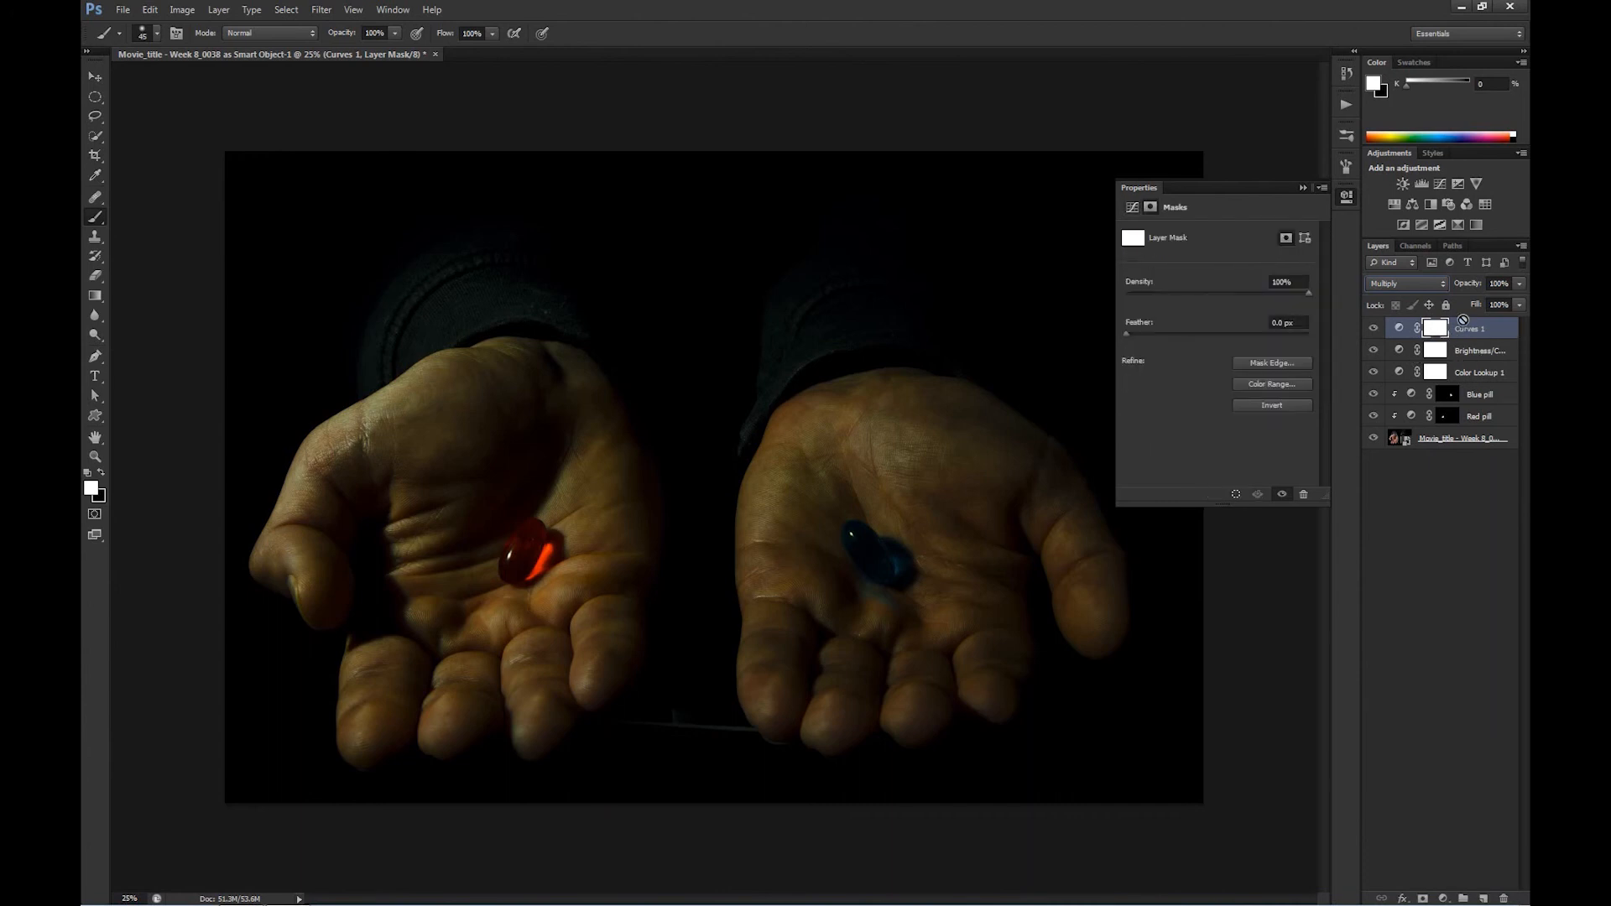
pyautogui.hotkey('ctrl', 'i')
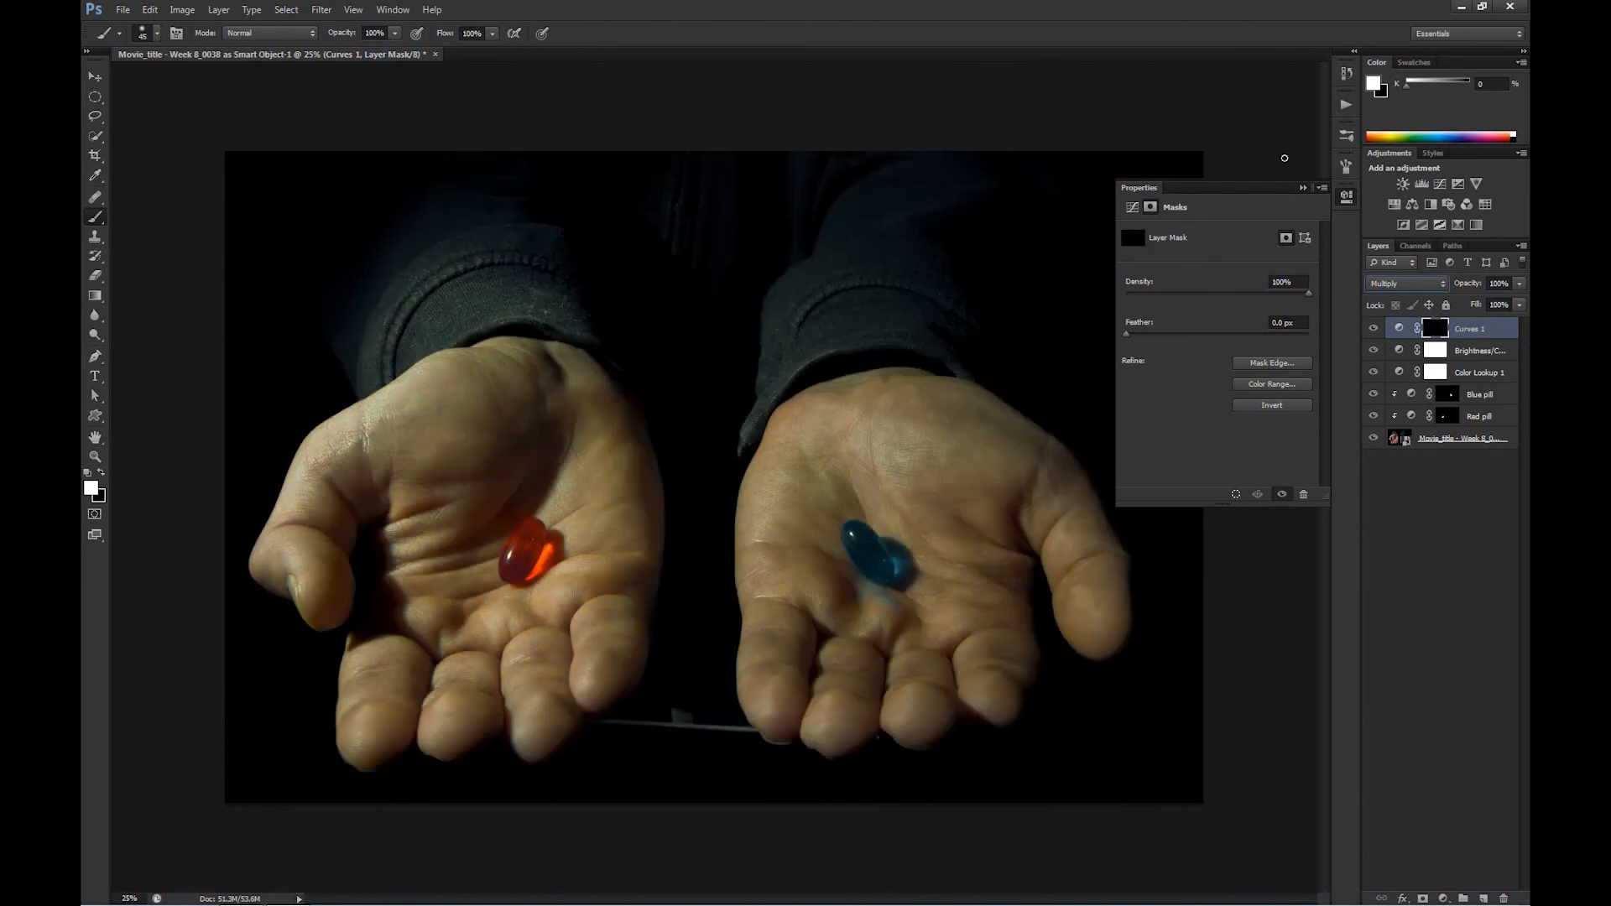
pyautogui.click(1303, 187)
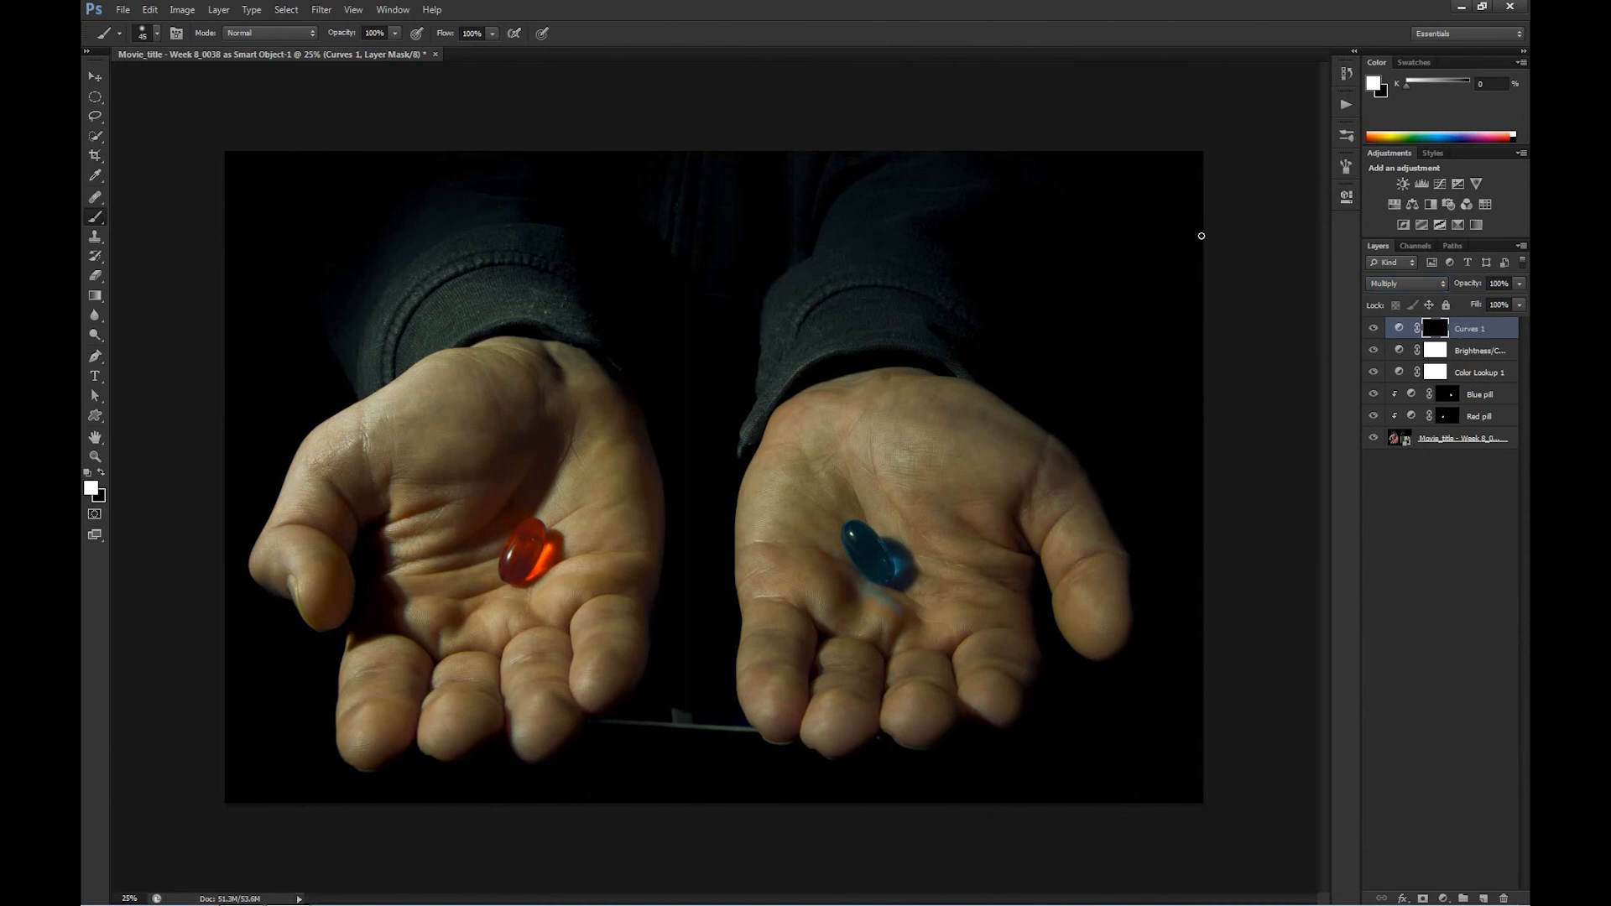
# Paint white on the Curves mask over both jacket sleeves with a 700-pixel brush to darken them
pyautogui.press(']')
pyautogui.press(']')
pyautogui.press(']')
pyautogui.press(']')
pyautogui.press(']')
pyautogui.press(']')
pyautogui.moveTo(493, 264)
pyautogui.mouseDown()
pyautogui.moveTo(342, 234)
pyautogui.moveTo(306, 296)
pyautogui.moveTo(382, 256)
pyautogui.moveTo(376, 240)
pyautogui.moveTo(263, 322)
pyautogui.moveTo(371, 254)
pyautogui.moveTo(323, 311)
pyautogui.moveTo(402, 248)
pyautogui.moveTo(585, 173)
pyautogui.moveTo(283, 280)
pyautogui.moveTo(283, 321)
pyautogui.moveTo(526, 263)
pyautogui.moveTo(464, 277)
pyautogui.moveTo(519, 292)
pyautogui.moveTo(363, 310)
pyautogui.moveTo(292, 348)
pyautogui.moveTo(895, 182)
pyautogui.moveTo(768, 283)
pyautogui.moveTo(907, 236)
pyautogui.moveTo(1072, 291)
pyautogui.moveTo(1056, 310)
pyautogui.moveTo(818, 250)
pyautogui.moveTo(684, 380)
pyautogui.moveTo(697, 405)
pyautogui.moveTo(774, 317)
pyautogui.moveTo(745, 357)
pyautogui.moveTo(505, 226)
pyautogui.moveTo(353, 265)
pyautogui.moveTo(377, 299)
pyautogui.mouseUp()
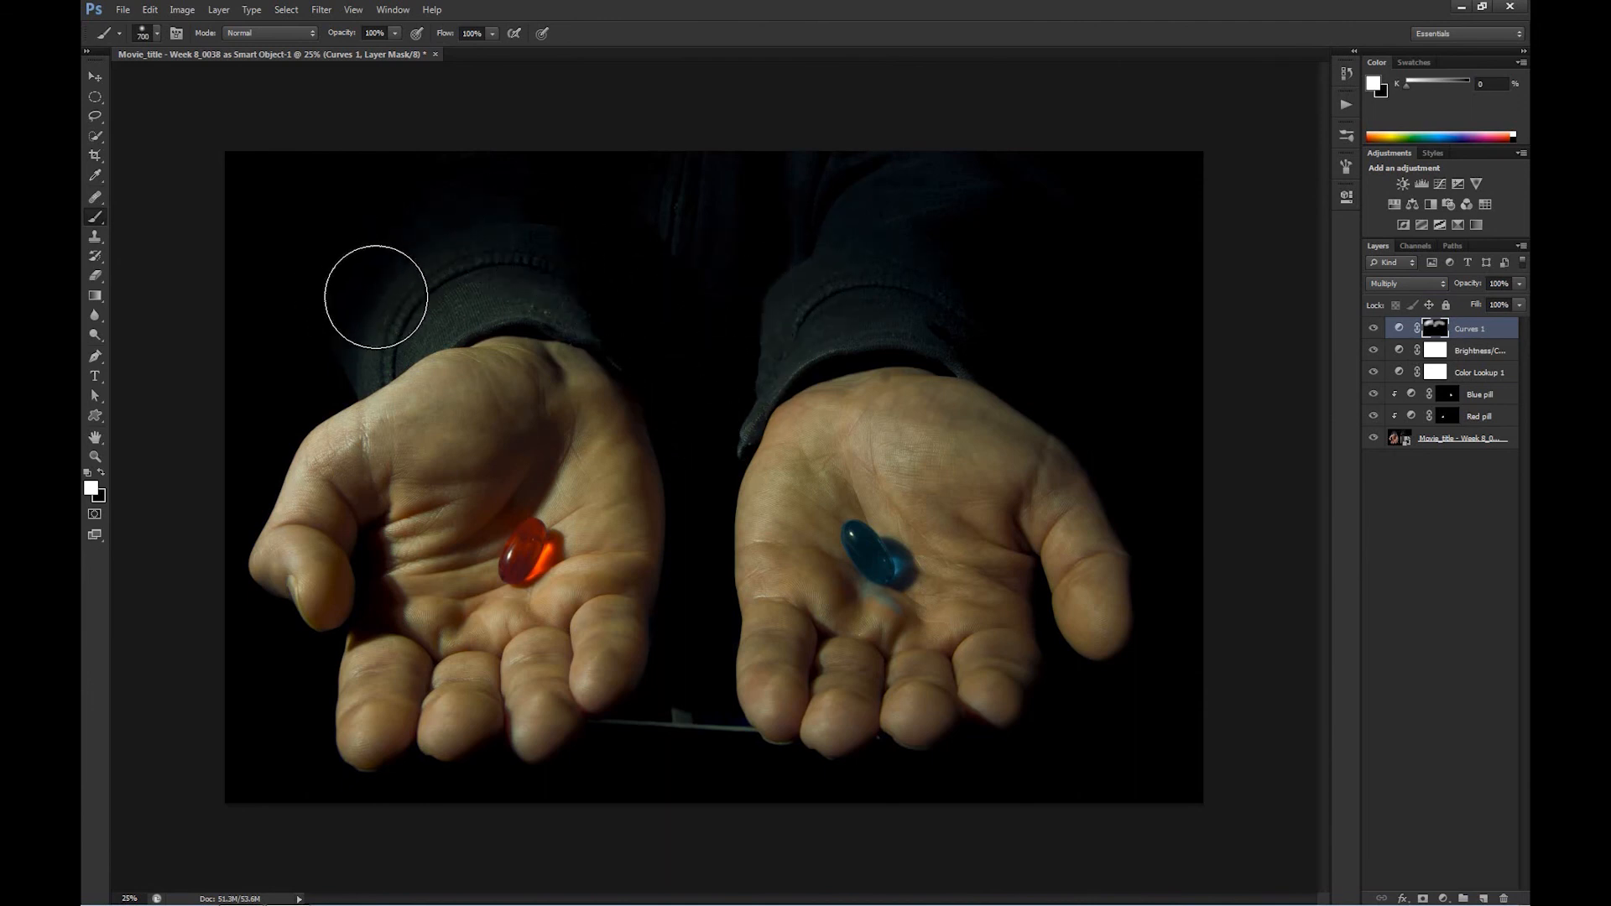
# Reduce the brush to 175 pixels and paint white on the Curves mask over the bright line between the hands
pyautogui.press('[')
pyautogui.press('[')
pyautogui.press('[')
pyautogui.press('[')
pyautogui.press('[')
pyautogui.press('[')
pyautogui.press('[')
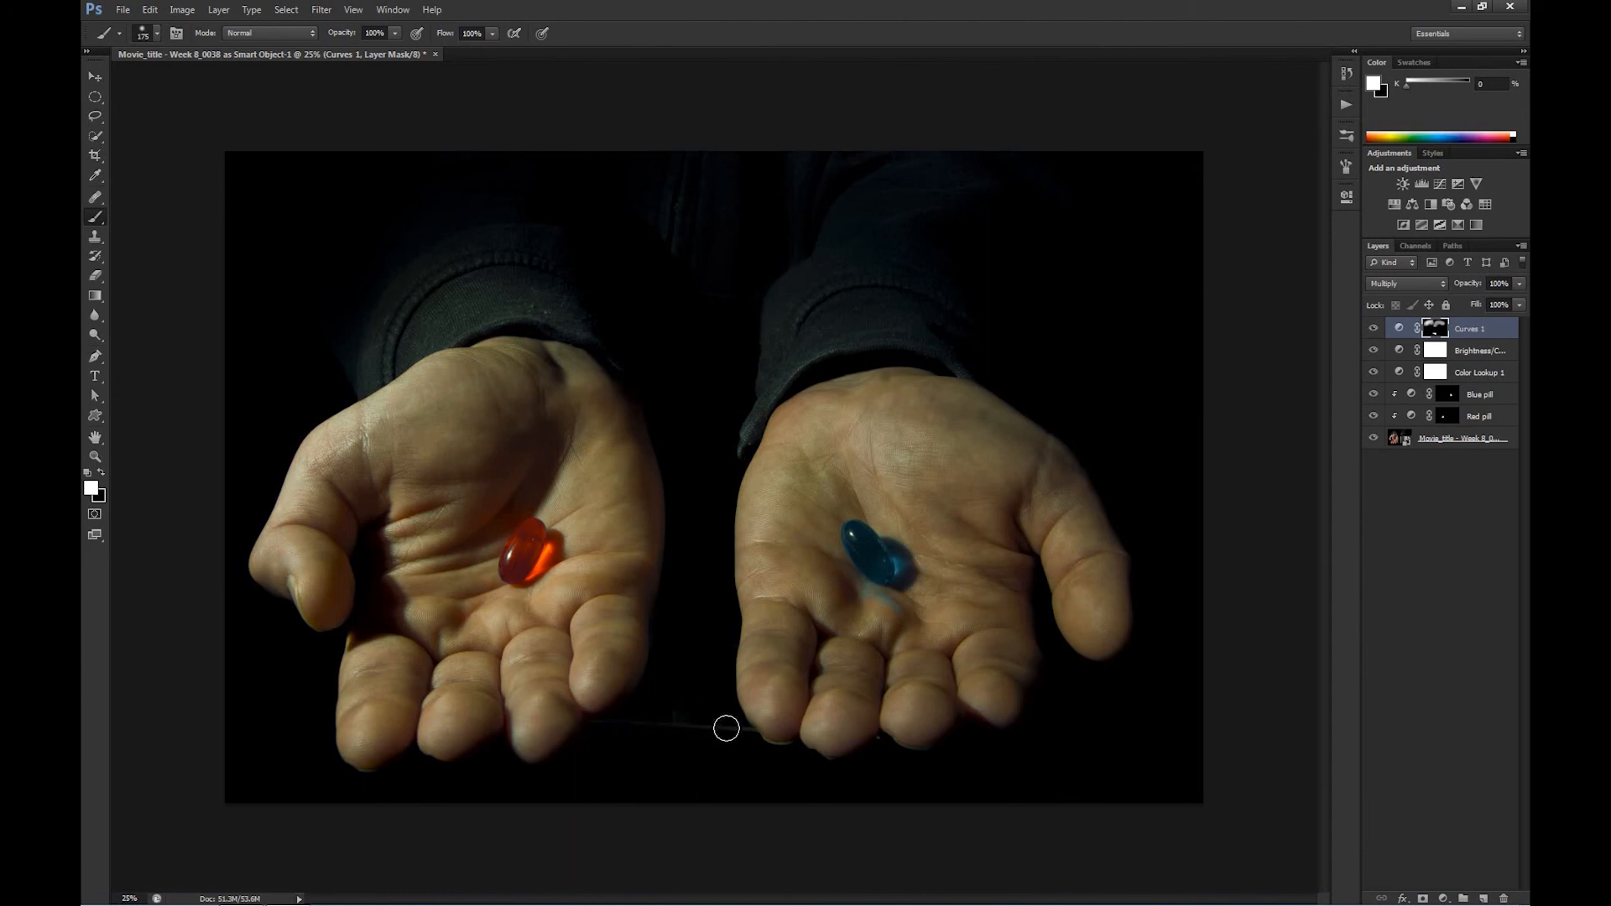
# Enlarge the brush to 500 pixels for painting the Curves mask around the sleeve above the red pill's hand
pyautogui.press(']')
pyautogui.press(']')
pyautogui.press(']')
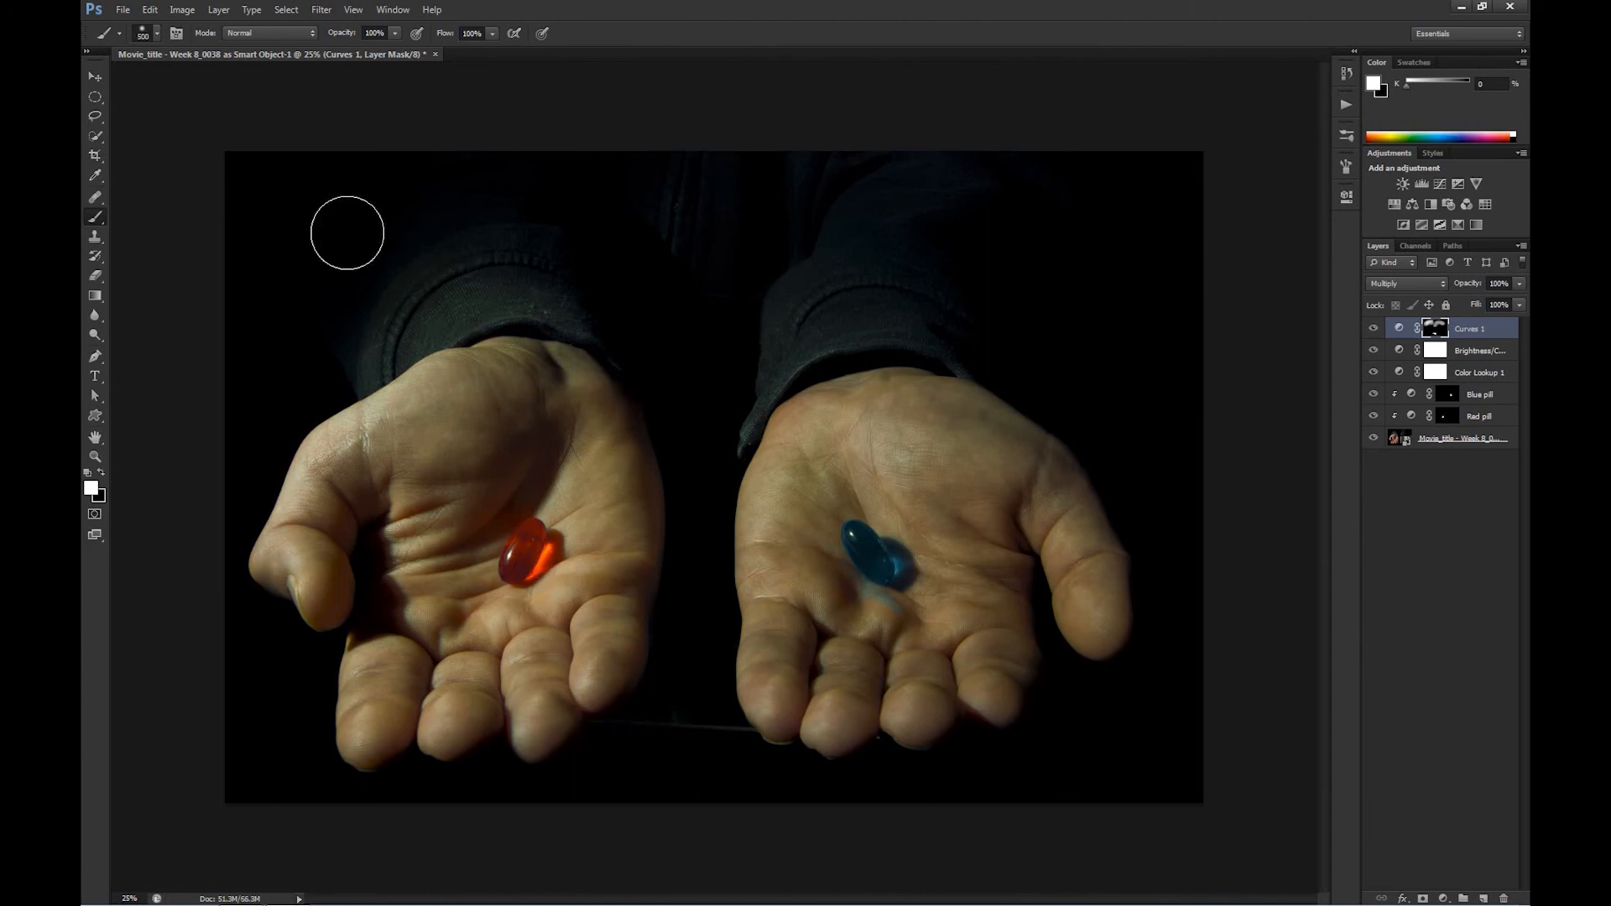